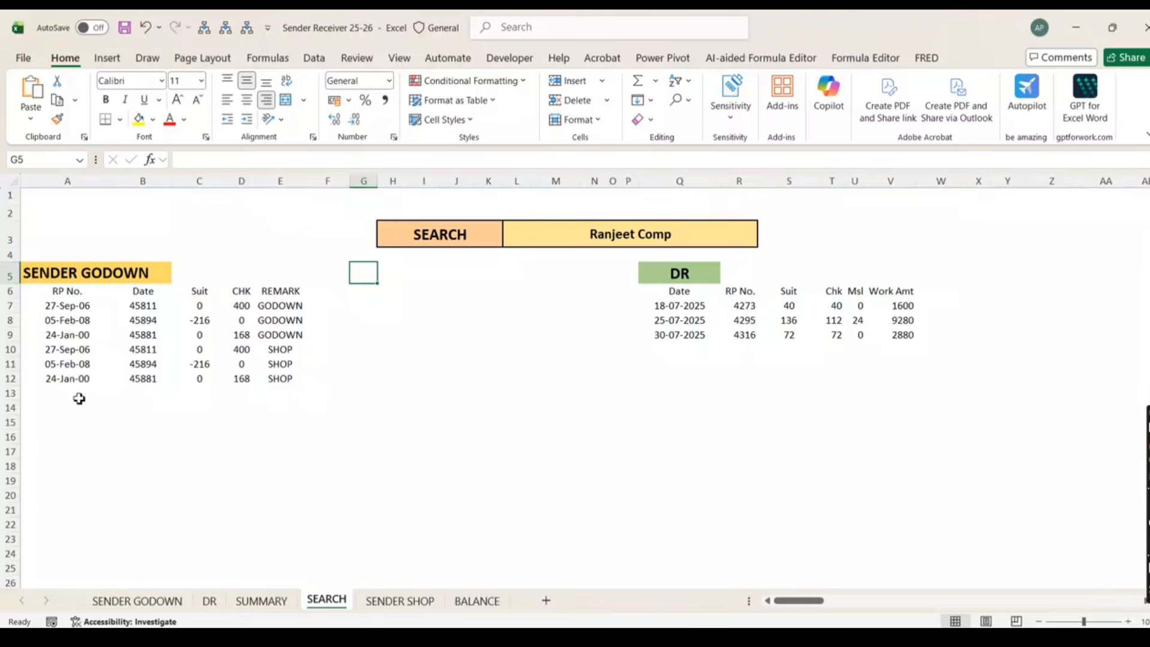
Check the WhatsApp chat in the browser, then switch back to the Excel workbook
left_click(79, 399)
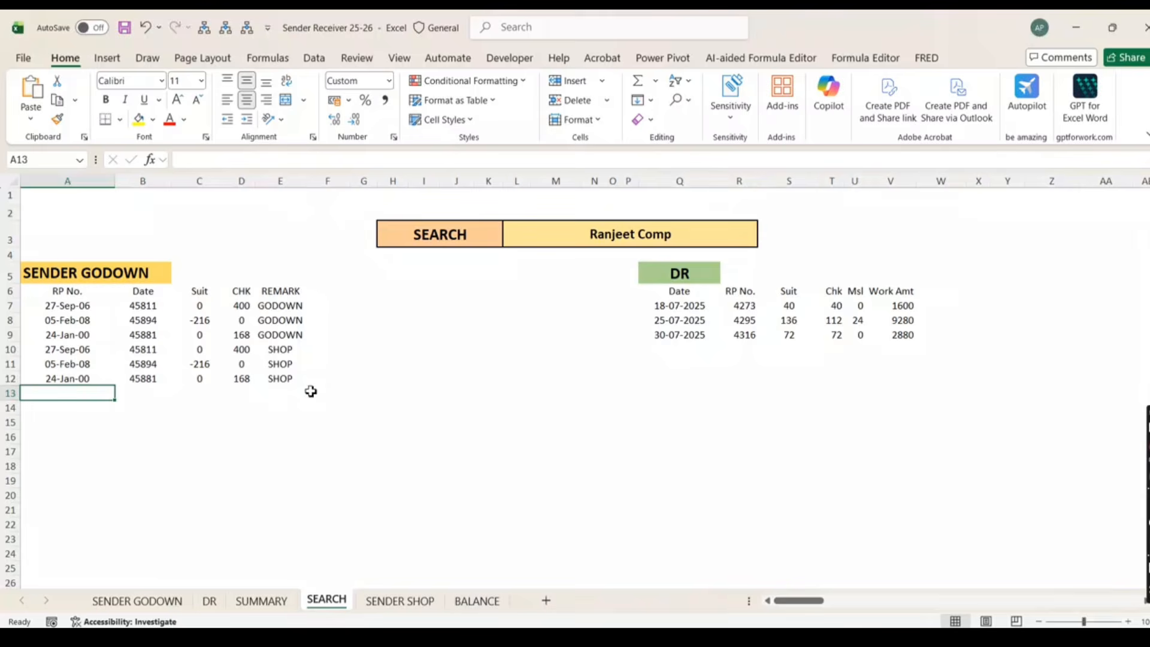
mouse_move(753, 639)
left_click_drag(301, 37, 386, 40)
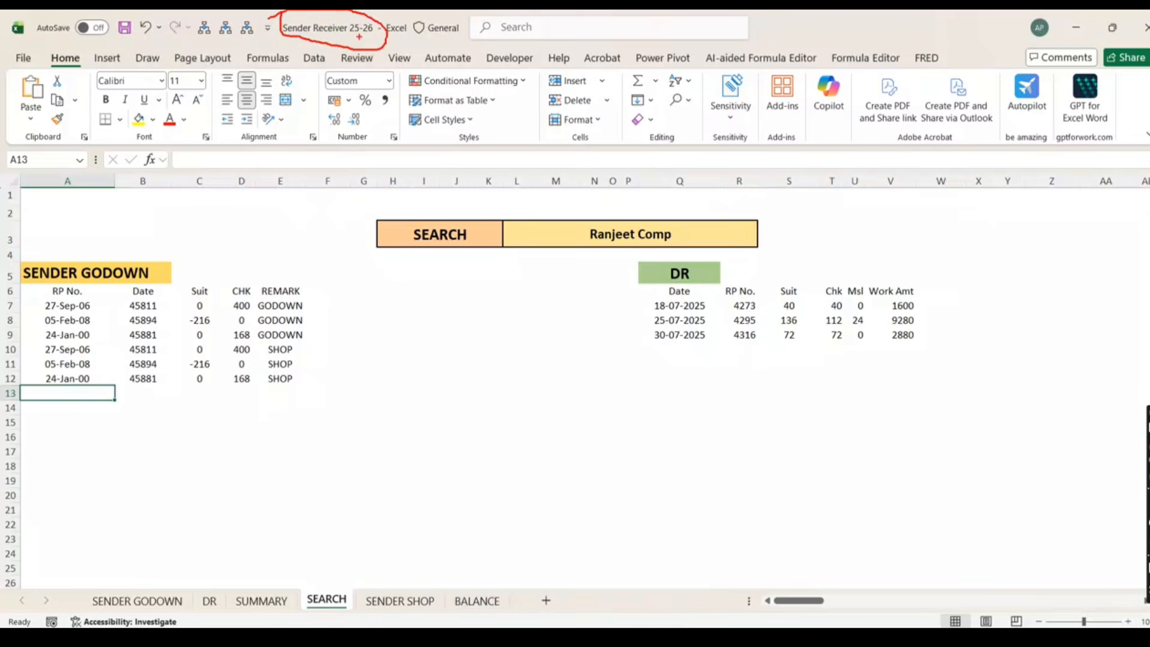
key("Escape")
left_click(720, 636)
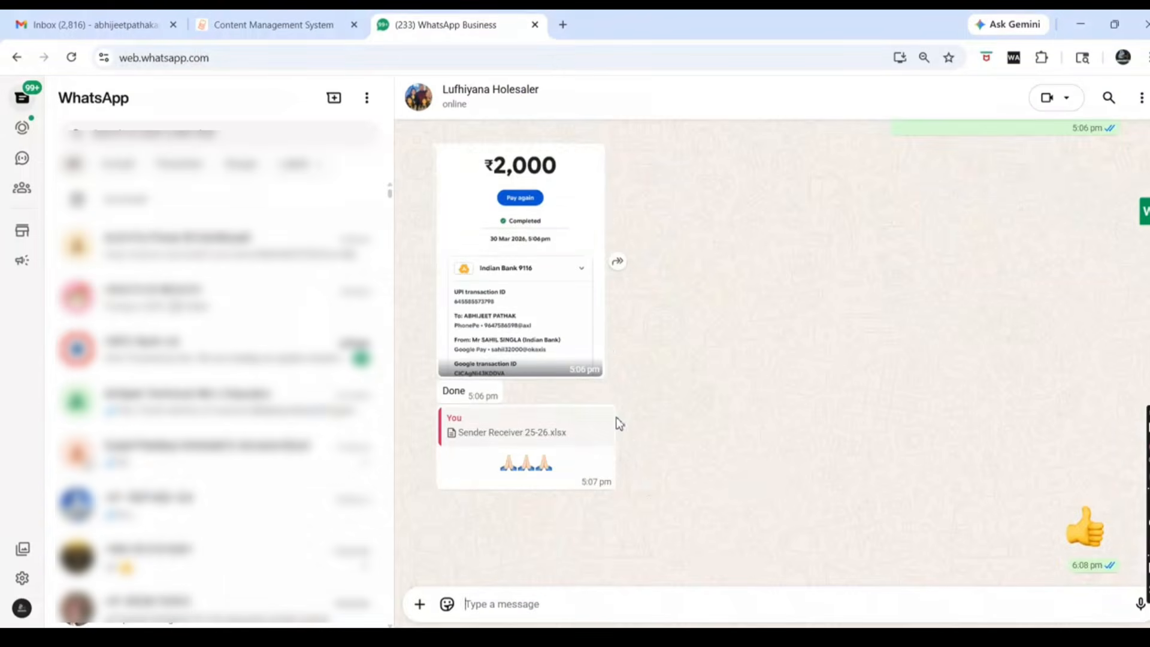
scroll(602, 344, "up", 4)
scroll(601, 348, "up", 5)
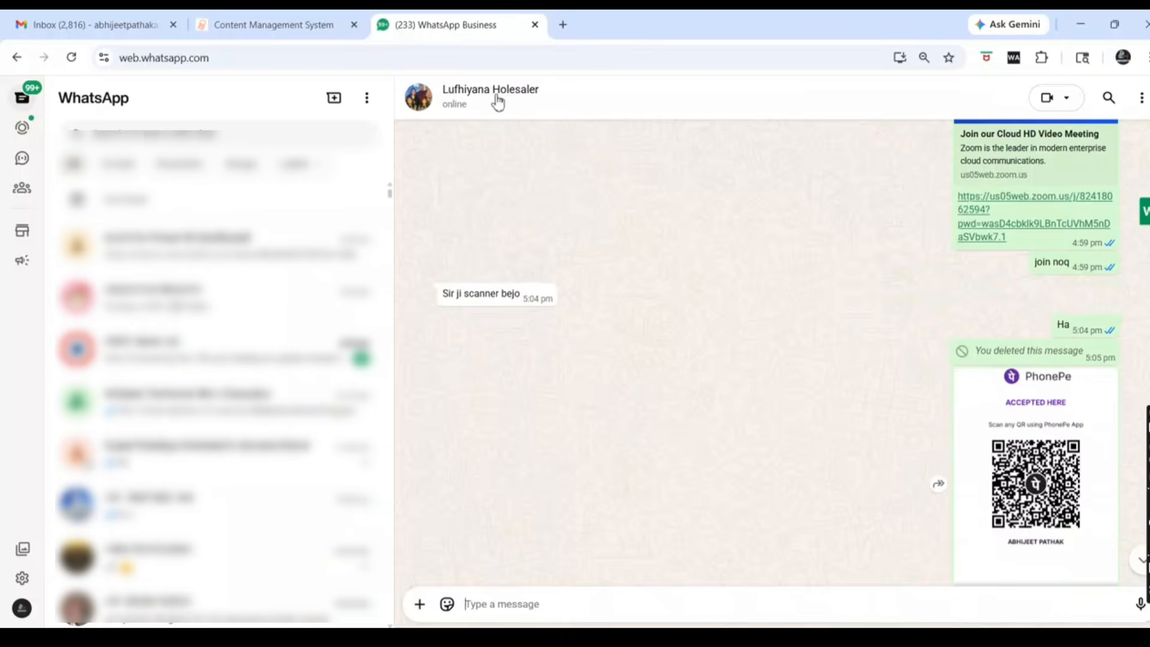
scroll(569, 305, "up", 10)
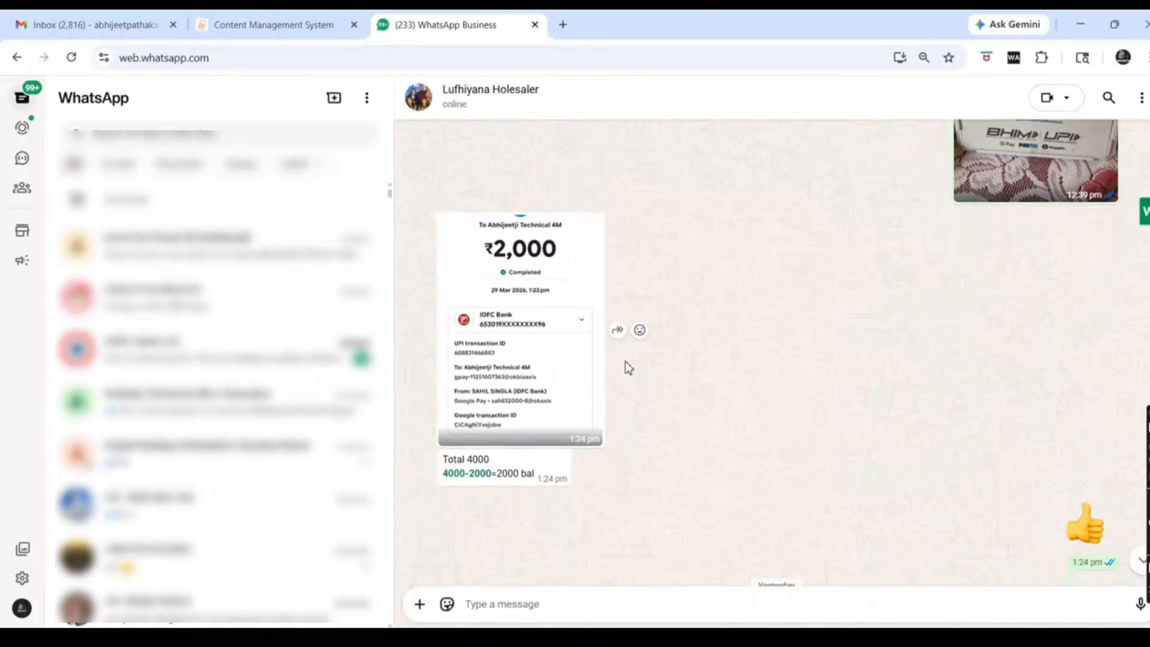
scroll(644, 390, "up", 13)
scroll(660, 419, "down", 5)
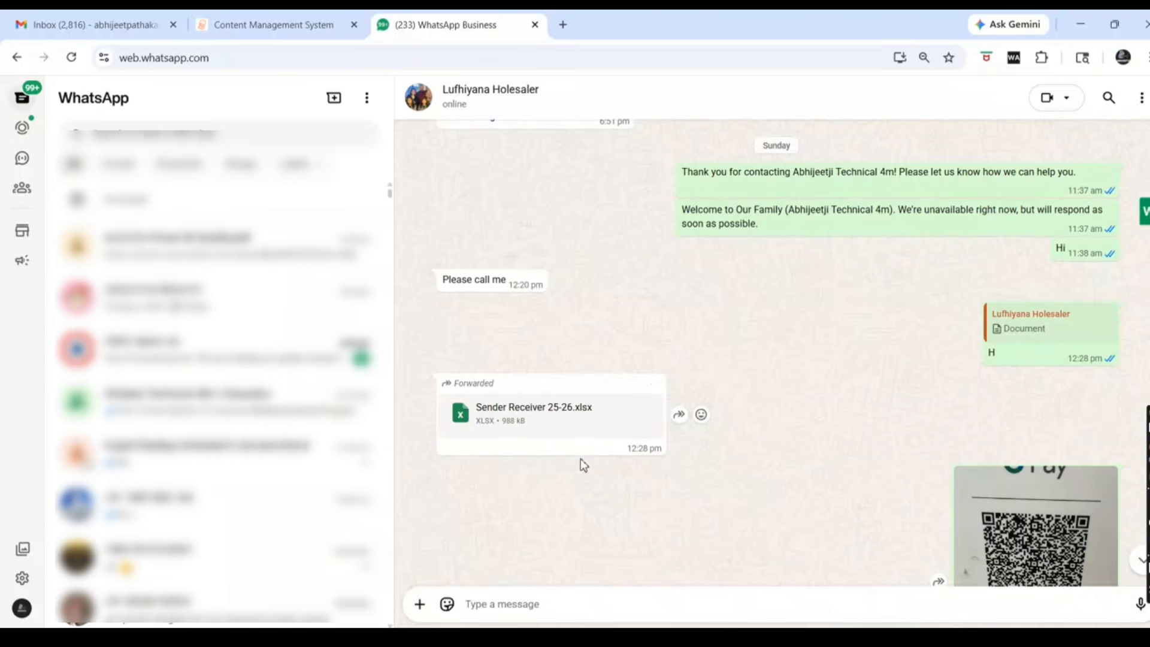
mouse_move(472, 399)
left_mouse_down()
mouse_move(608, 428)
mouse_move(476, 383)
left_mouse_up()
scroll(757, 429, "down", 7)
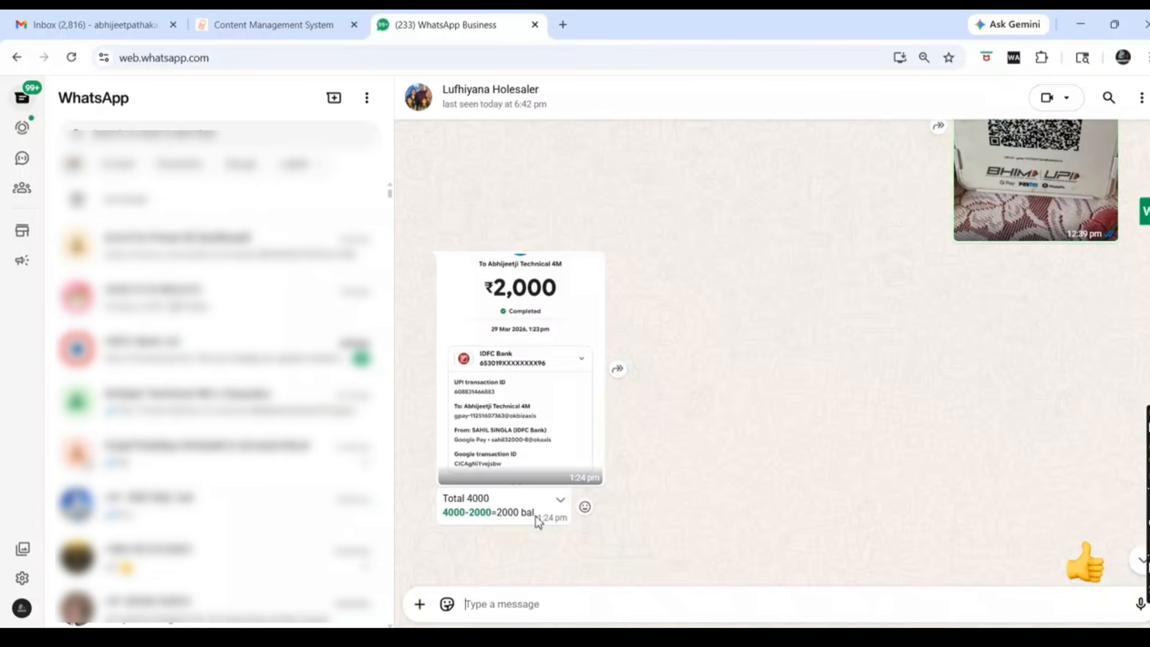
key("alt+Tab")
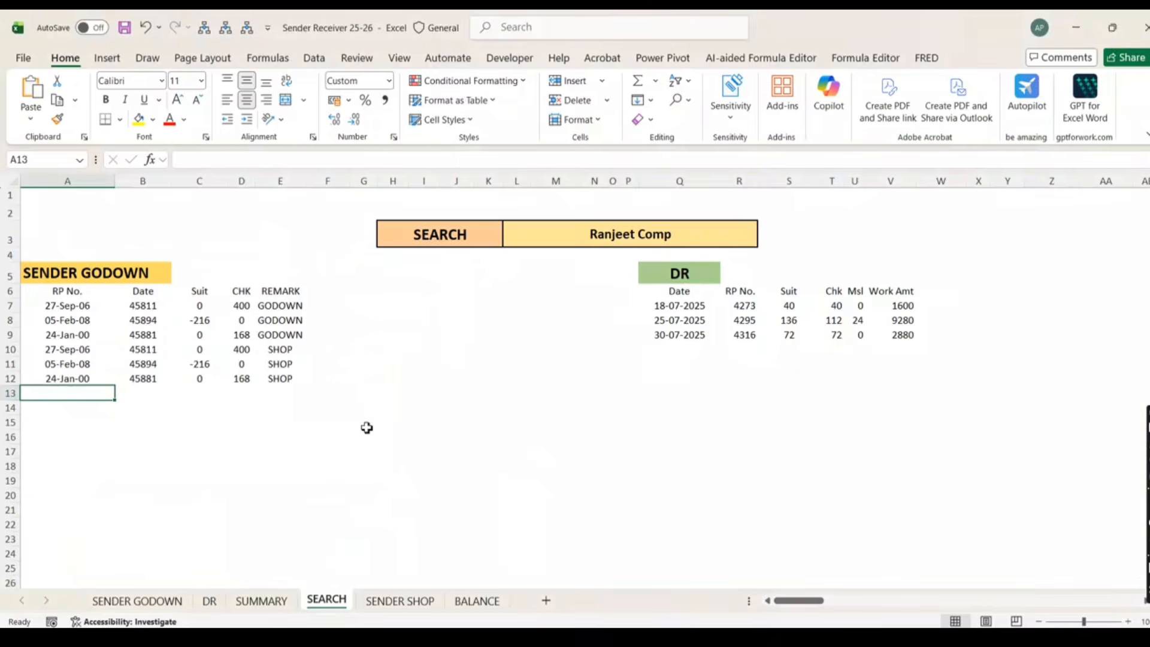
left_click(610, 234)
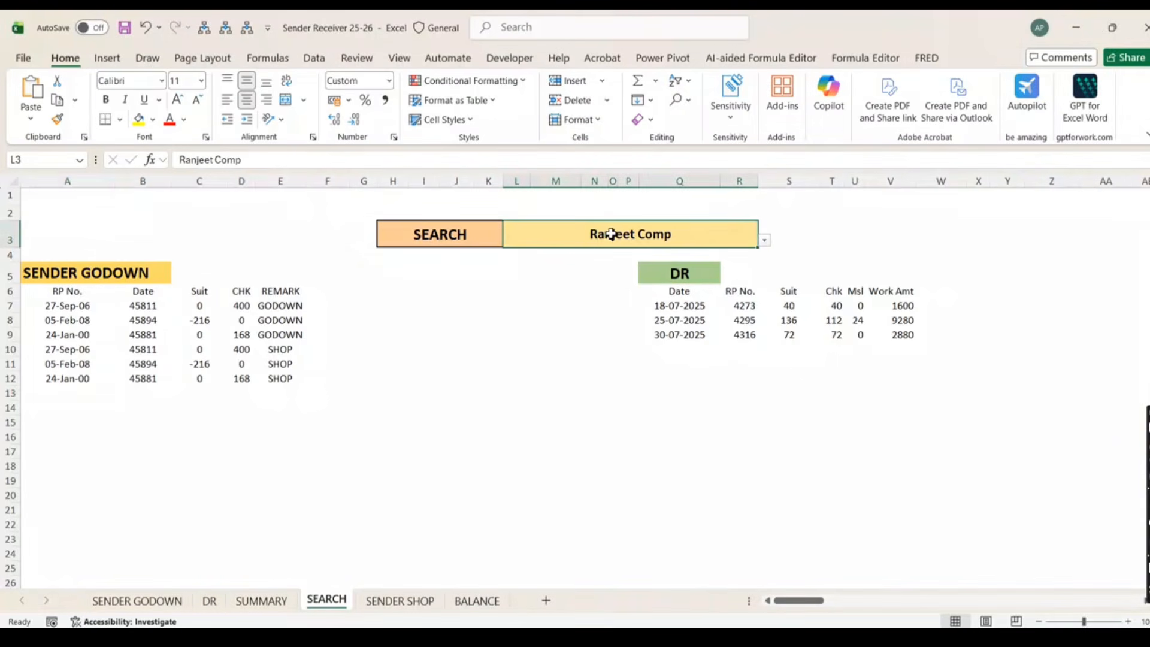
left_click(765, 241)
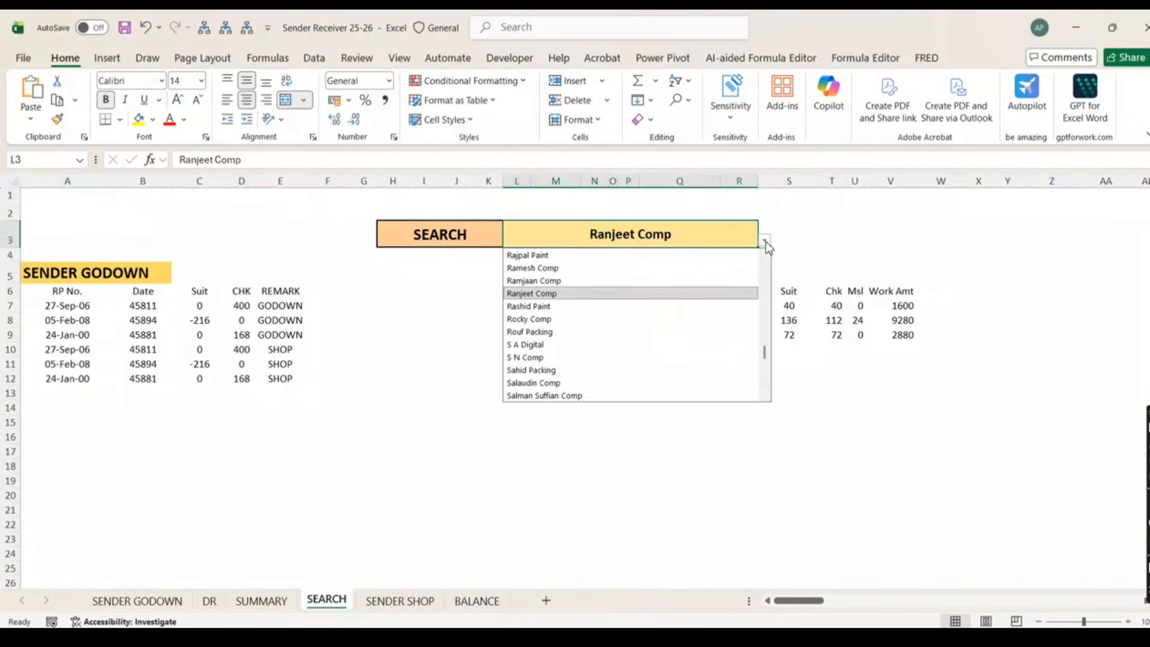
left_click(550, 295)
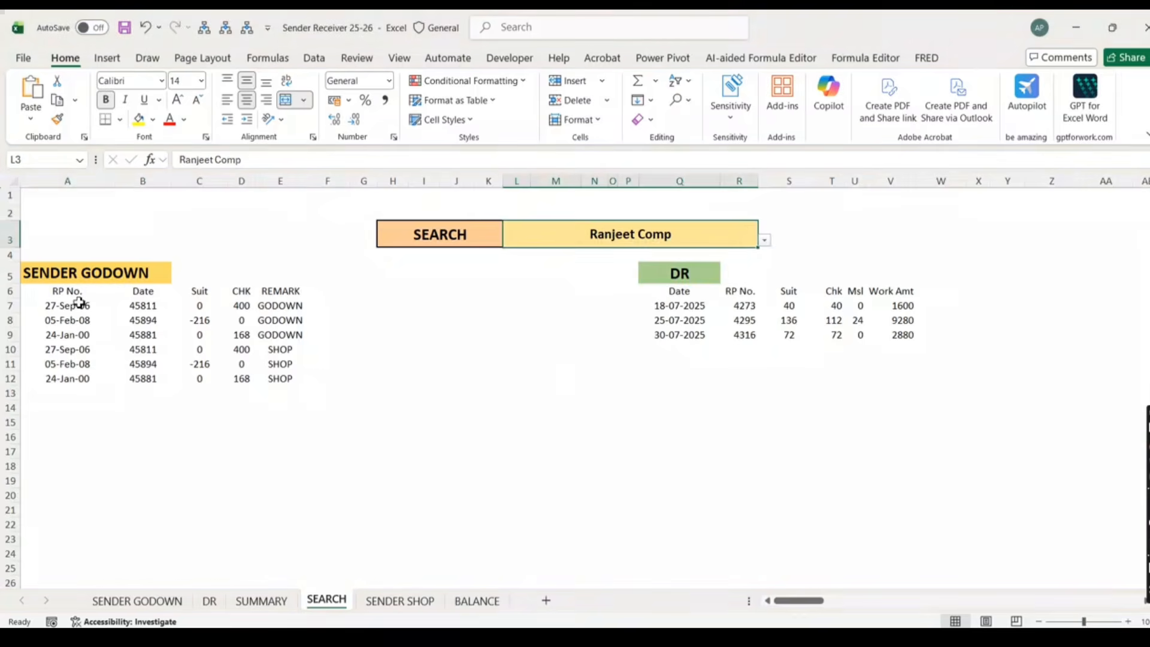
left_click(768, 241)
left_click(548, 331)
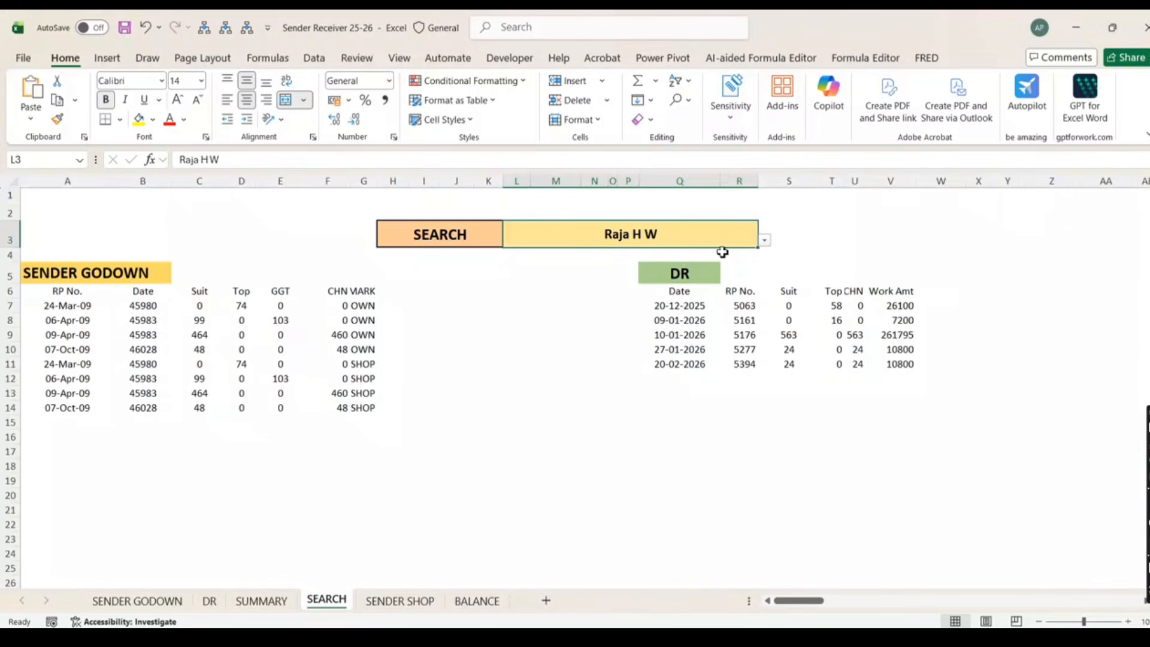
left_click(766, 240)
type("ran")
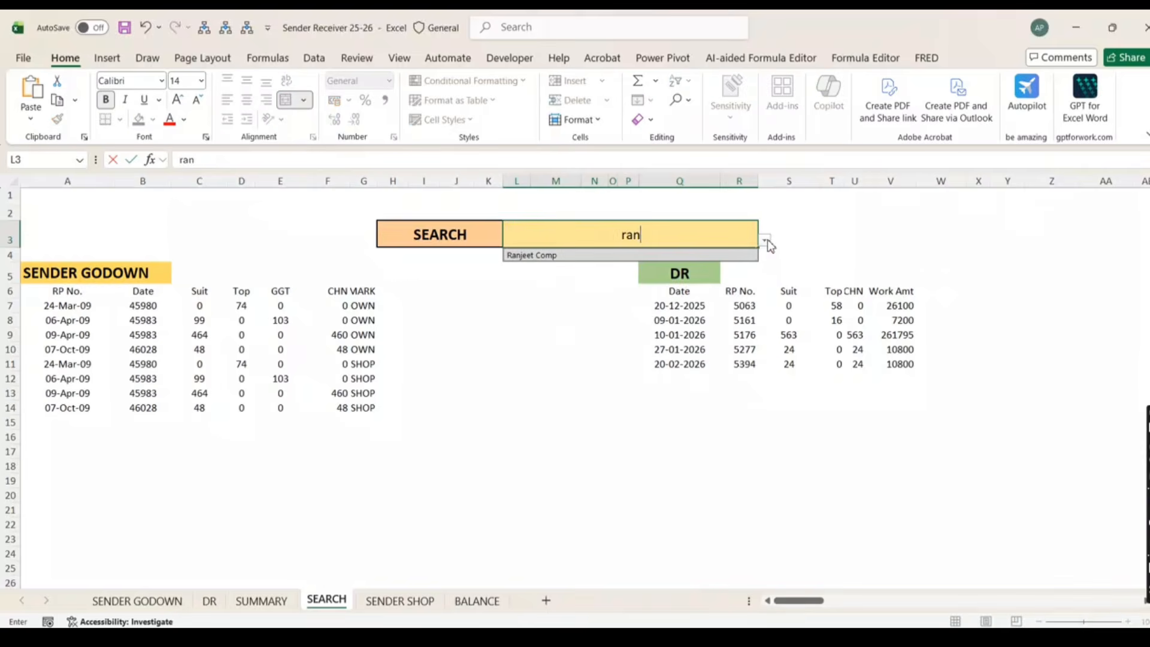
type("je")
key("Return")
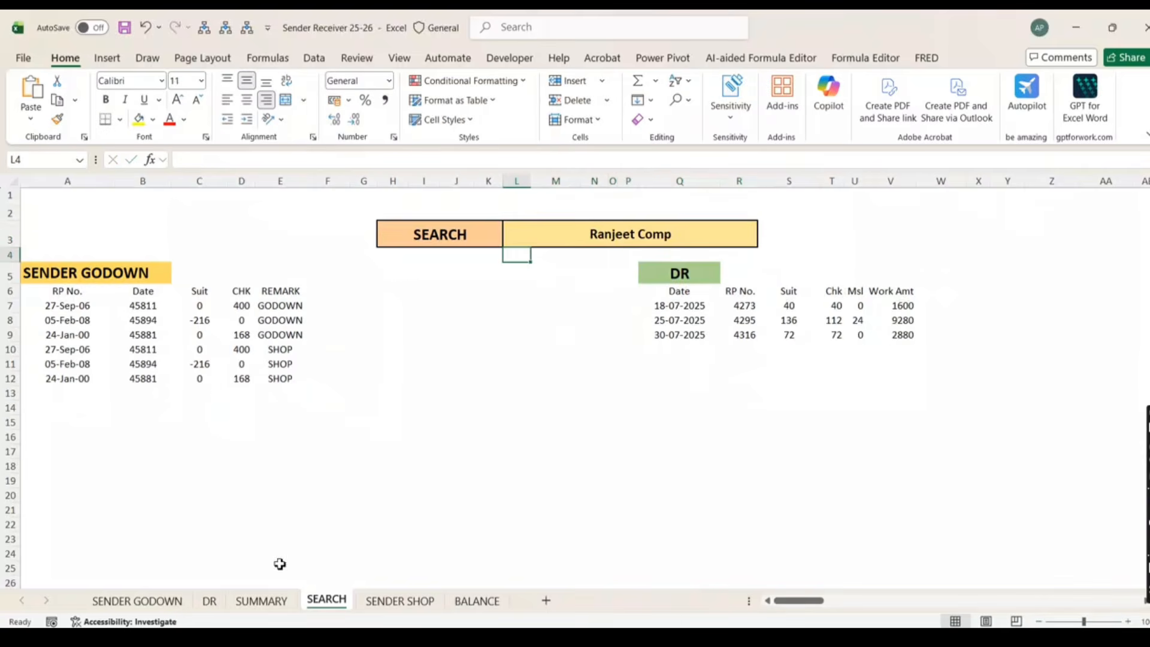
On the SENDER GODOWN sheet, find 'ranjee' and select the Suit through REMARK headers
left_click(146, 602)
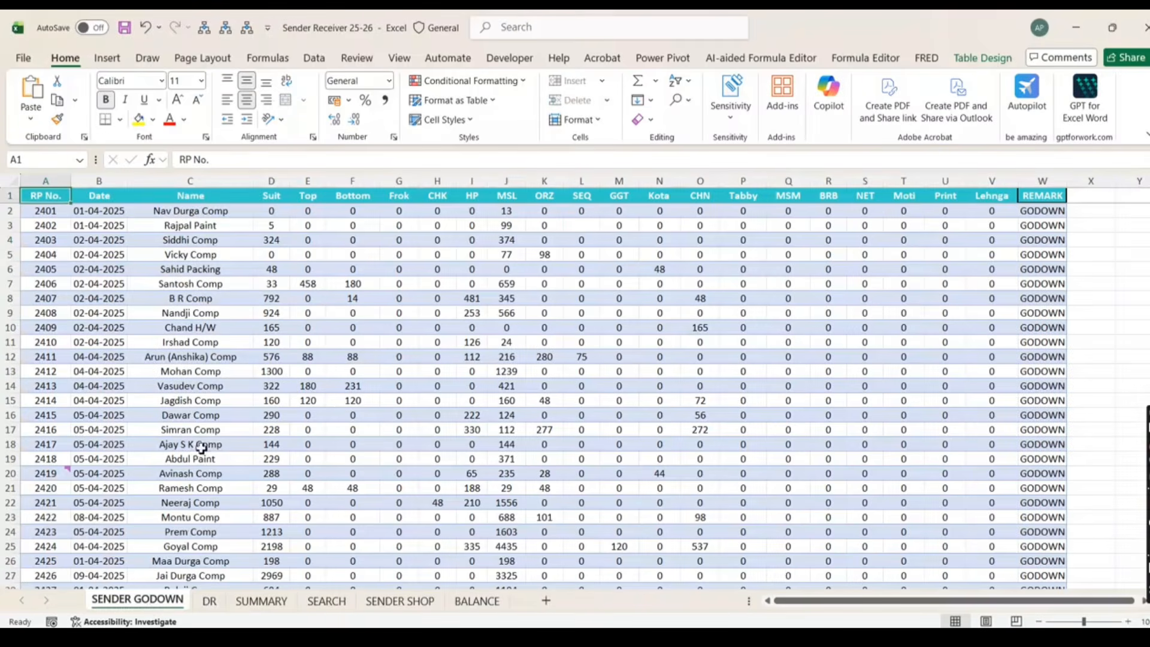
left_click(178, 237)
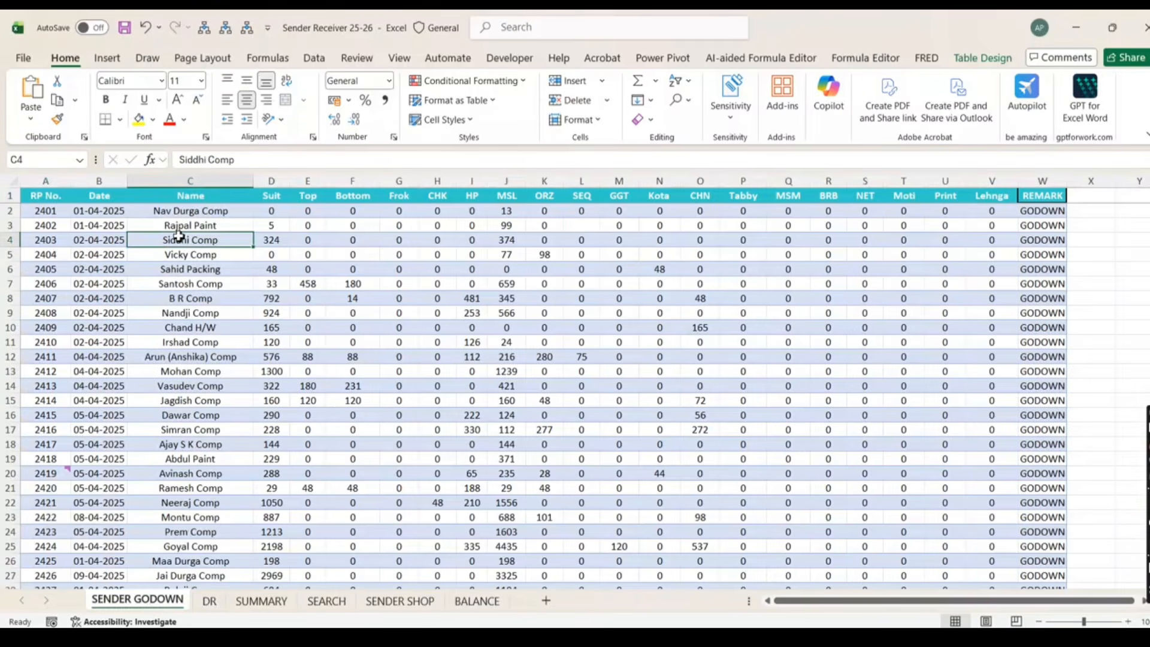
key("ctrl+f")
type("ranjeet")
key("Return")
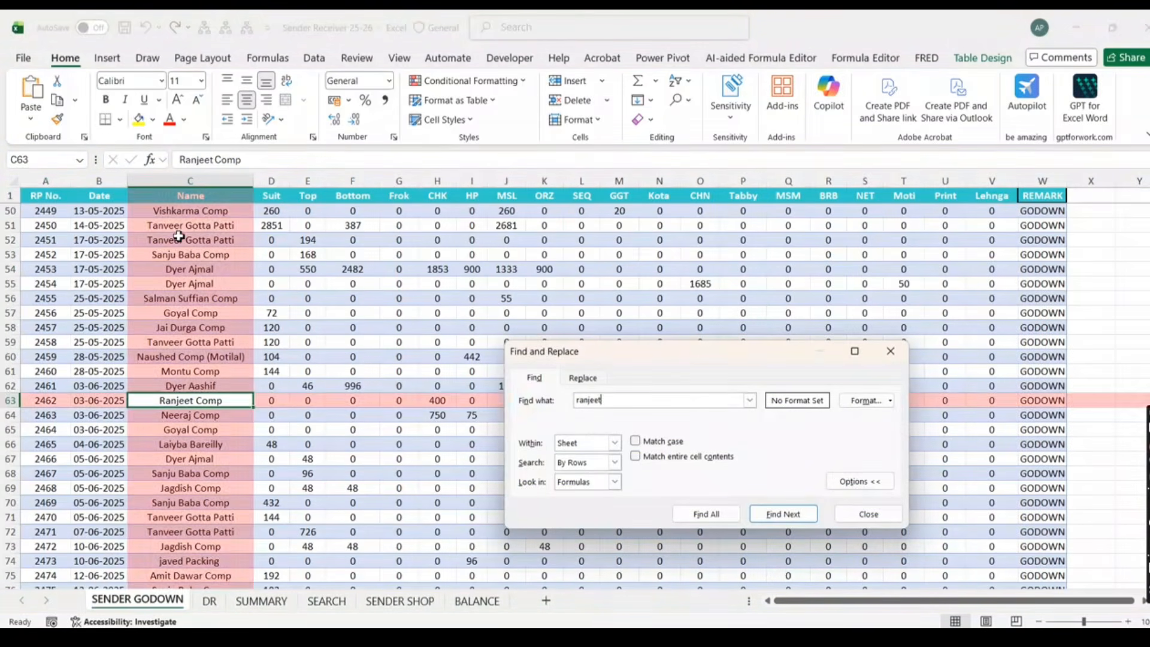
key("Escape")
left_click_drag(273, 198, 1033, 194)
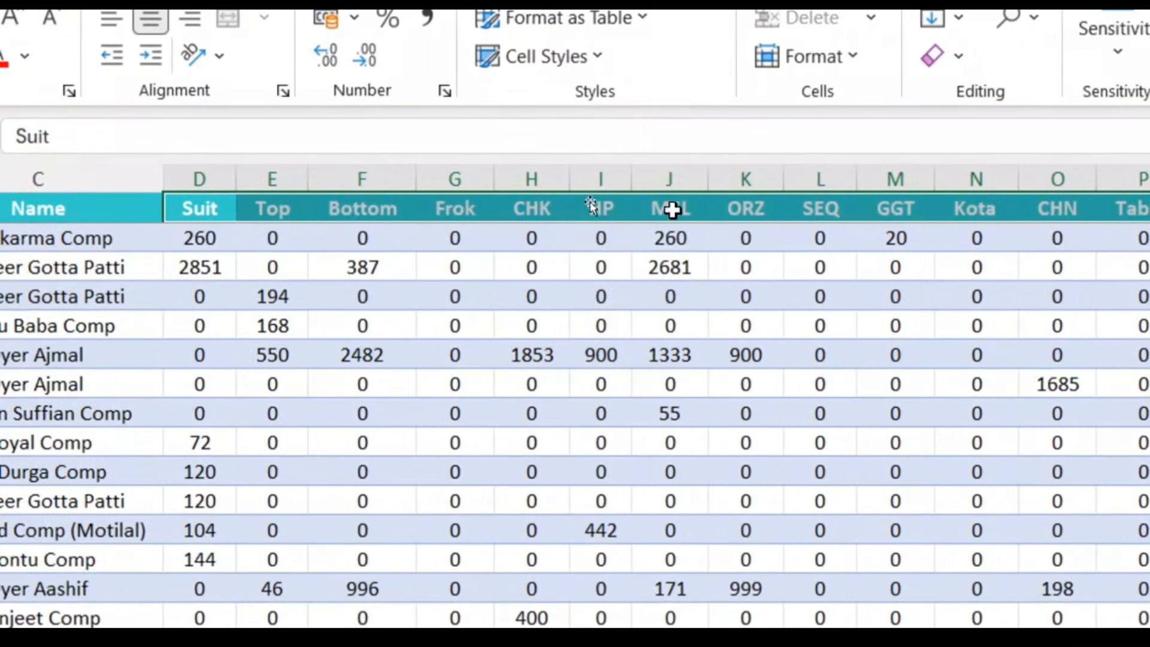
key("ctrl+q")
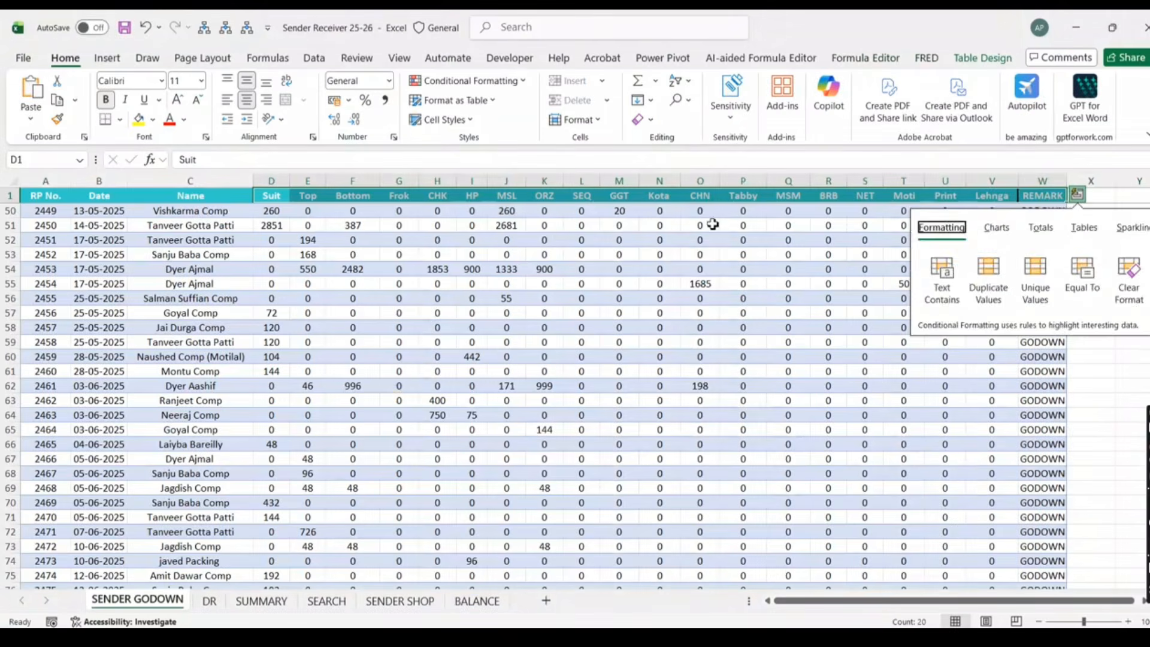
key("Escape")
Filter the table by C63's value to the Ranjeet Comp rows and check the Suit and CHK headers
scroll(186, 285, "up", 5)
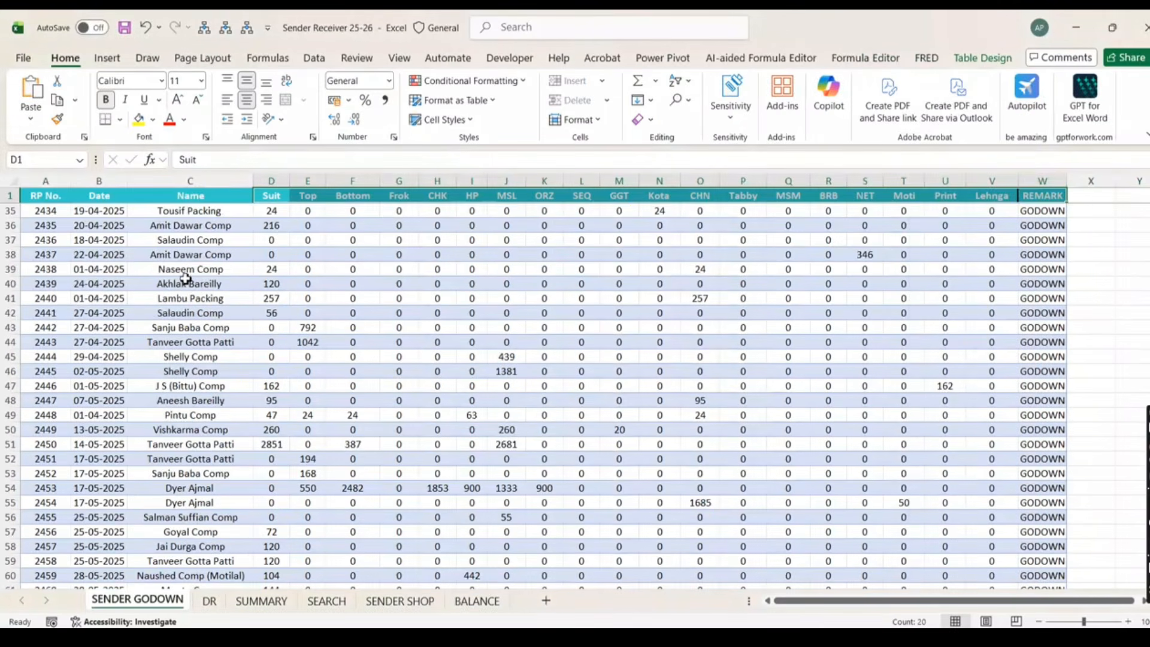
left_click(184, 271)
key("ctrl+f")
key("Return")
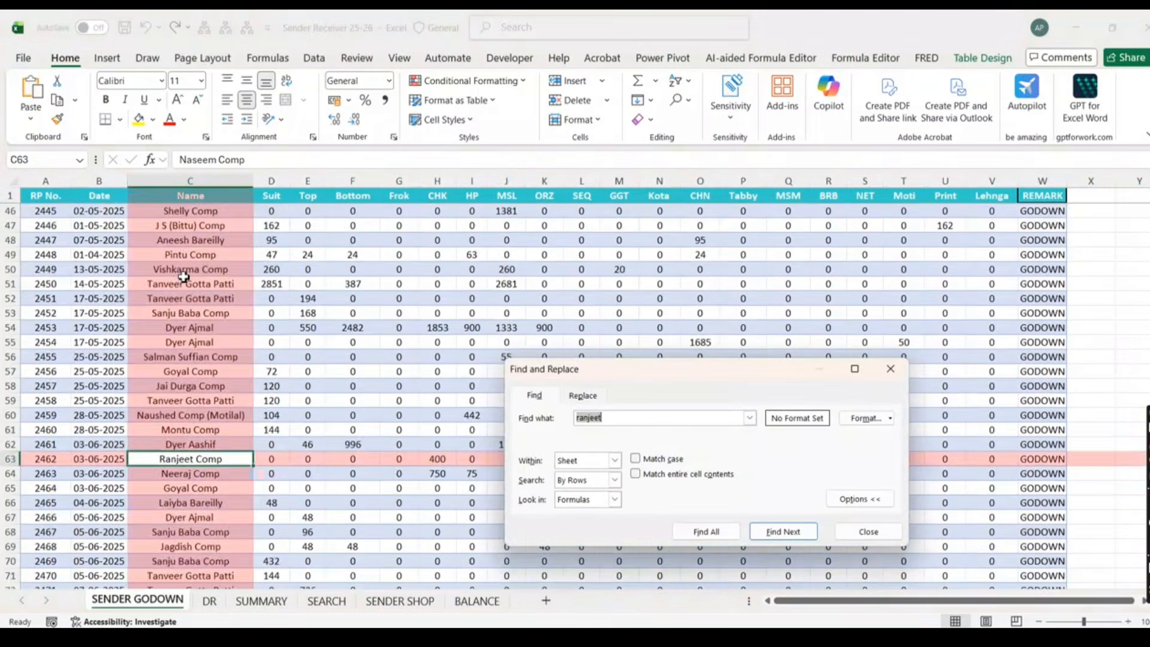
scroll(204, 408, "down", 1)
key("Escape")
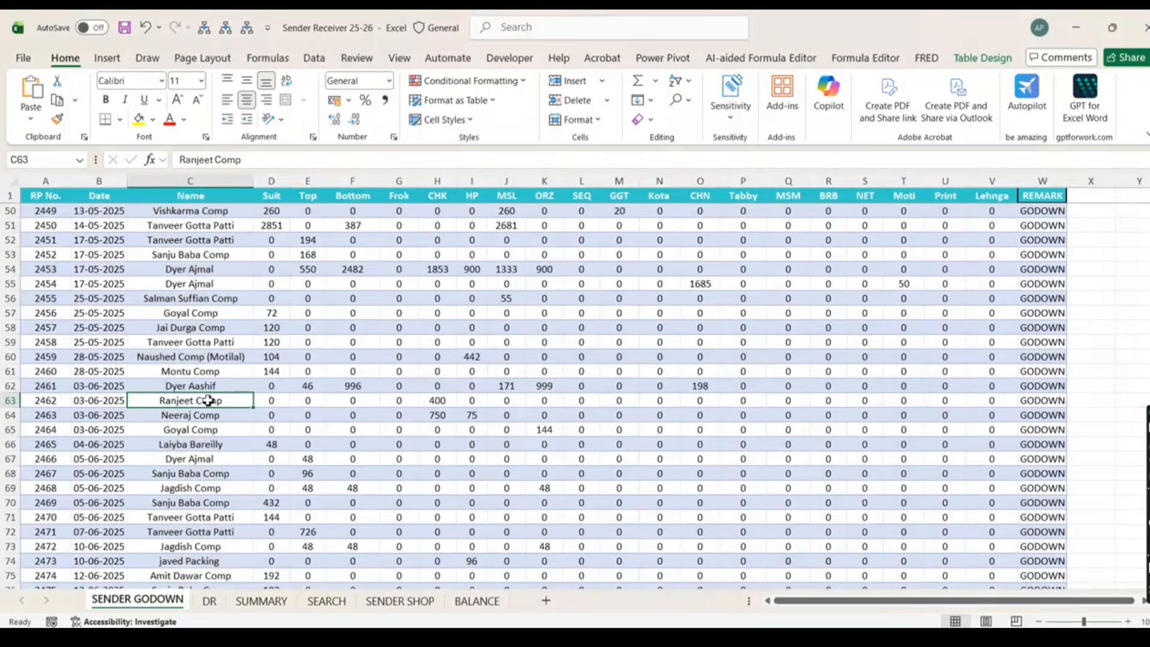
right_click(206, 403)
mouse_move(330, 418)
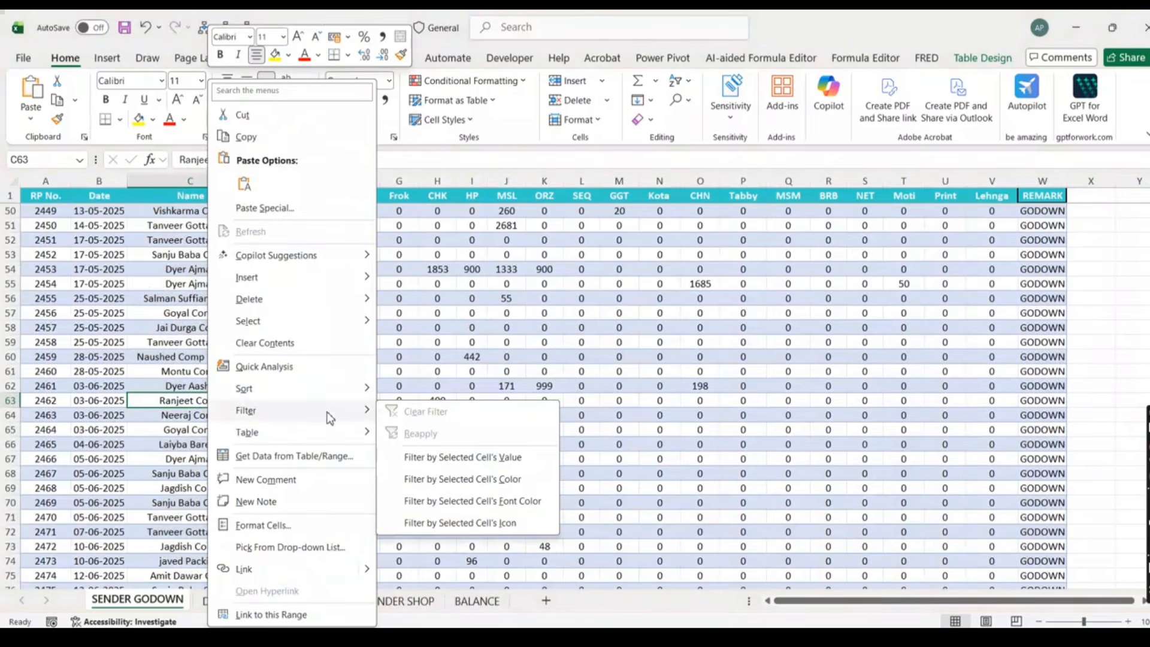
left_click(462, 457)
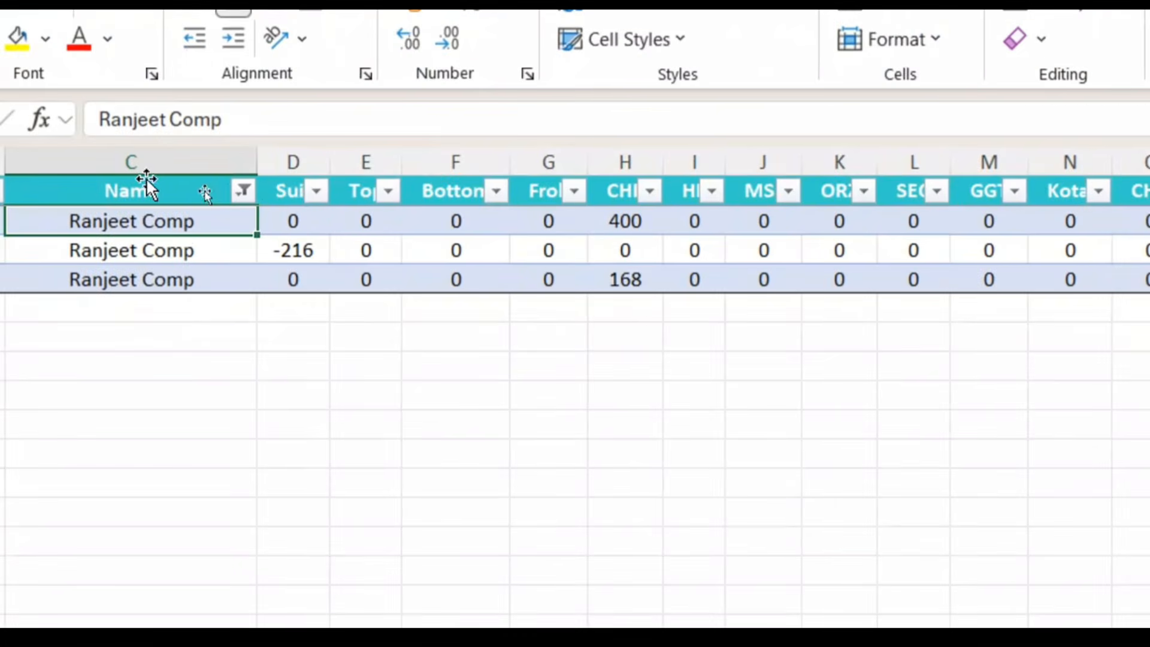
left_click(281, 194)
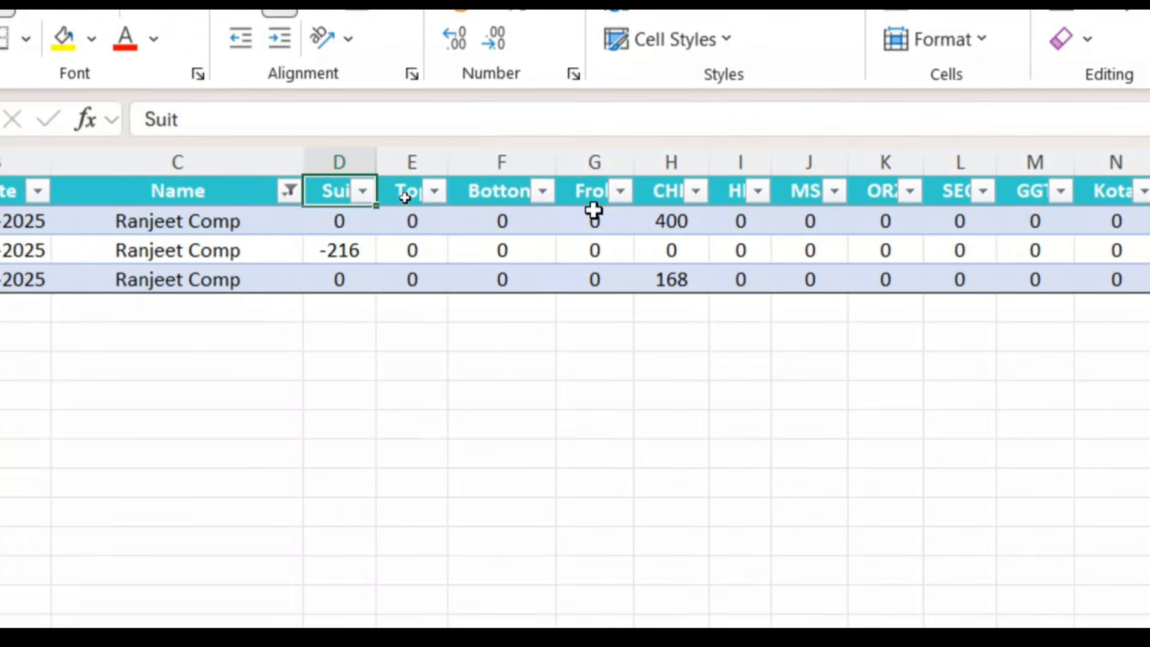
left_click(670, 190)
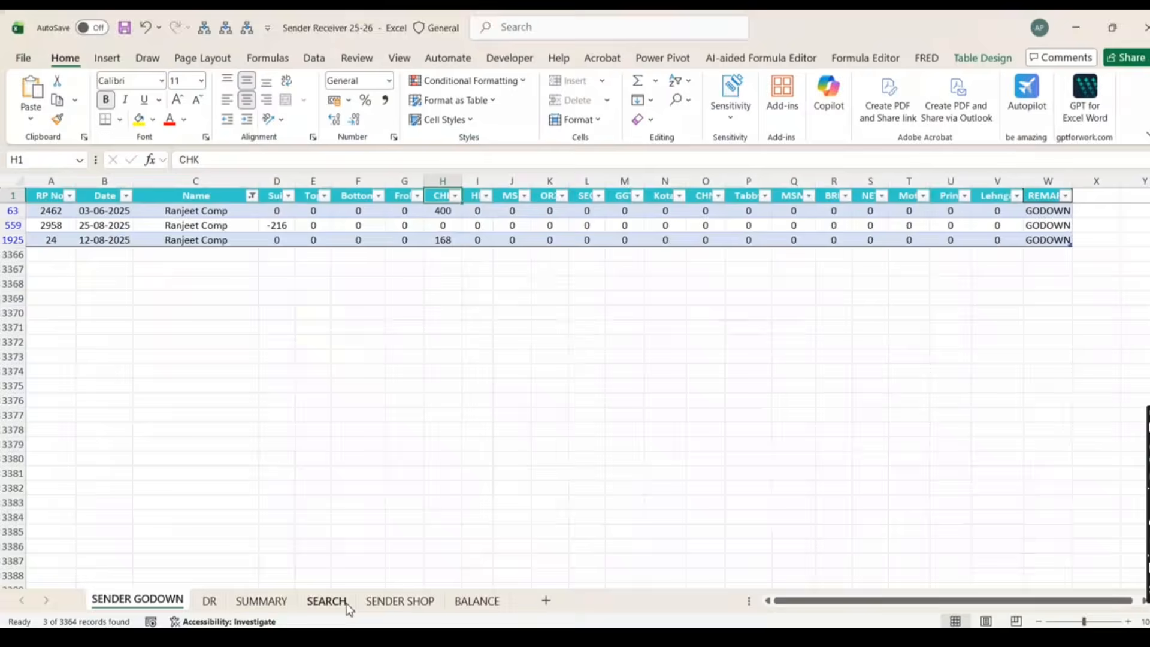
Inspect the SEARCH table's header and Suit result formulas, then go to the SUMMARY sheet
left_click(346, 604)
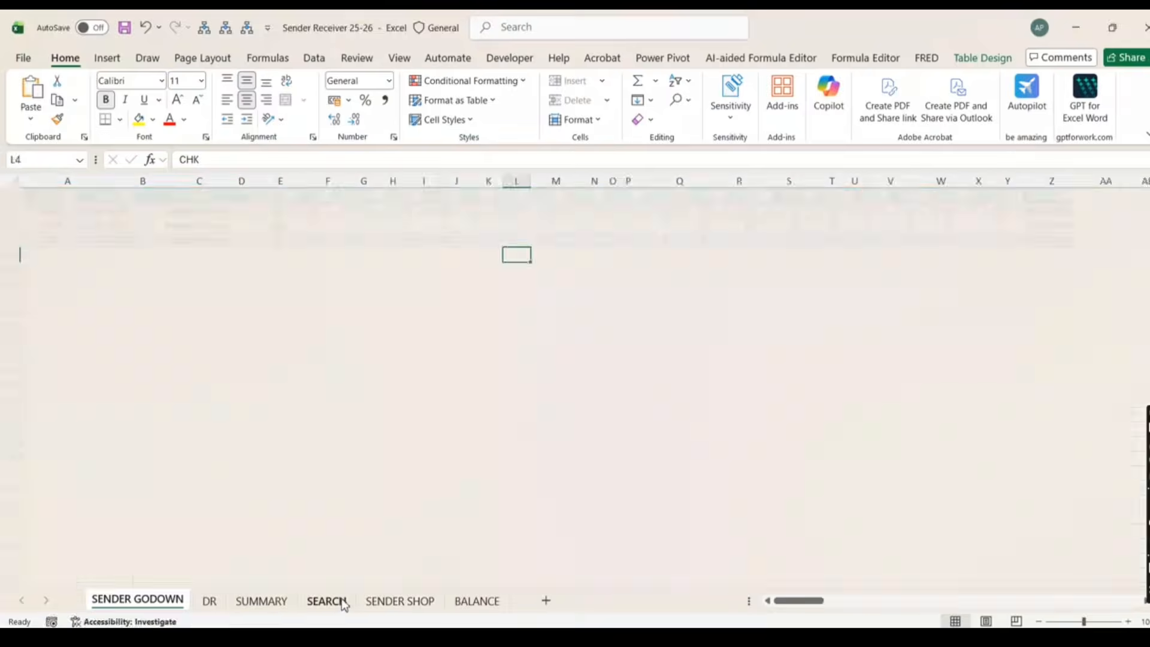
left_click(195, 291)
left_click(240, 293)
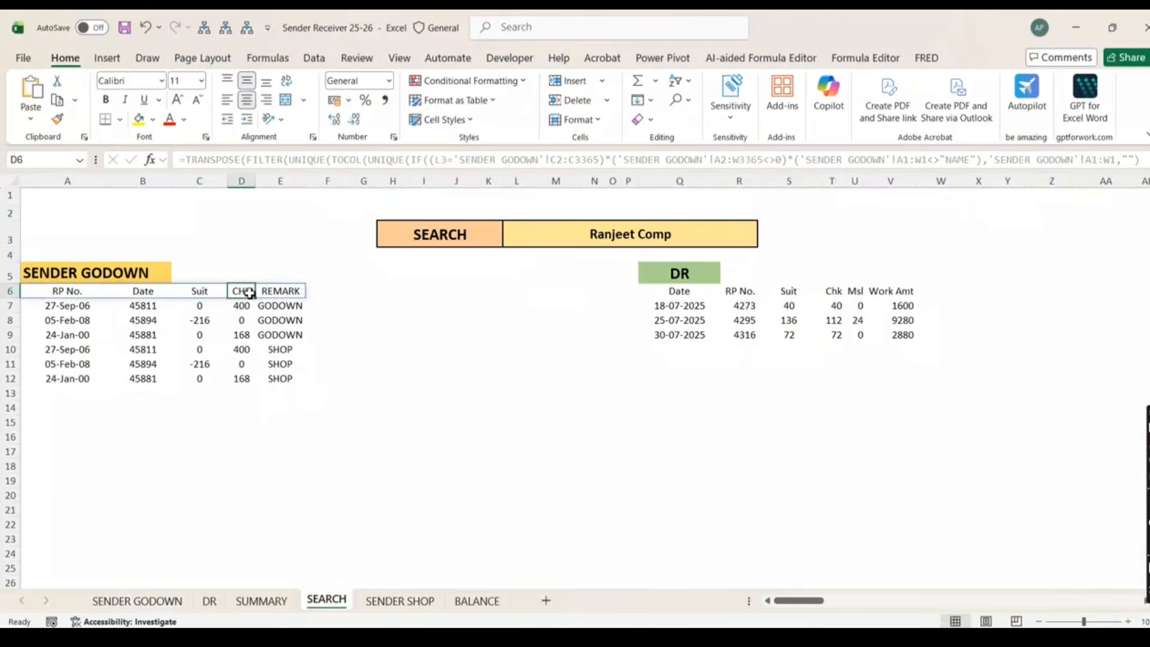
left_click(273, 293)
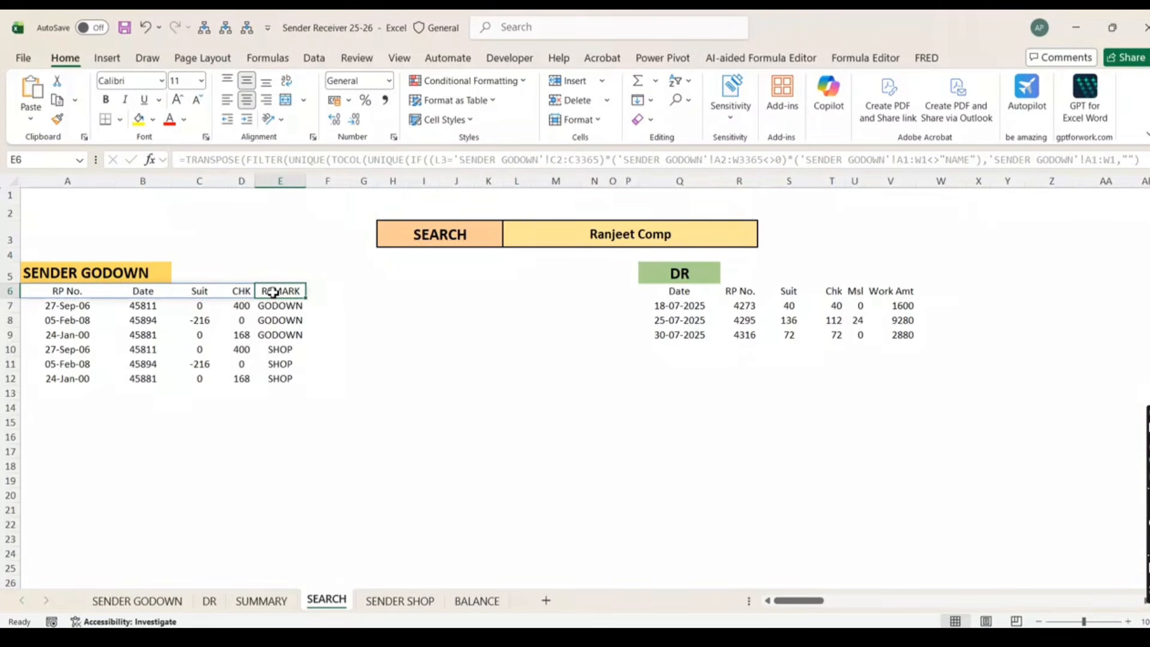
left_click(200, 318)
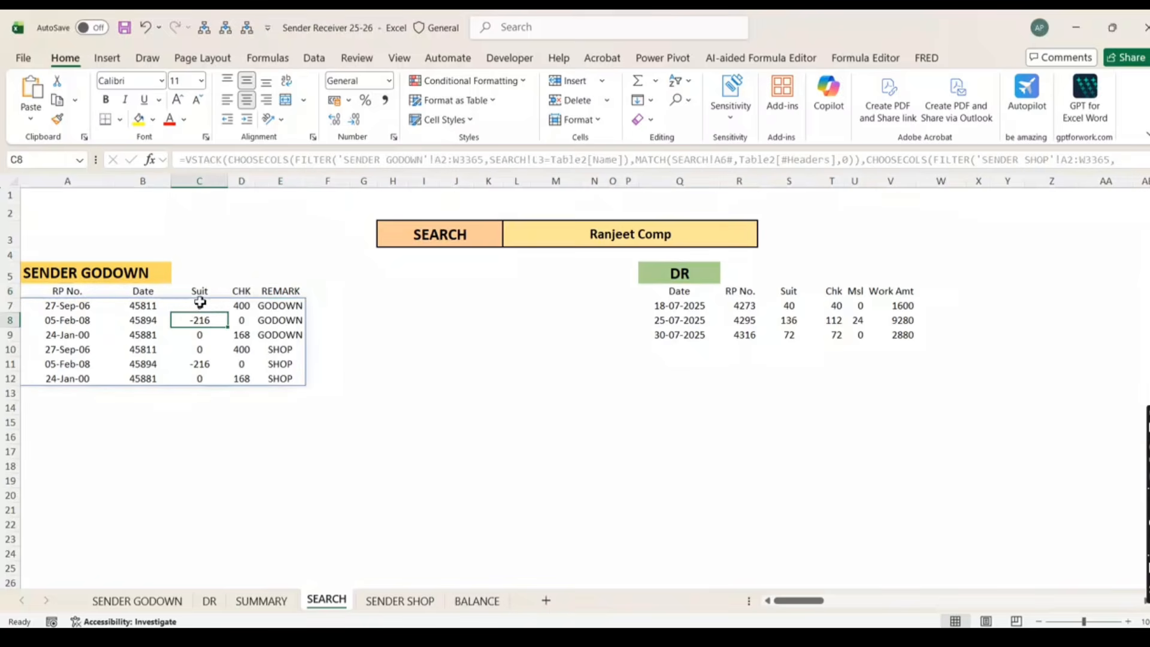
left_click(201, 306)
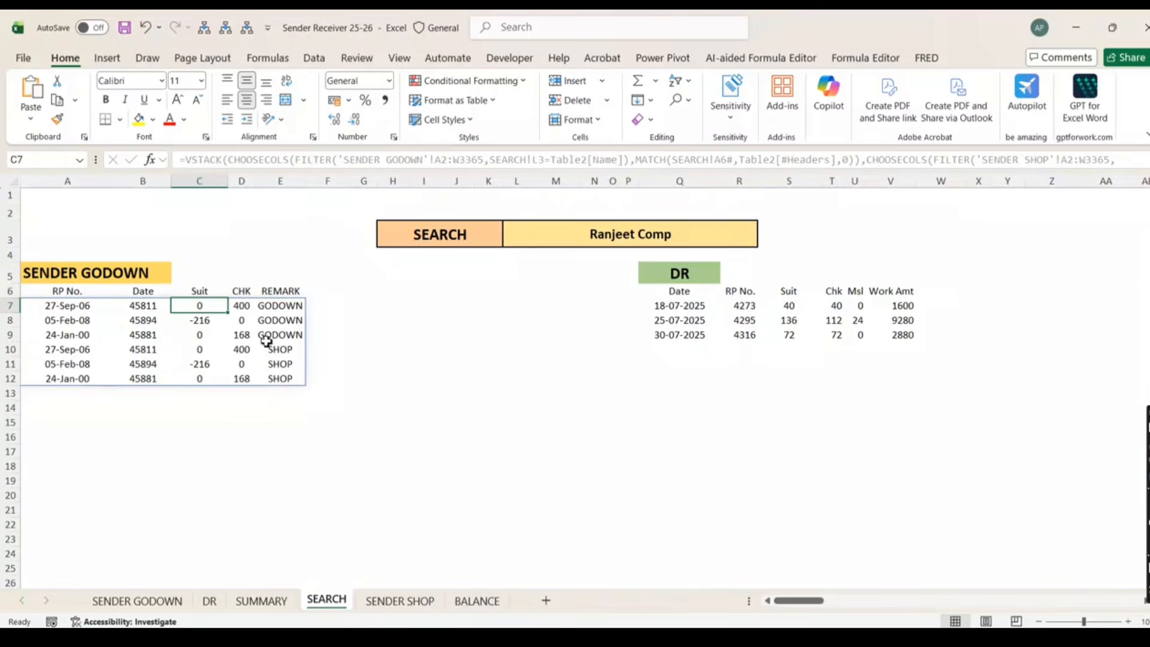
left_click(75, 293)
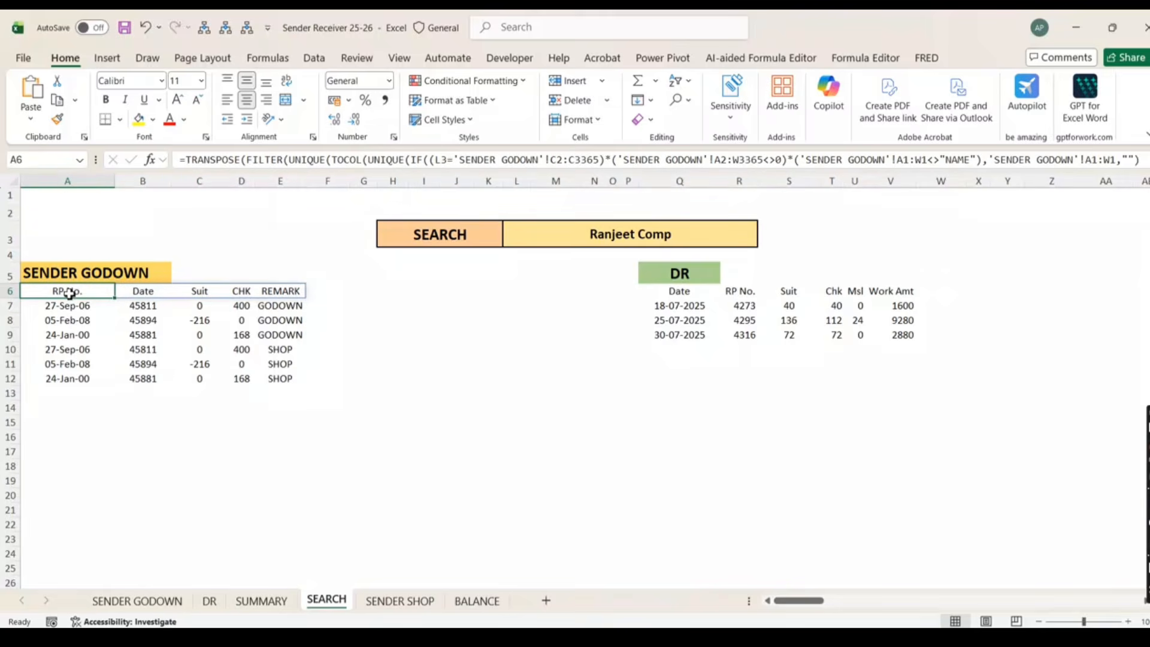
left_click(145, 295)
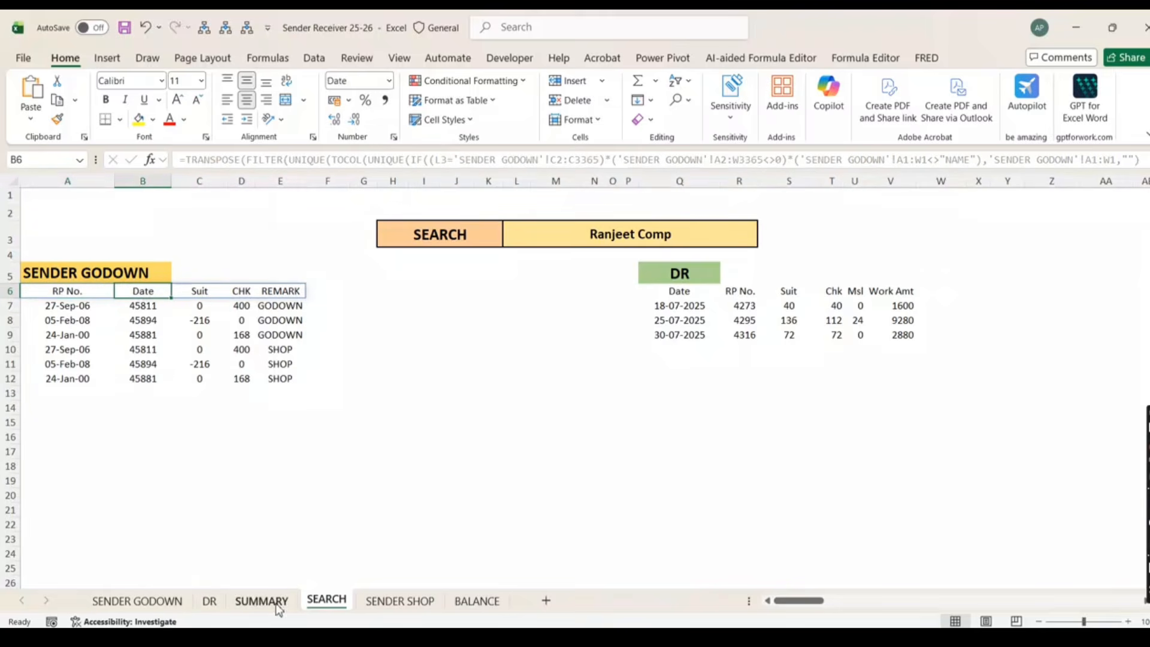
left_click(77, 293)
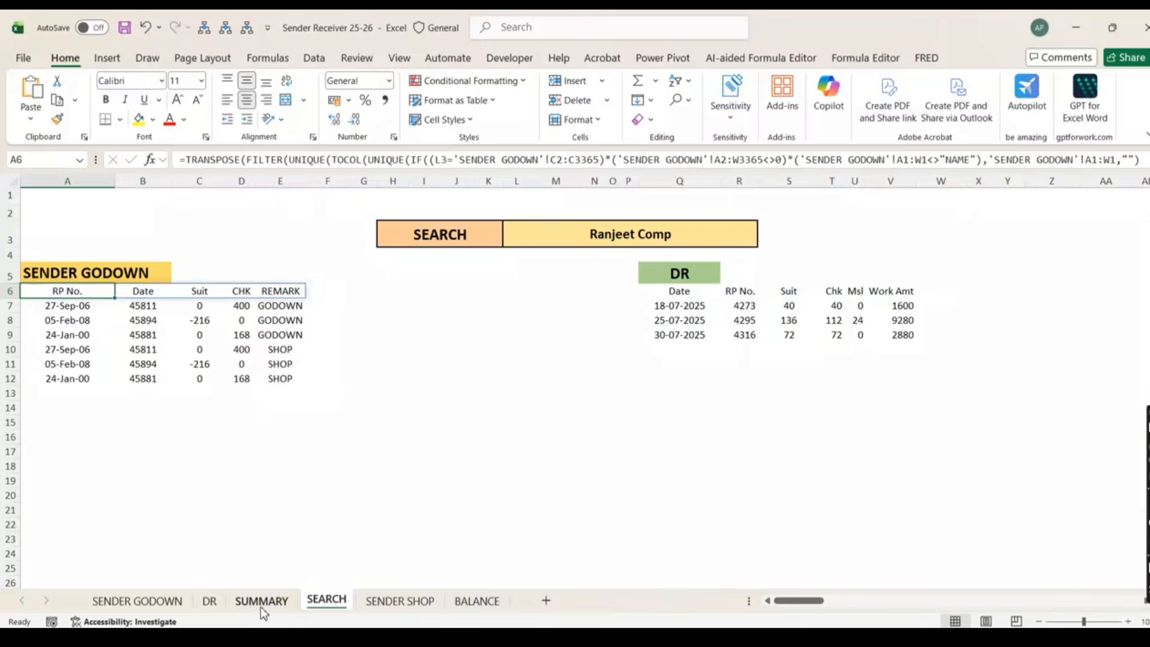
left_click(261, 606)
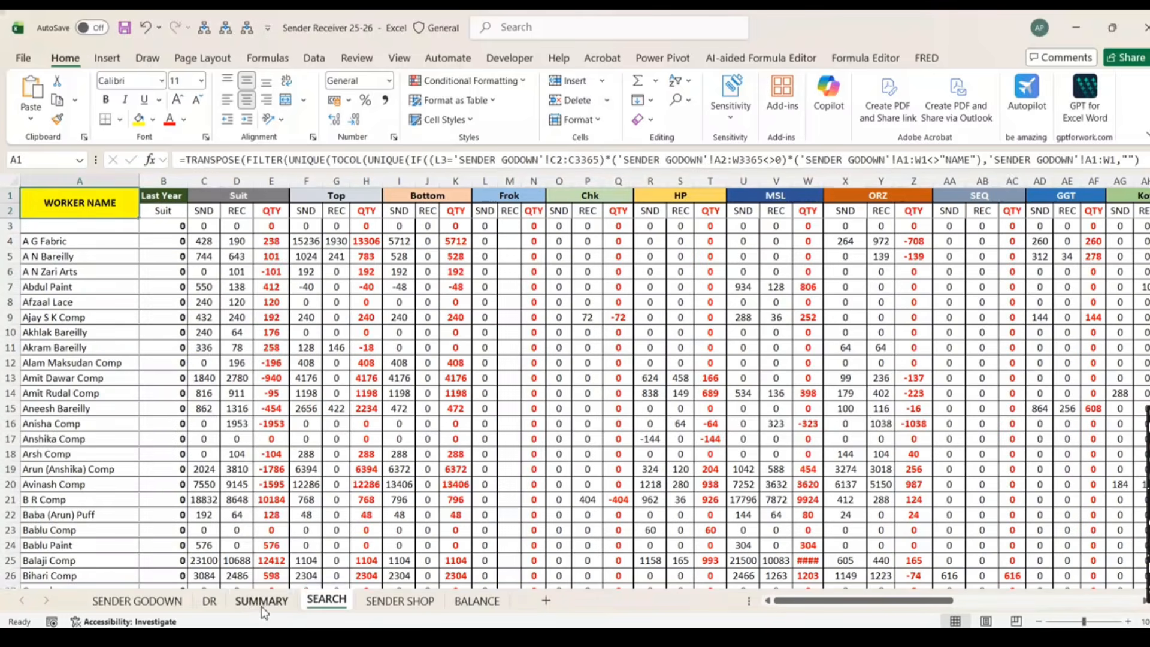
View the SENDER GODOWN source table, then go back to the SEARCH sheet
left_click(172, 607)
left_click(46, 196)
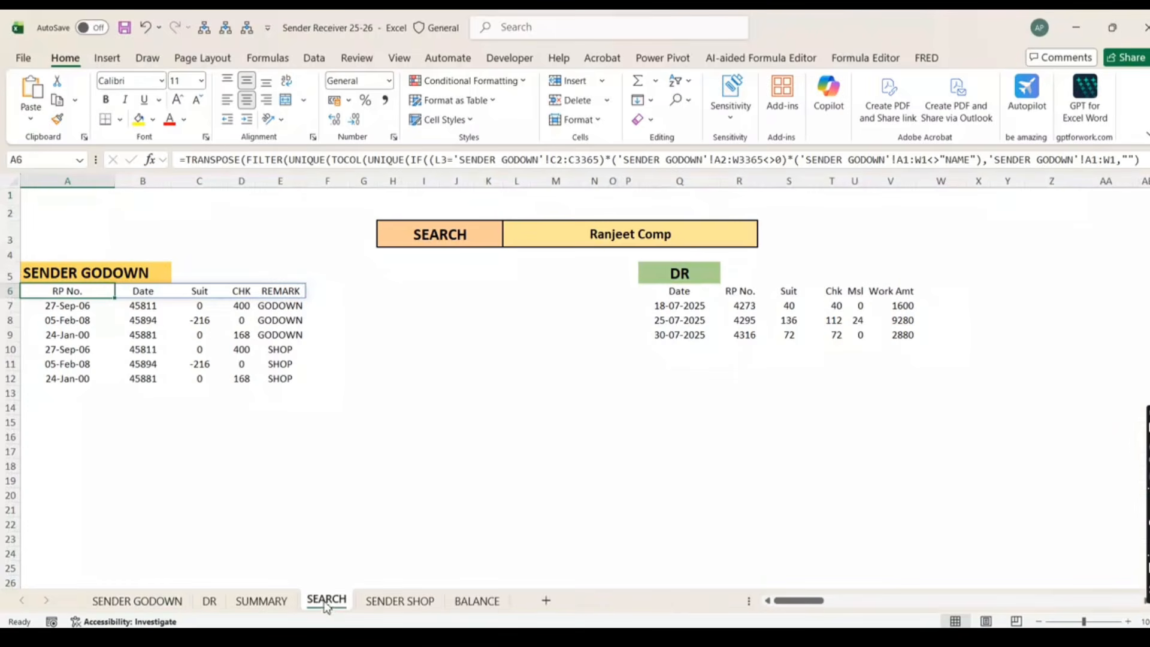
left_click(327, 600)
Read the full VSTACK formula in A7 in the expanded formula bar, then check A6's header formula
left_click(84, 307)
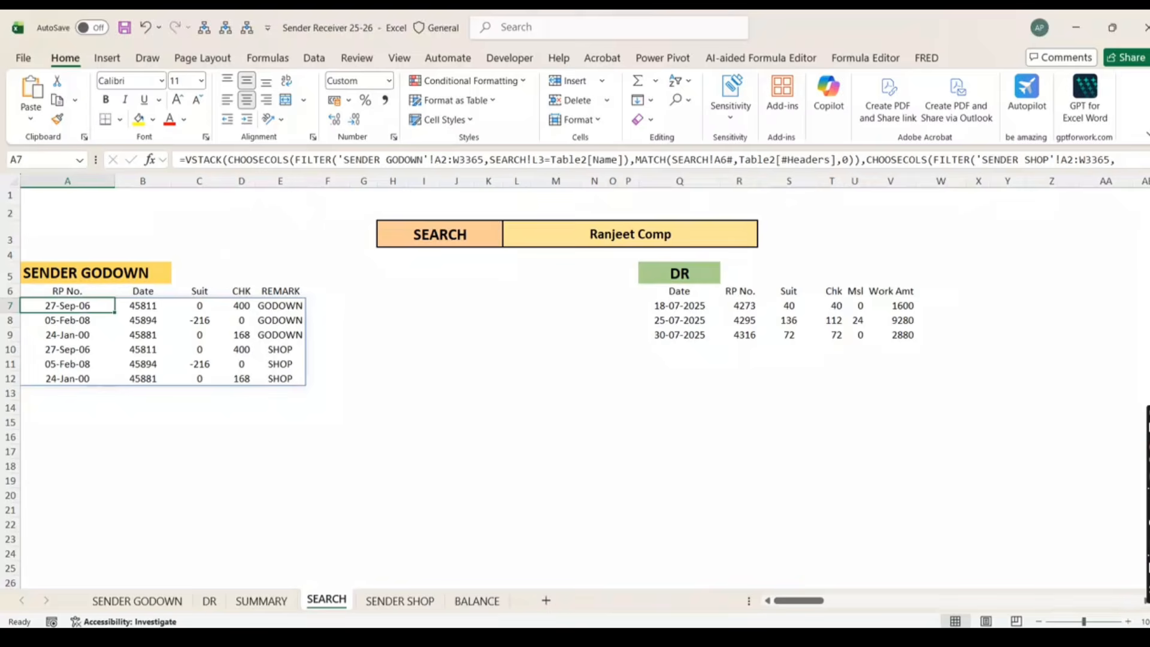
key("ctrl+shift+u")
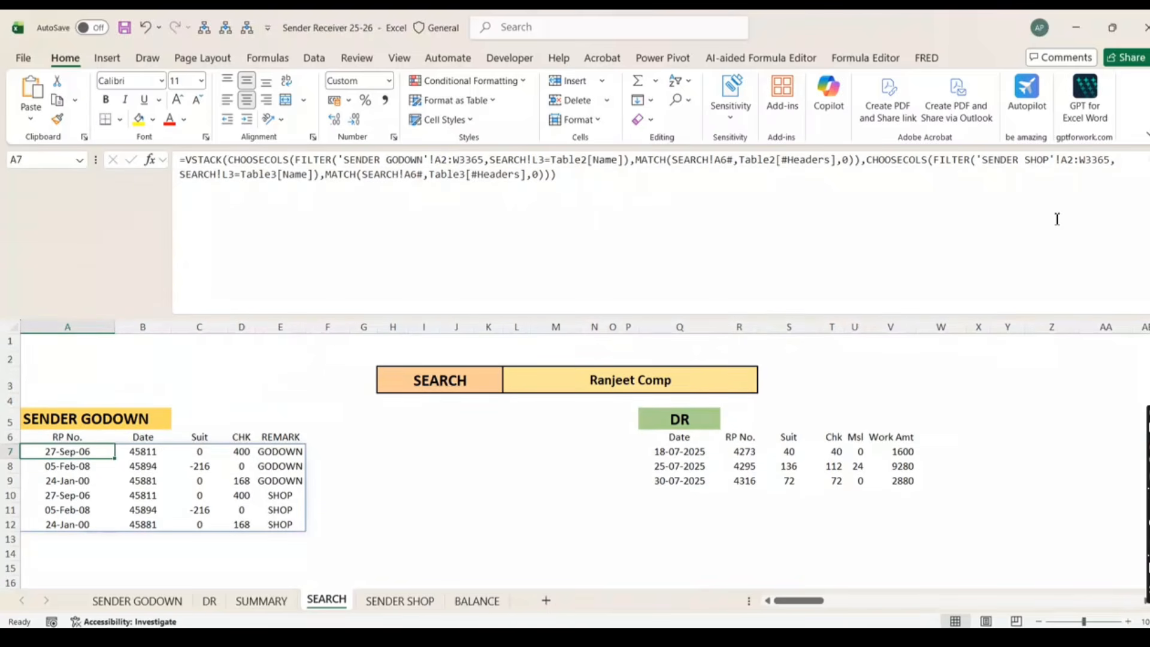
left_click(1143, 163)
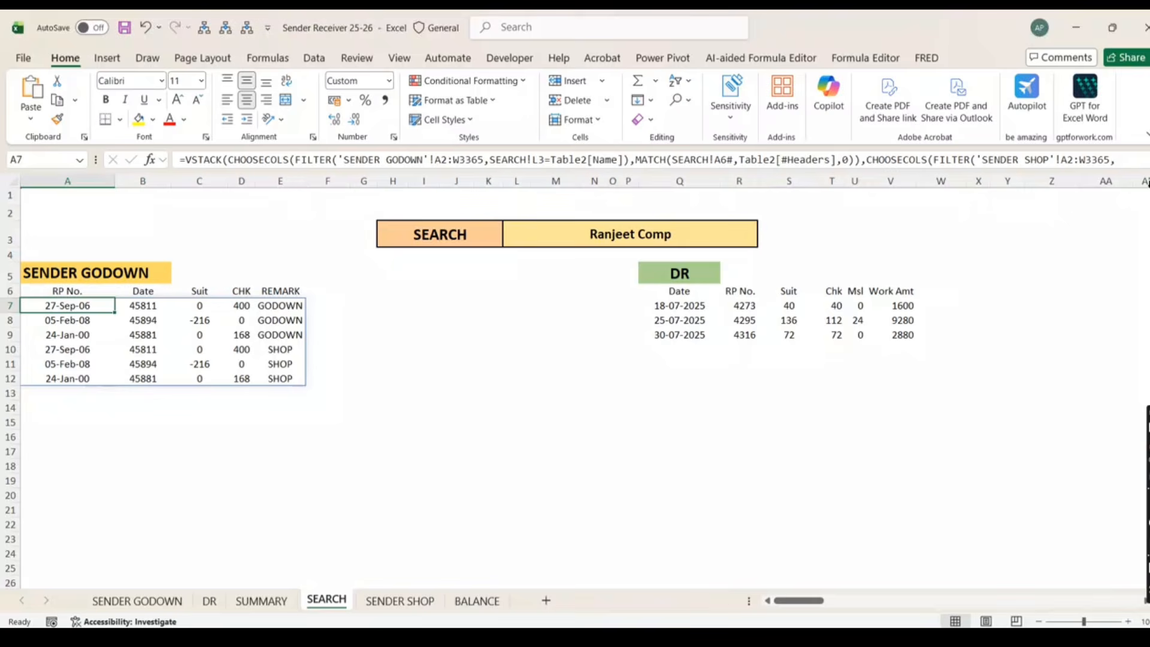
key("ctrl+shift+u")
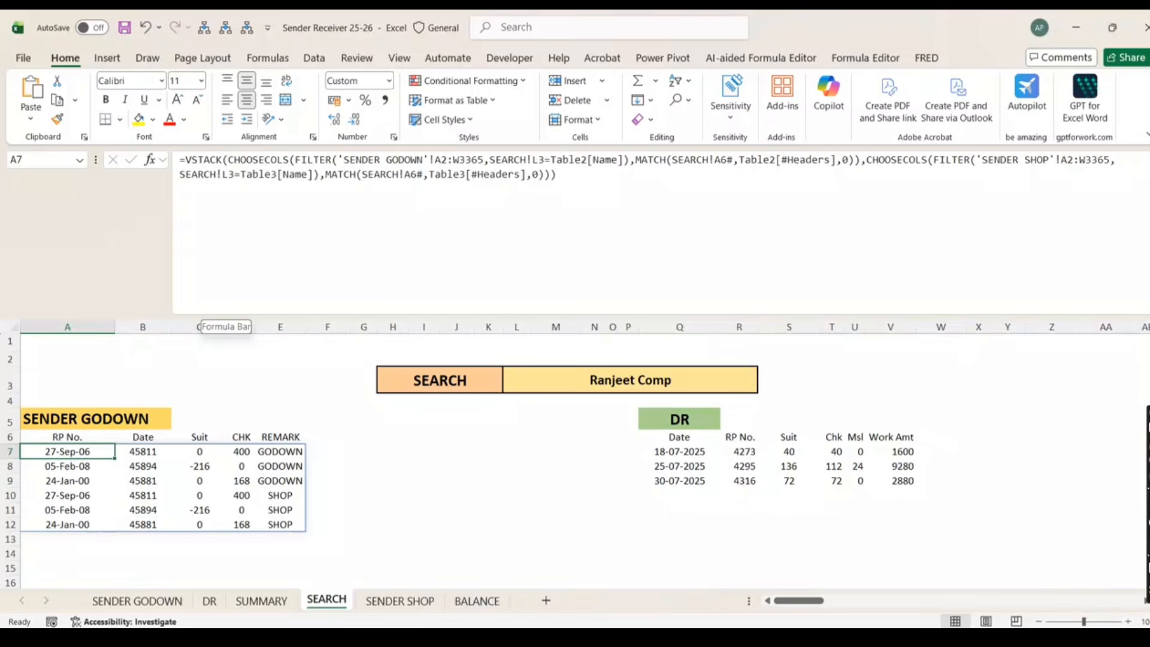
left_click(1148, 160)
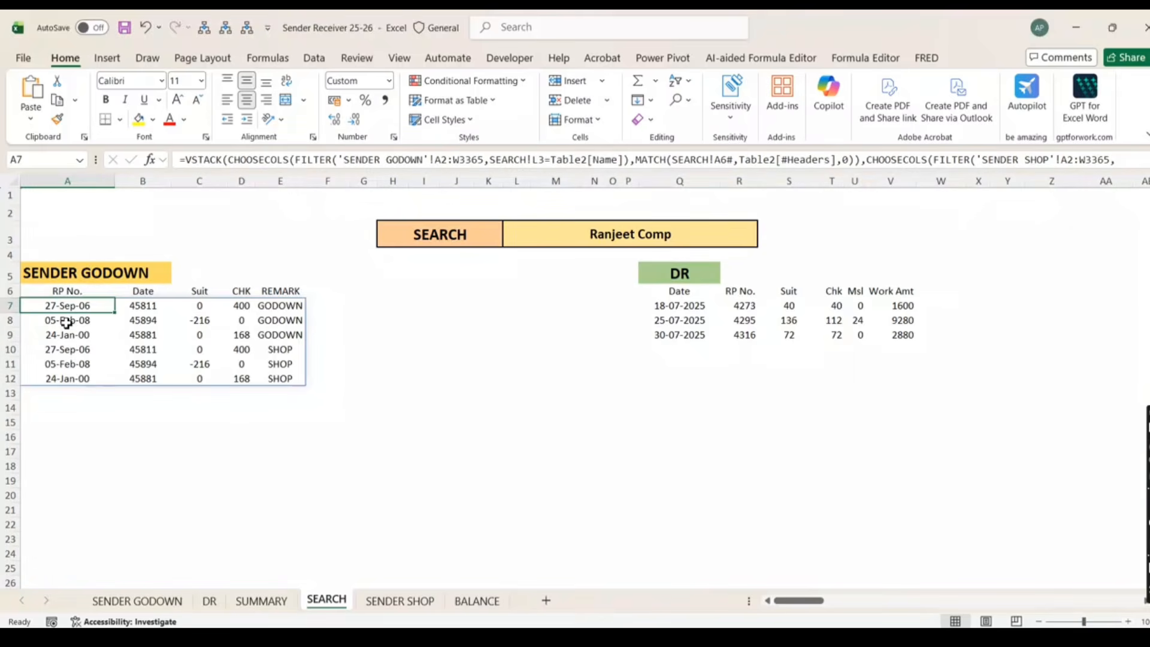
left_click(80, 292)
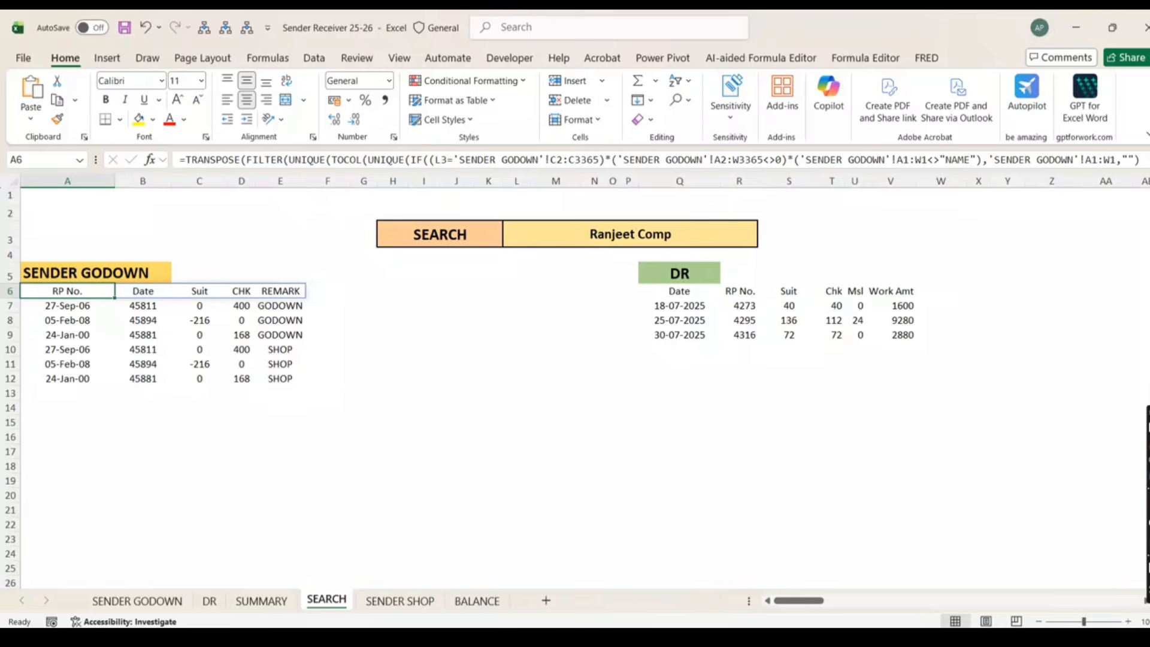
mouse_move(580, 224)
left_mouse_down()
mouse_move(691, 235)
mouse_move(558, 214)
left_mouse_up()
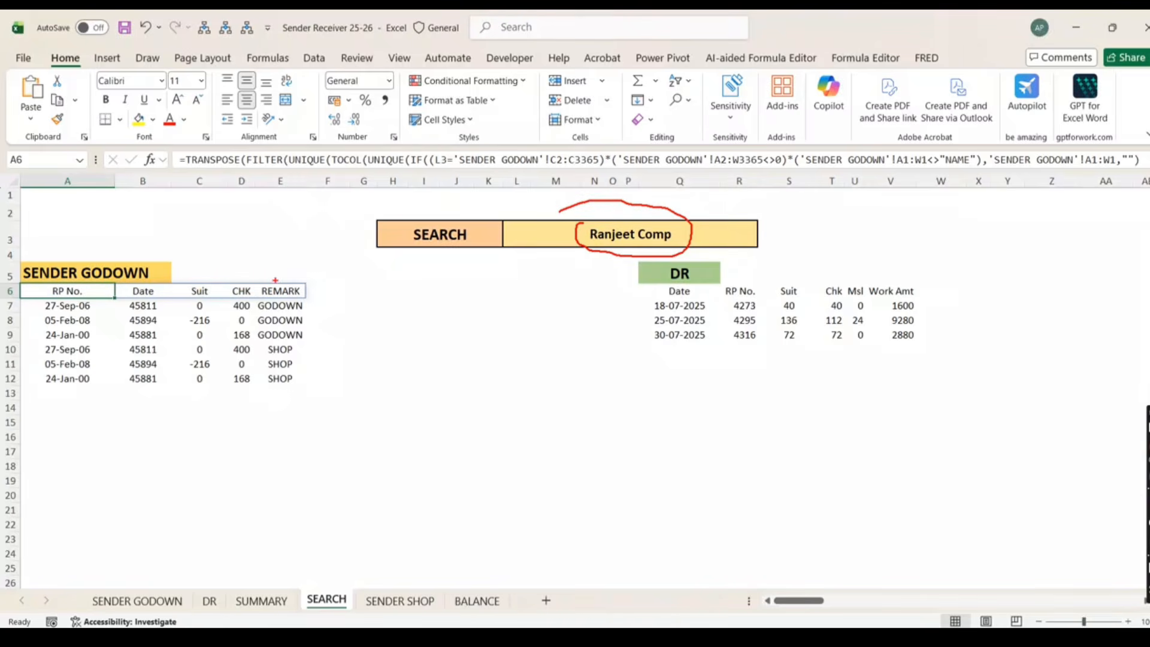
key("Escape")
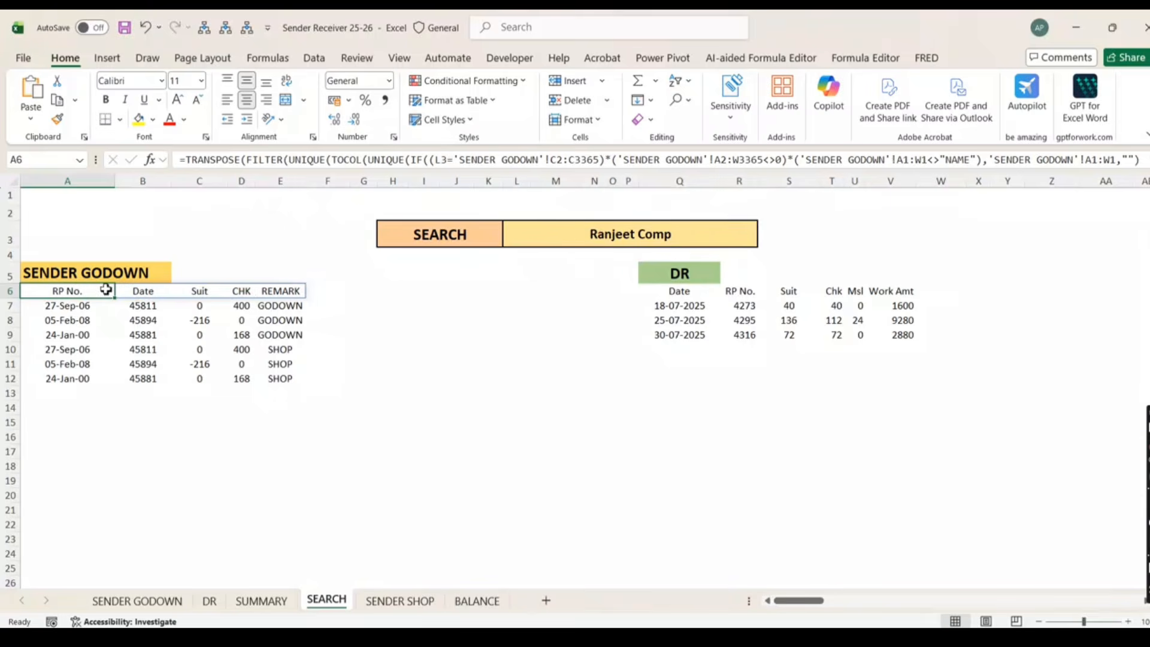
left_click(153, 290)
left_click(72, 293)
left_click(156, 295)
left_click(149, 606)
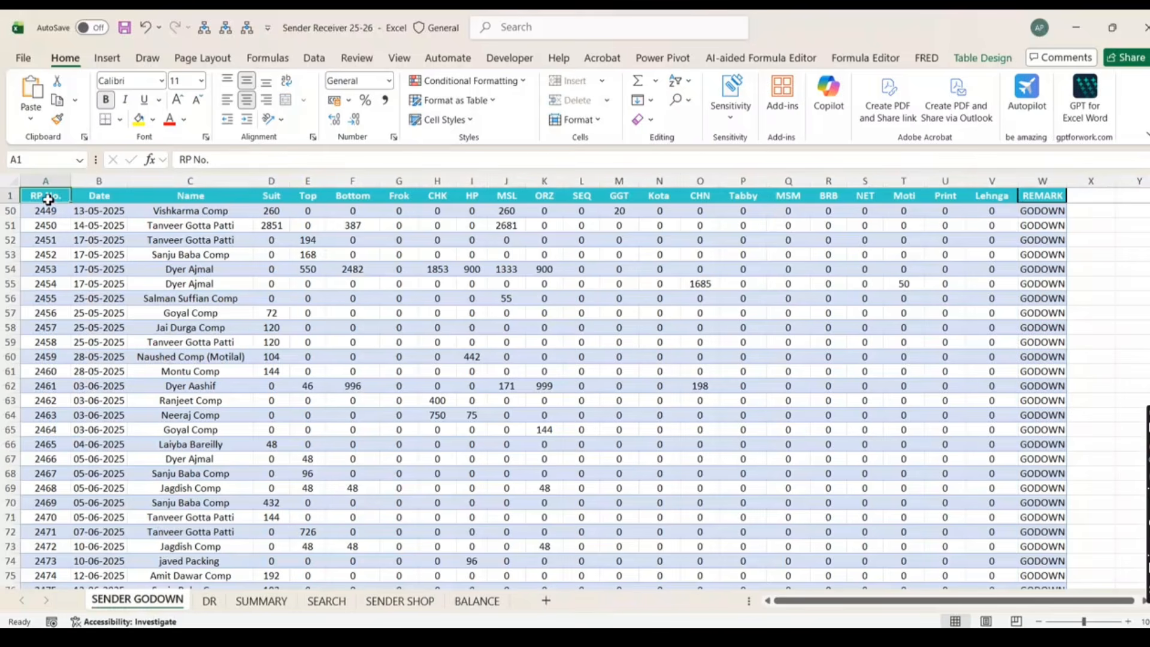
left_click_drag(97, 196, 150, 166)
left_click(327, 601)
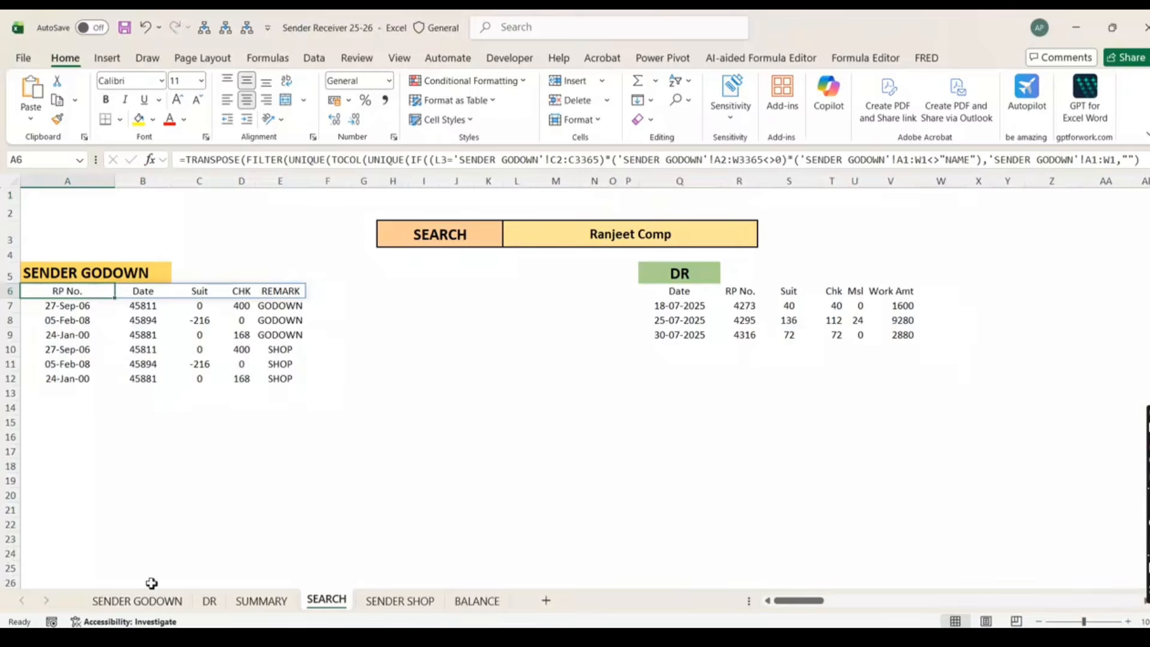
left_click(150, 600)
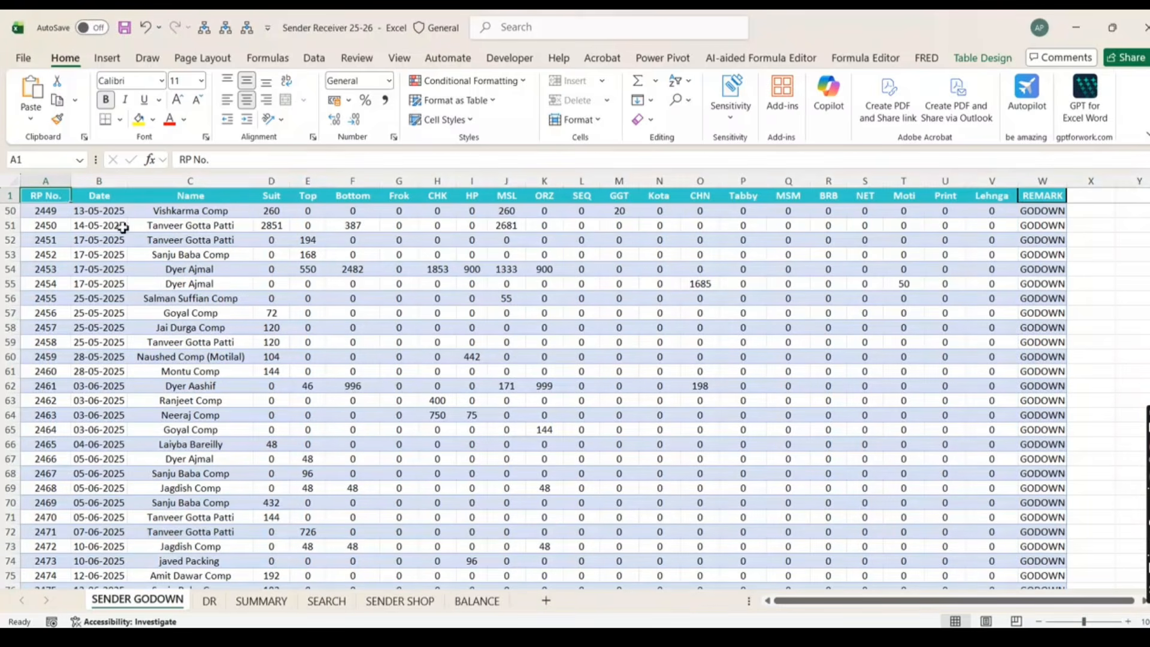
left_click_drag(46, 181, 354, 181)
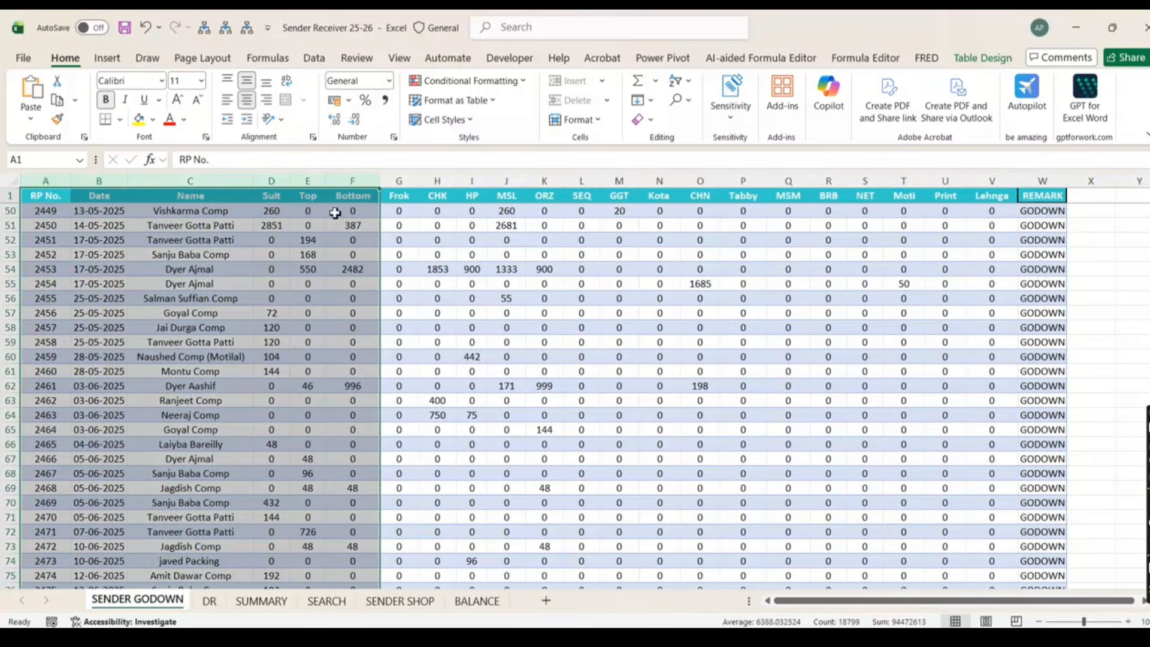
left_click(326, 601)
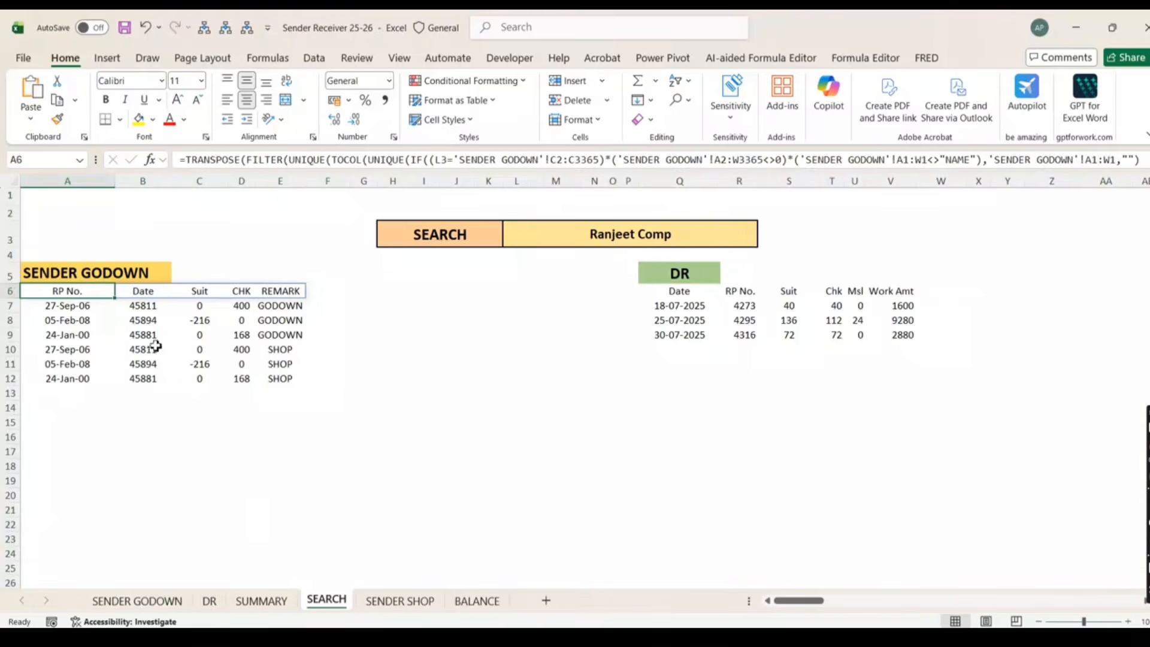
left_click(137, 294)
left_click(58, 290)
left_click_drag(199, 293, 300, 290)
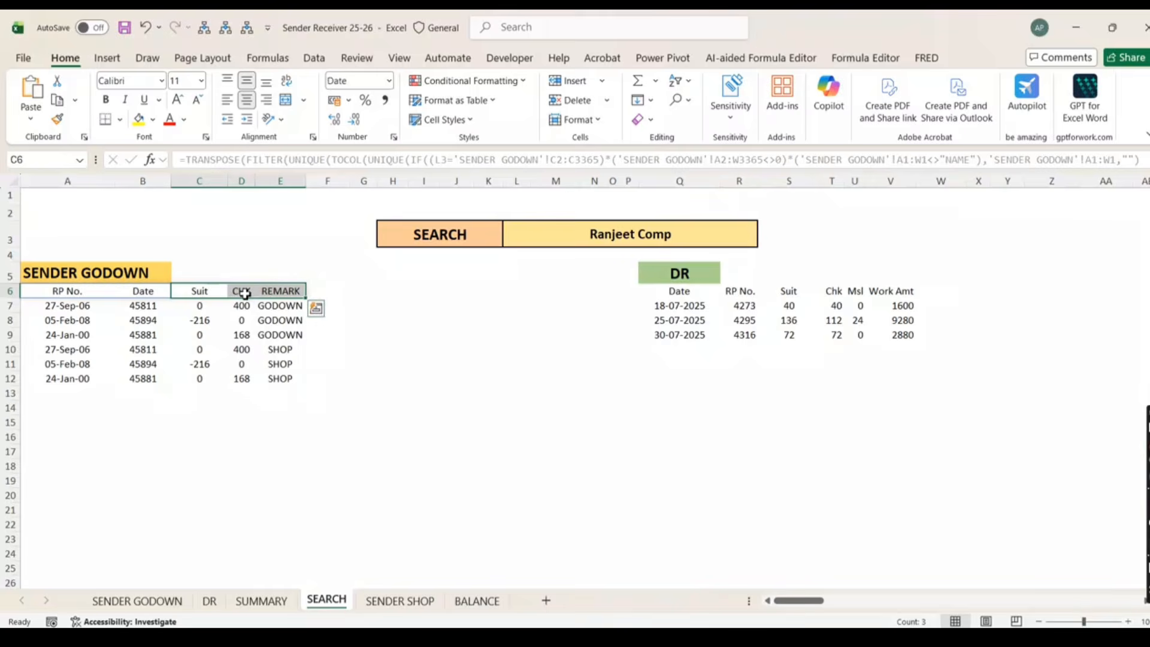
left_click(636, 236)
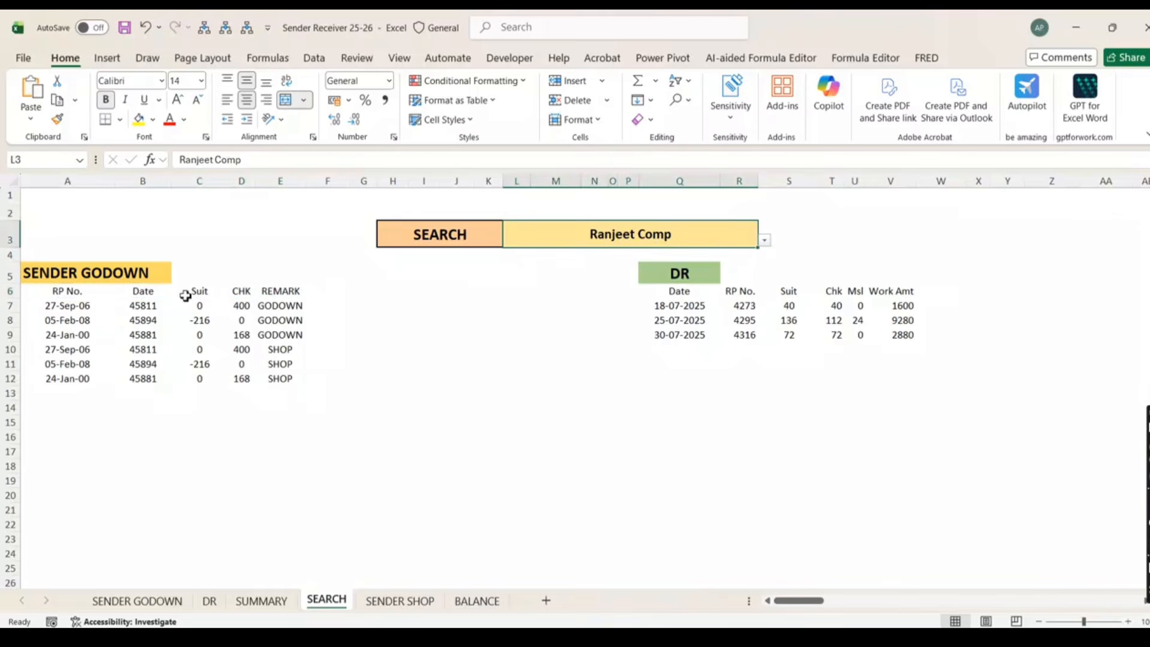
left_click(150, 288)
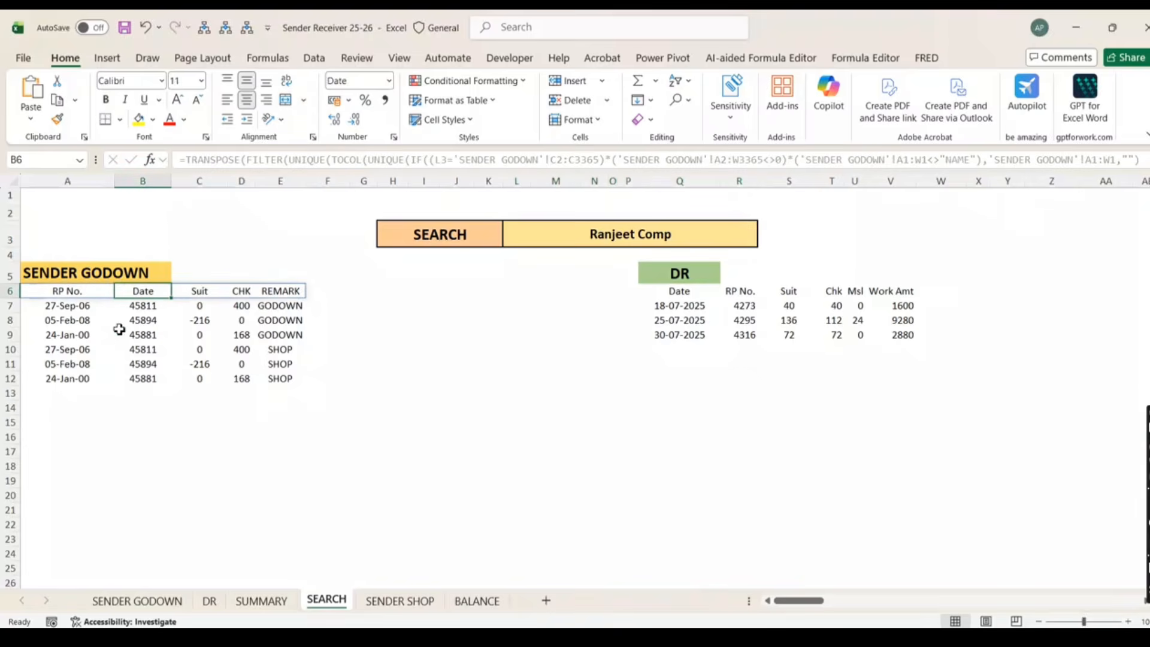
left_click(116, 388)
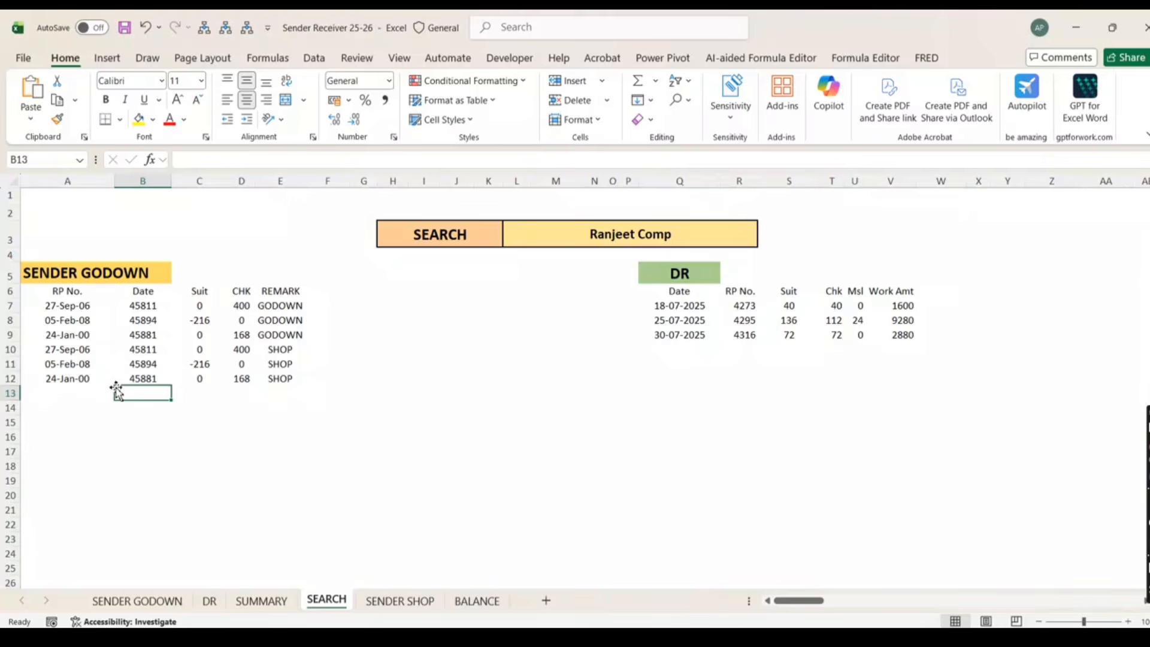
left_click(82, 290)
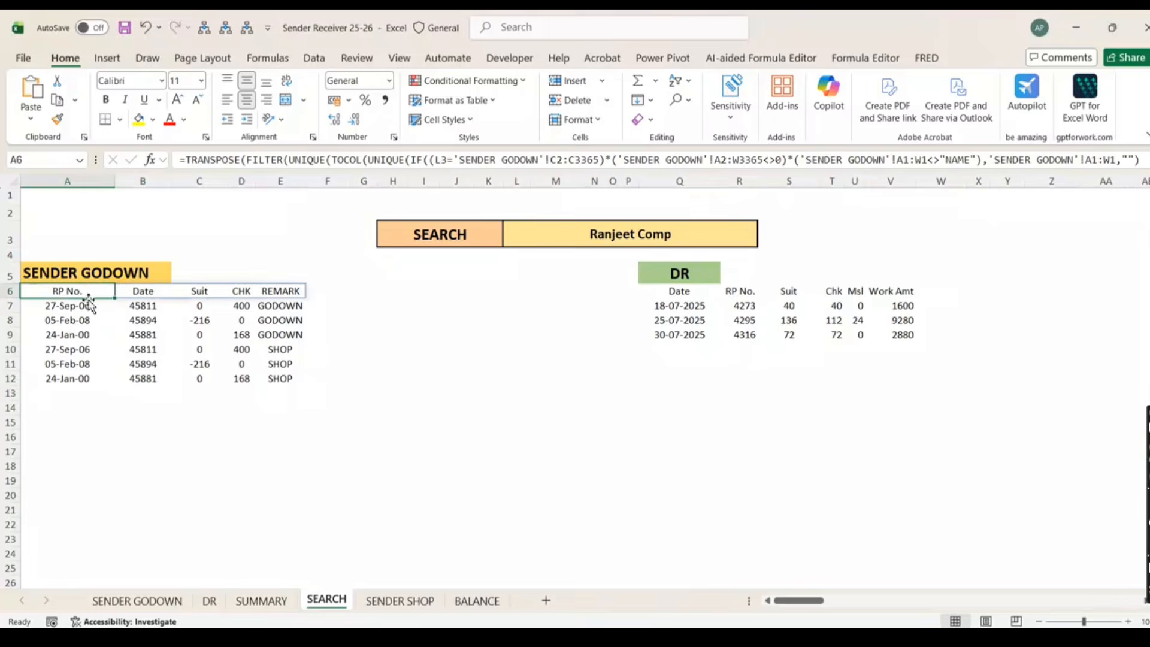
left_click(77, 211)
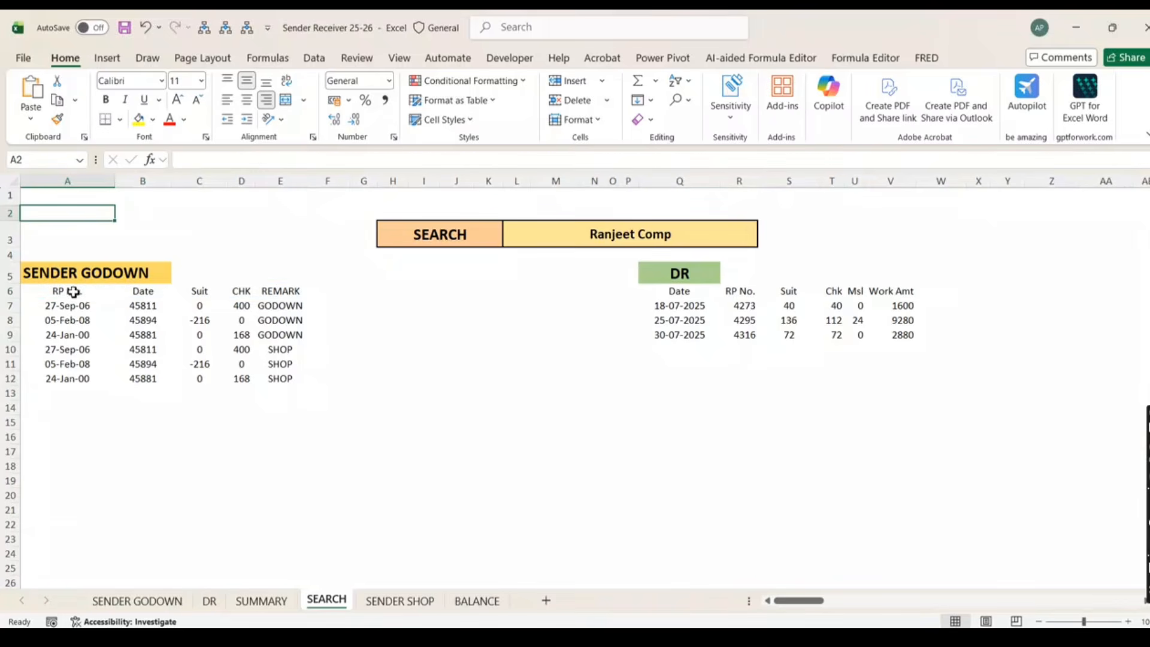
left_click(73, 290)
Type 2, 1, 3, 4, 5 across A2:E2 as the helper row, then select A6
left_click(68, 214)
type("2")
key("Tab")
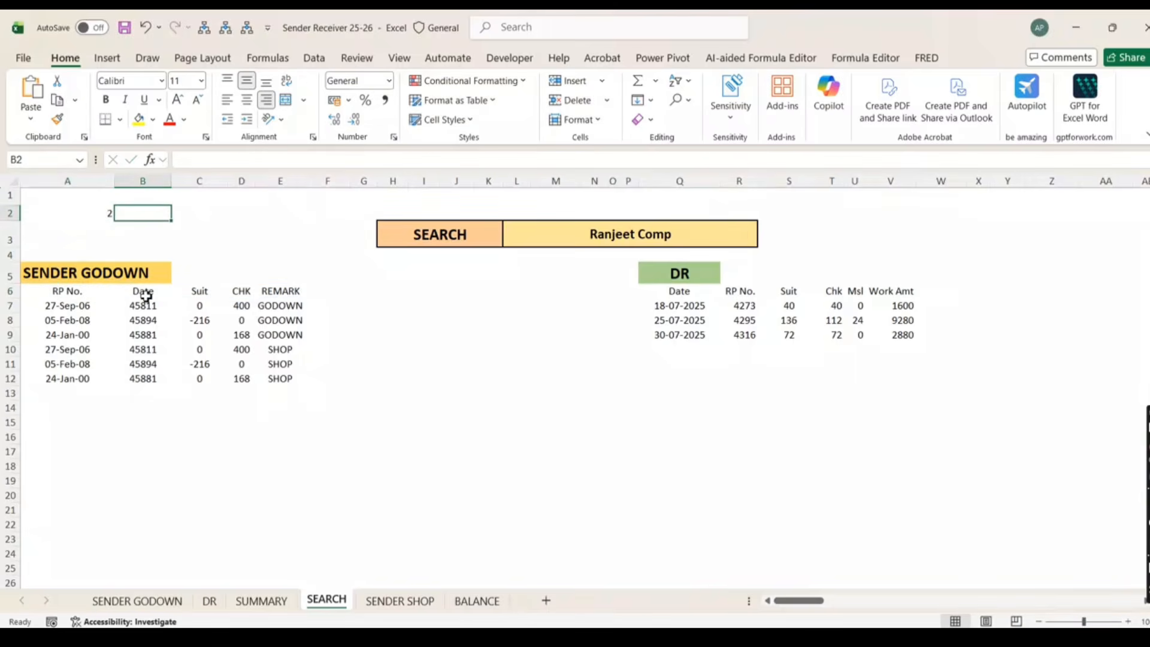
type("1")
key("Tab")
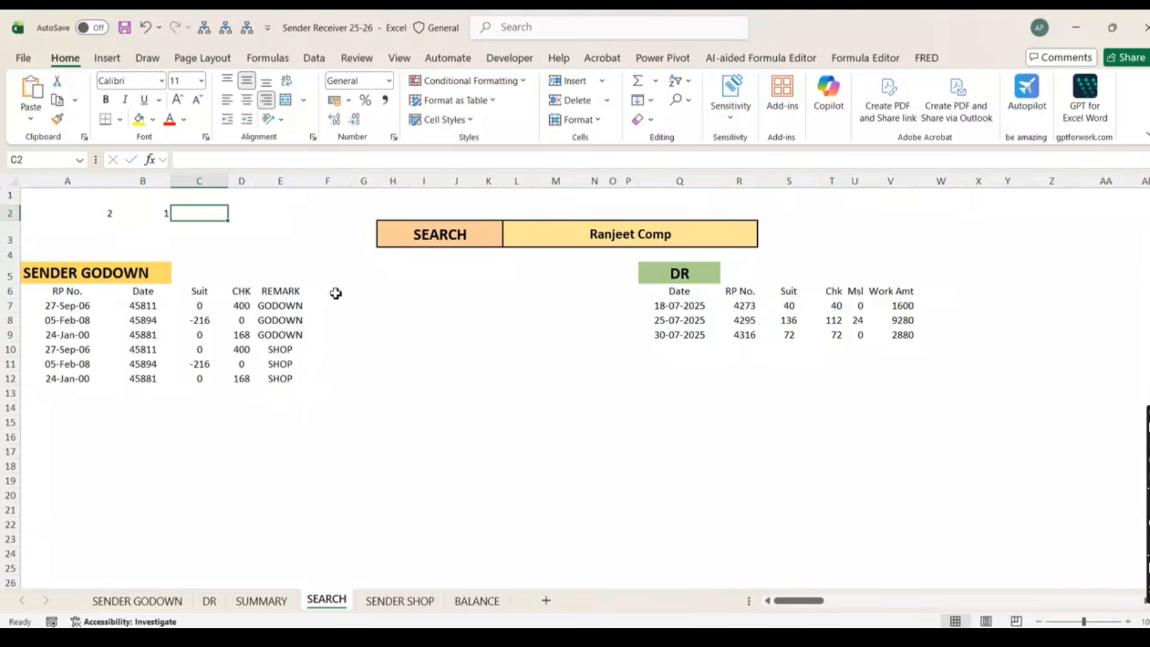
type("3")
key("Tab")
type("4")
key("Tab")
type("5")
key("Tab")
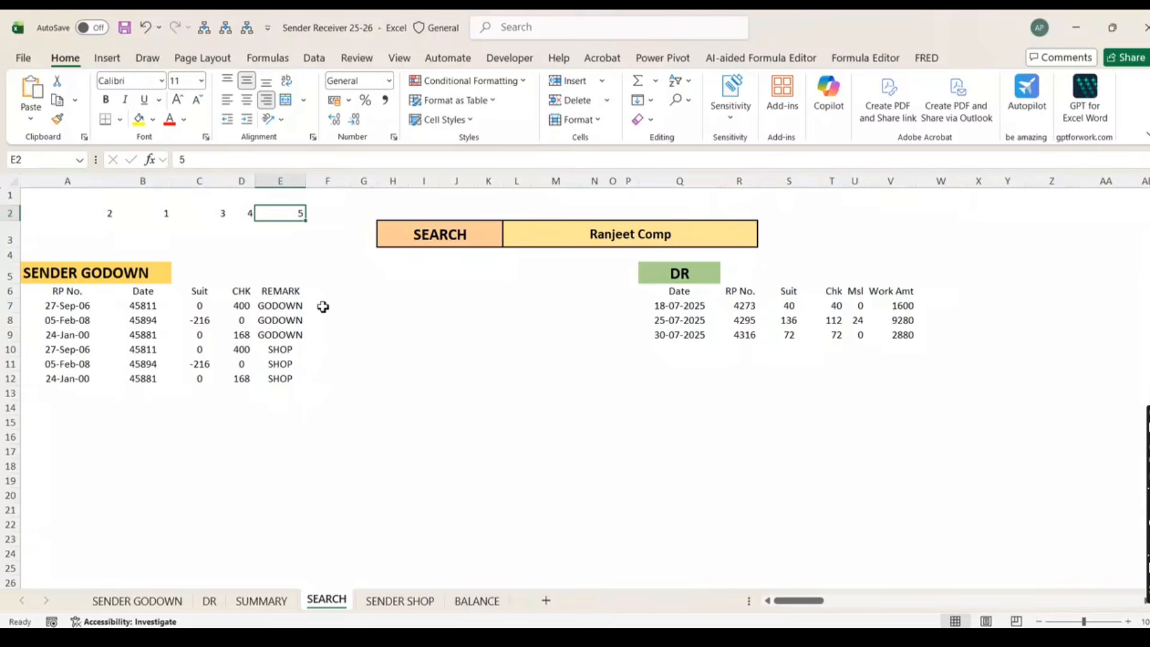
left_click(68, 294)
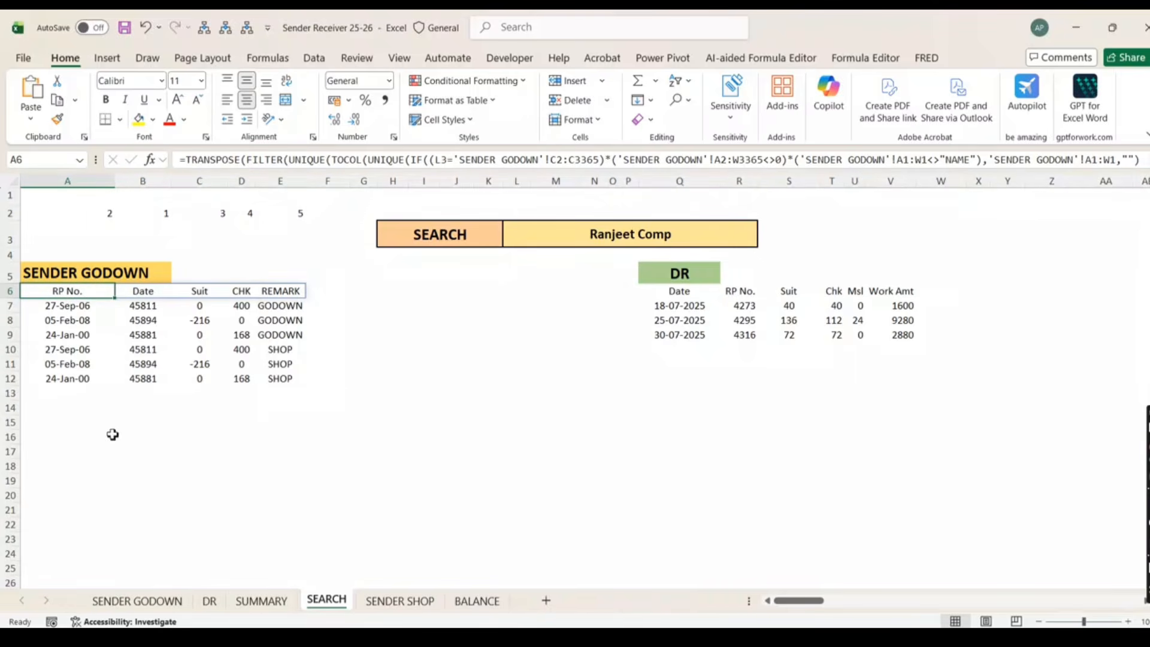
Wrap A6's header formula as =SORTBY(TRANSPOSE(...),A2:E2,1)
left_click(1148, 160)
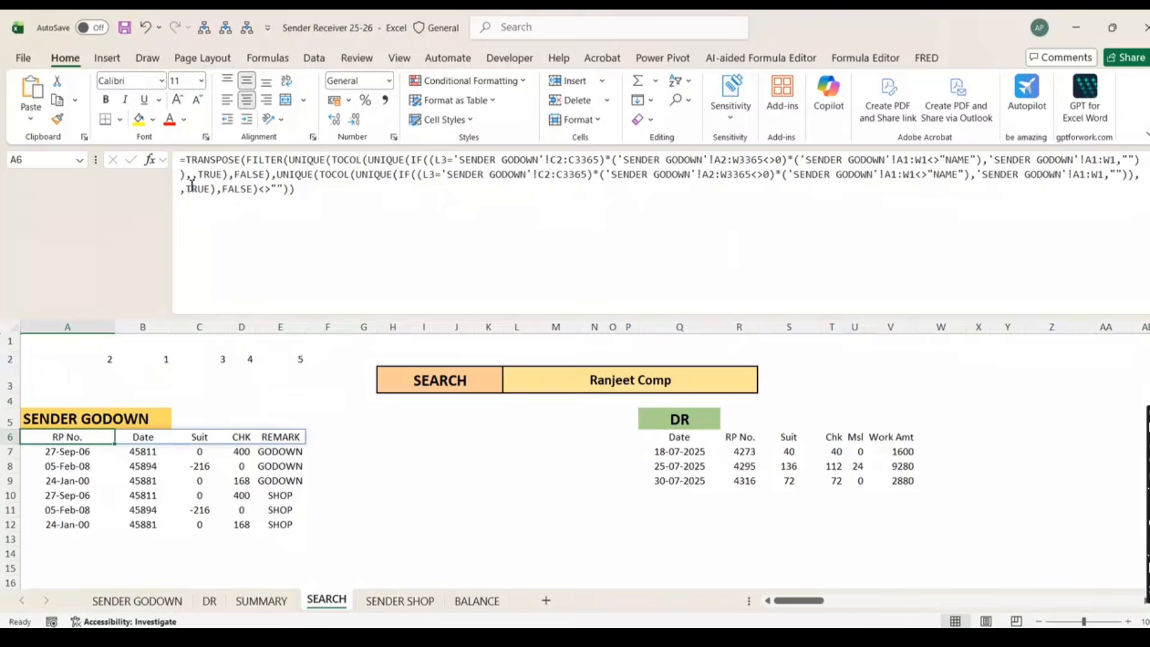
left_click(187, 160)
type("so")
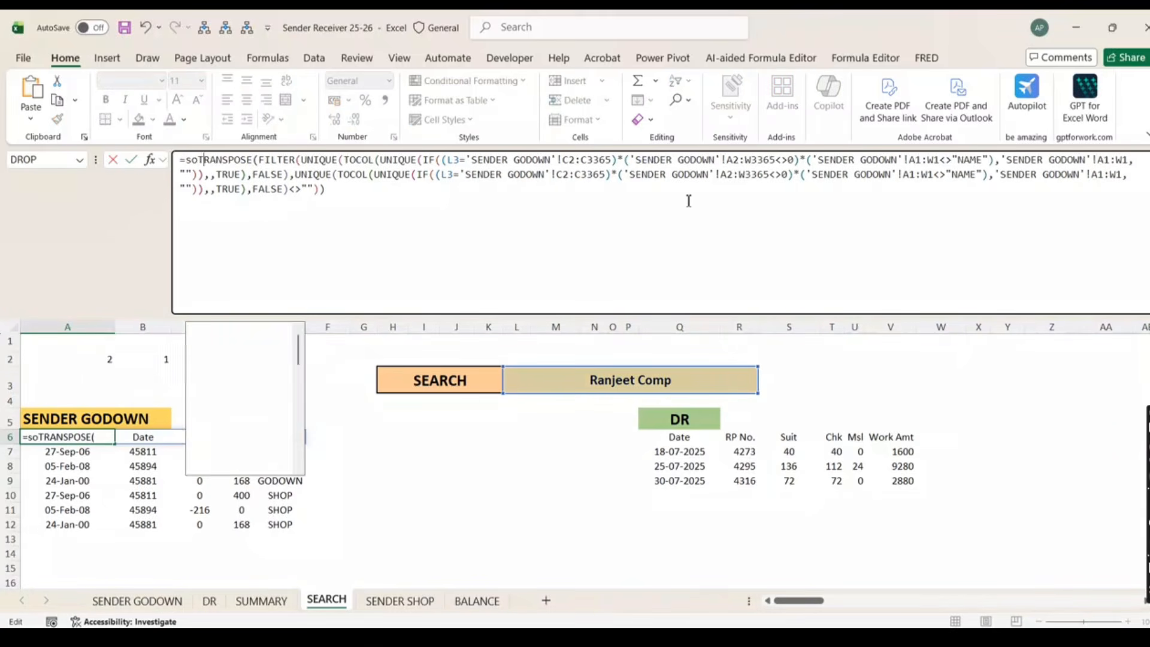
type("rtby(")
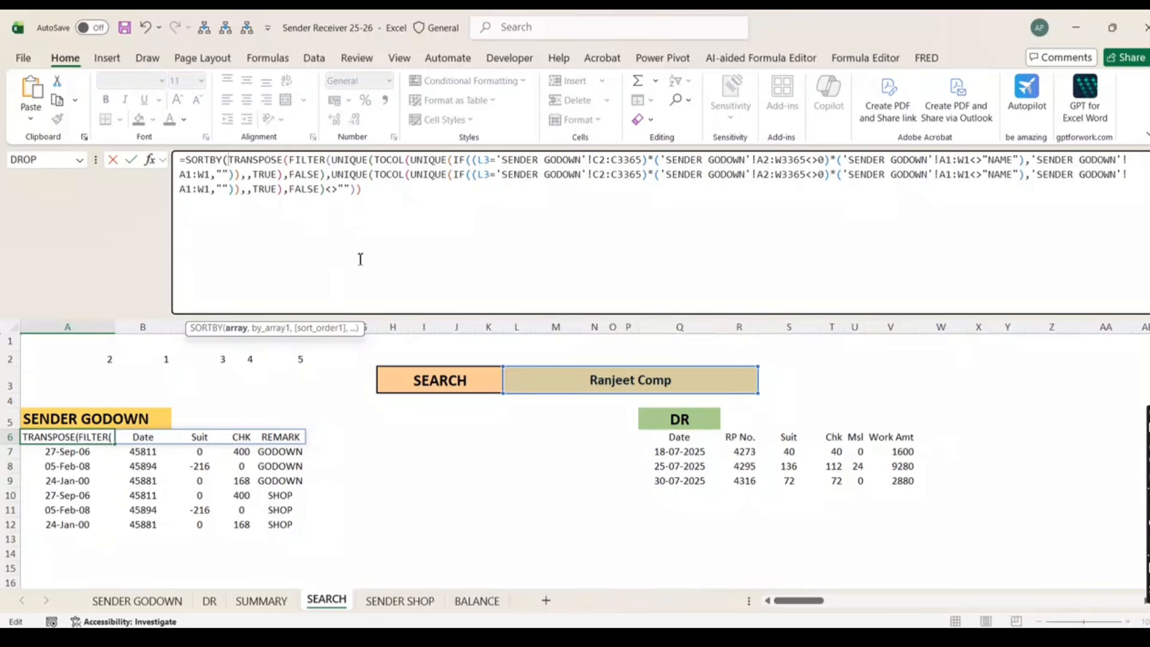
left_click(388, 200)
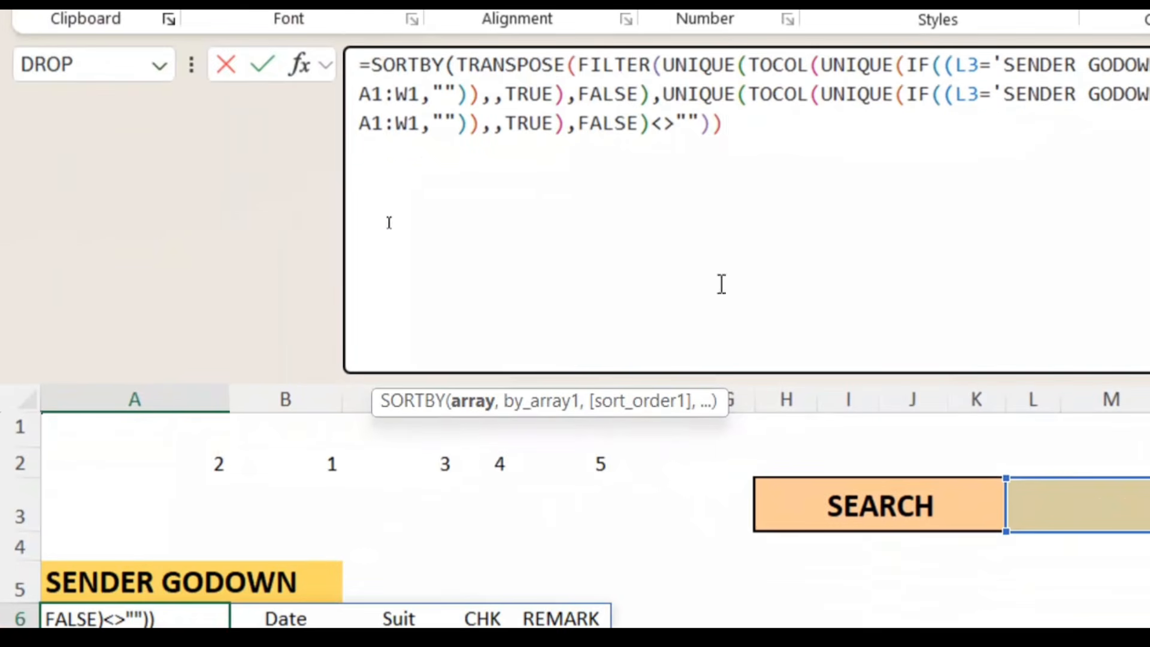
type(",")
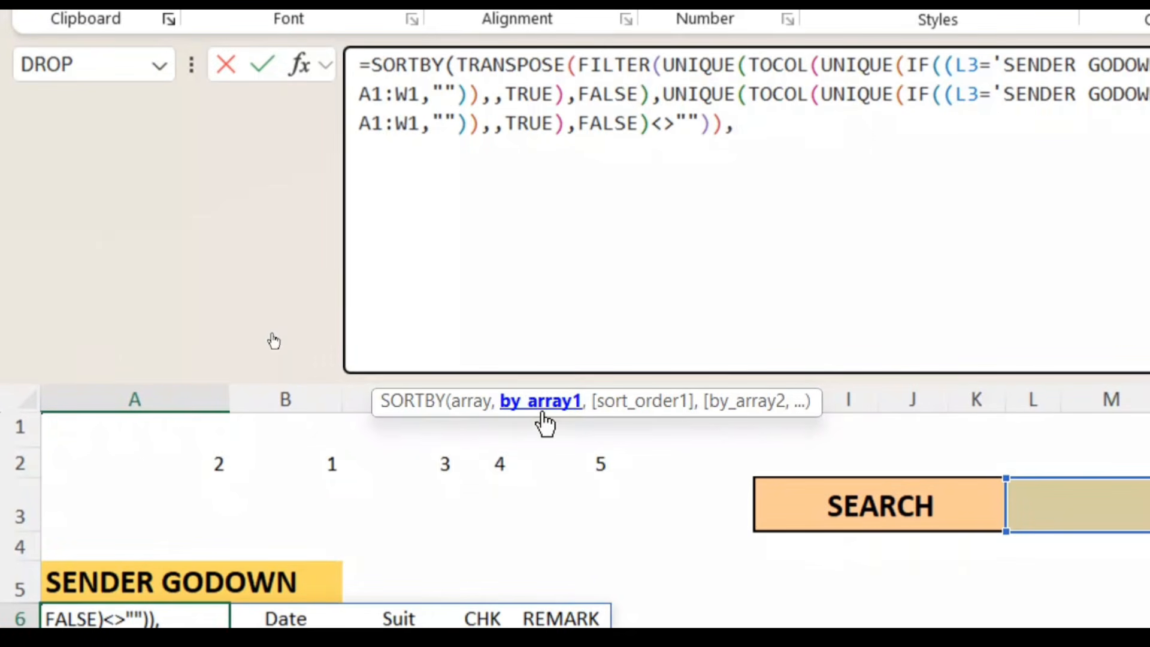
left_click_drag(157, 466, 559, 477)
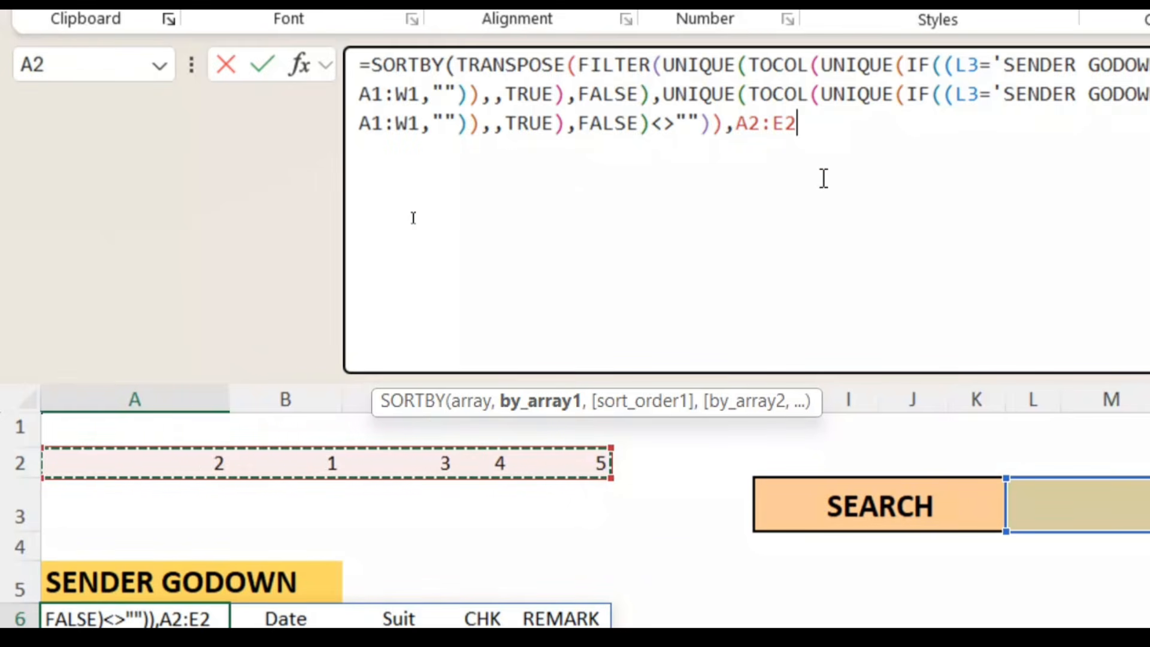
type(",")
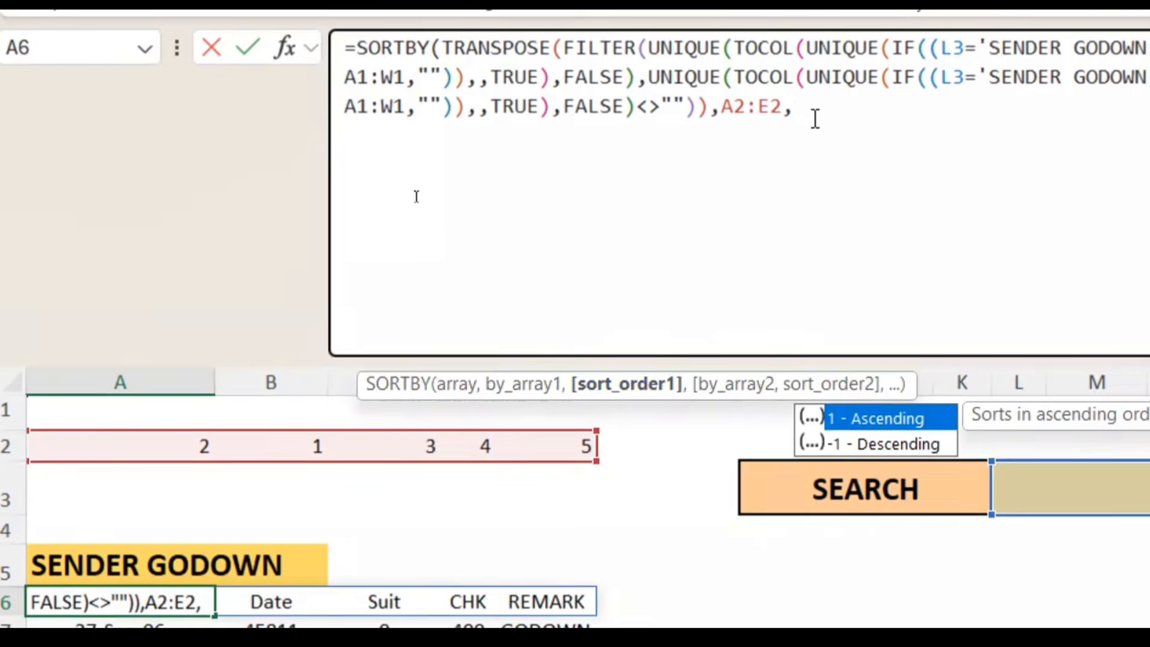
type("1")
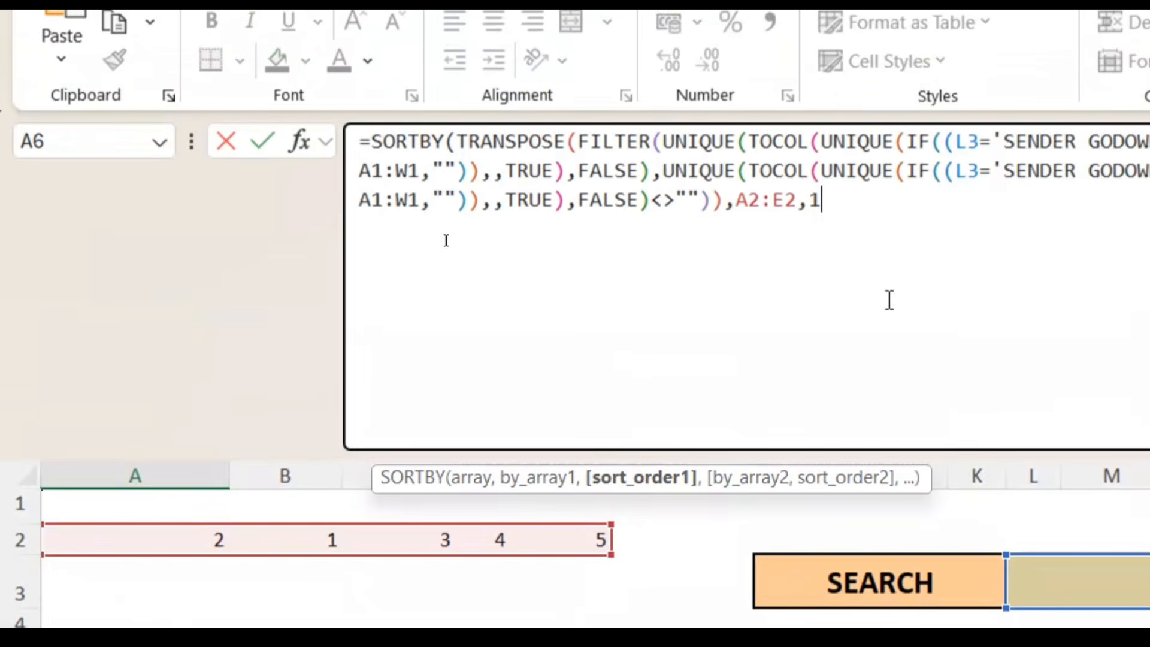
key("Return")
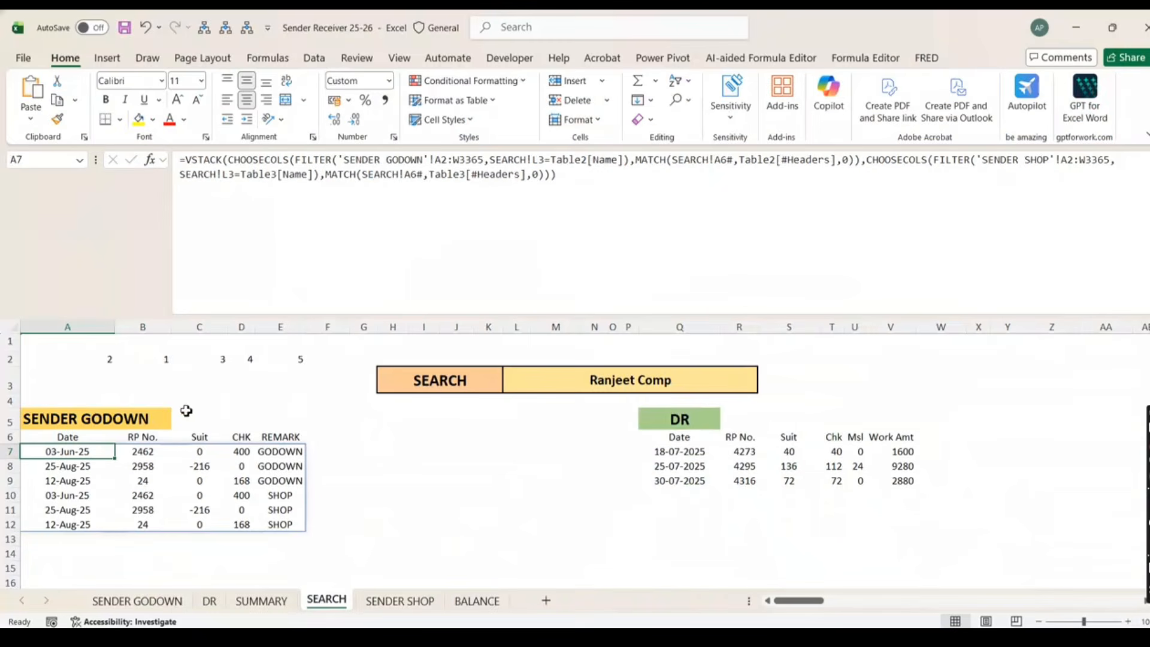
Review the helper row, A6's SORTBY formula and the reordered Date and RP No. columns
left_click(105, 361)
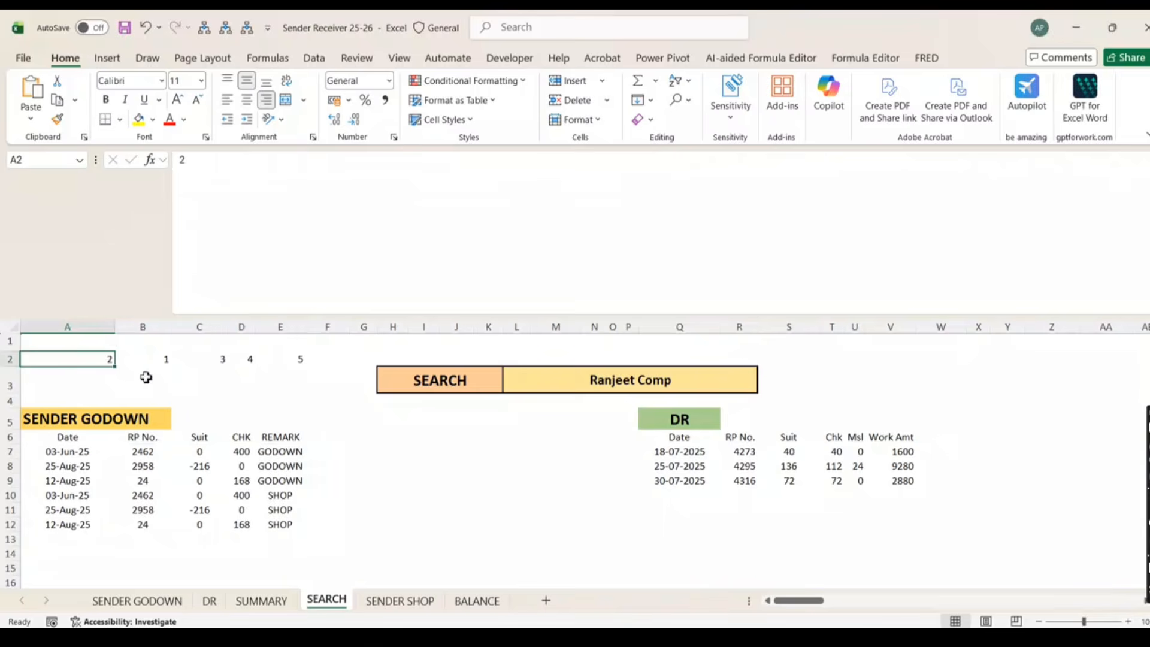
left_click(79, 440)
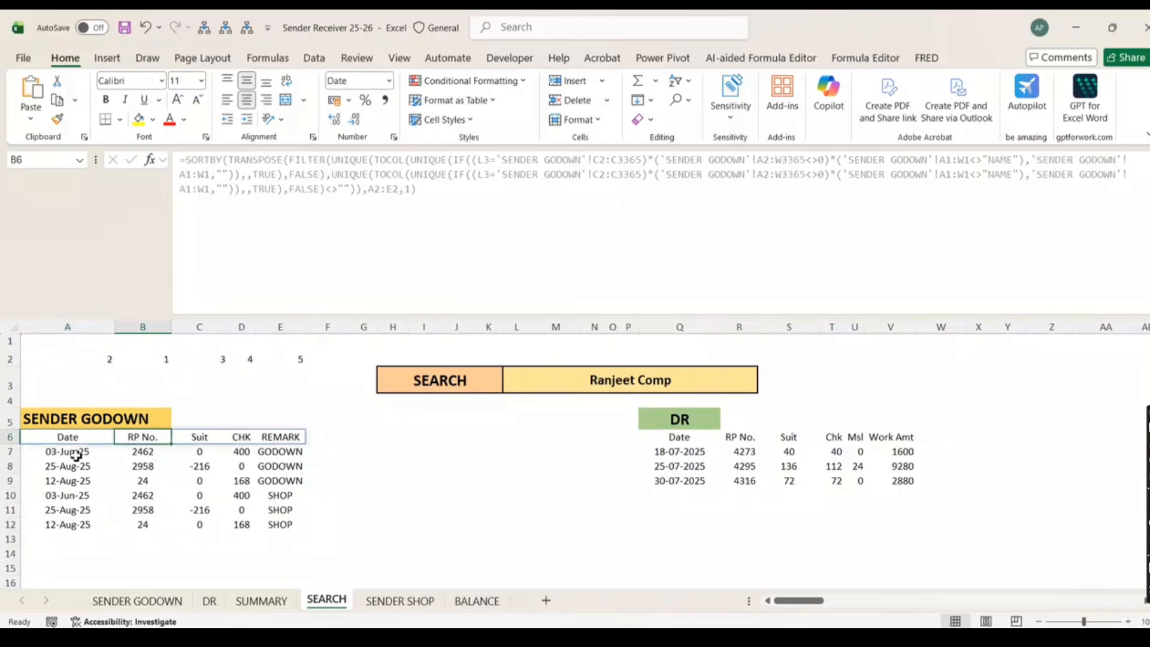
left_click_drag(75, 454, 76, 524)
left_click_drag(142, 453, 143, 522)
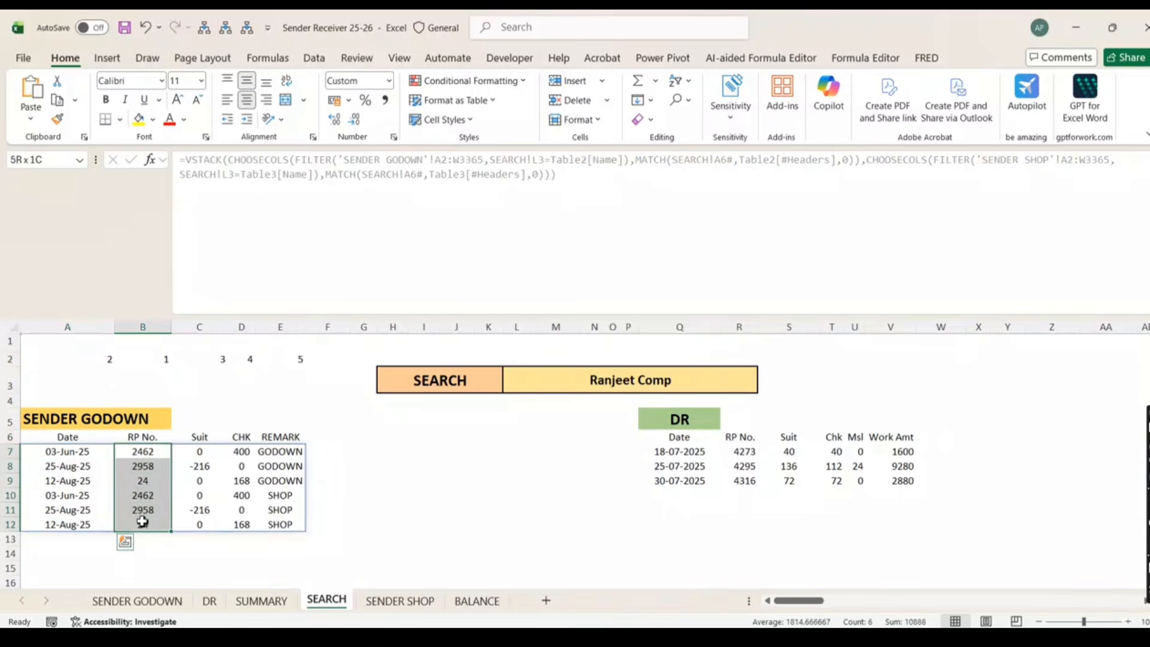
left_click(84, 439)
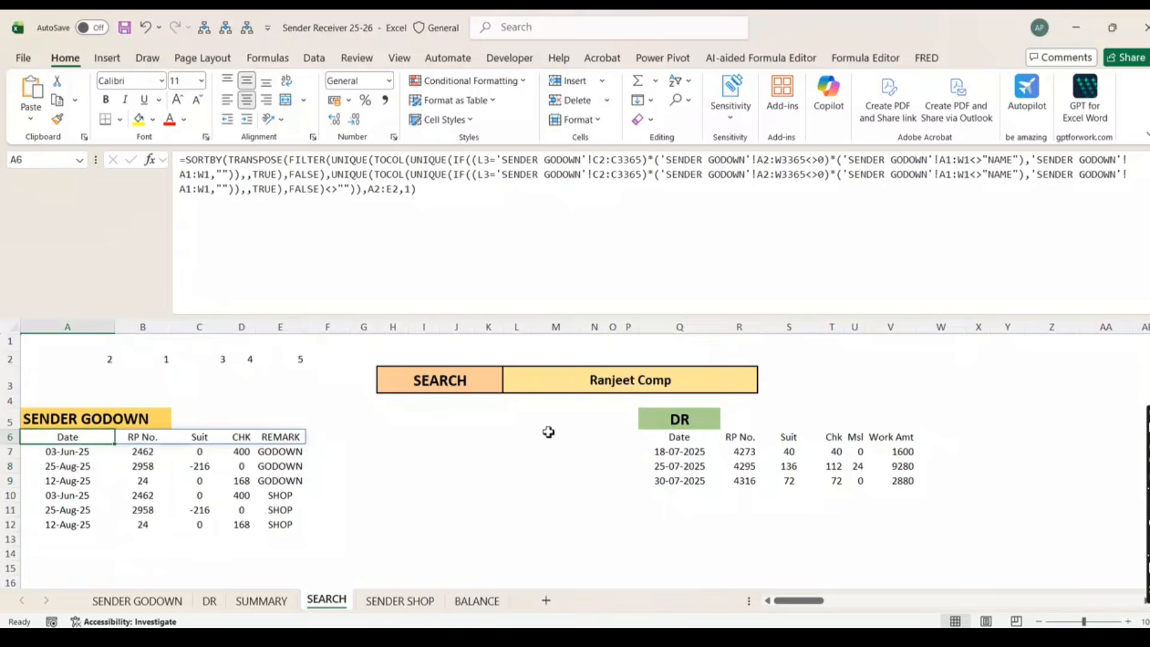
left_click_drag(107, 358, 283, 364)
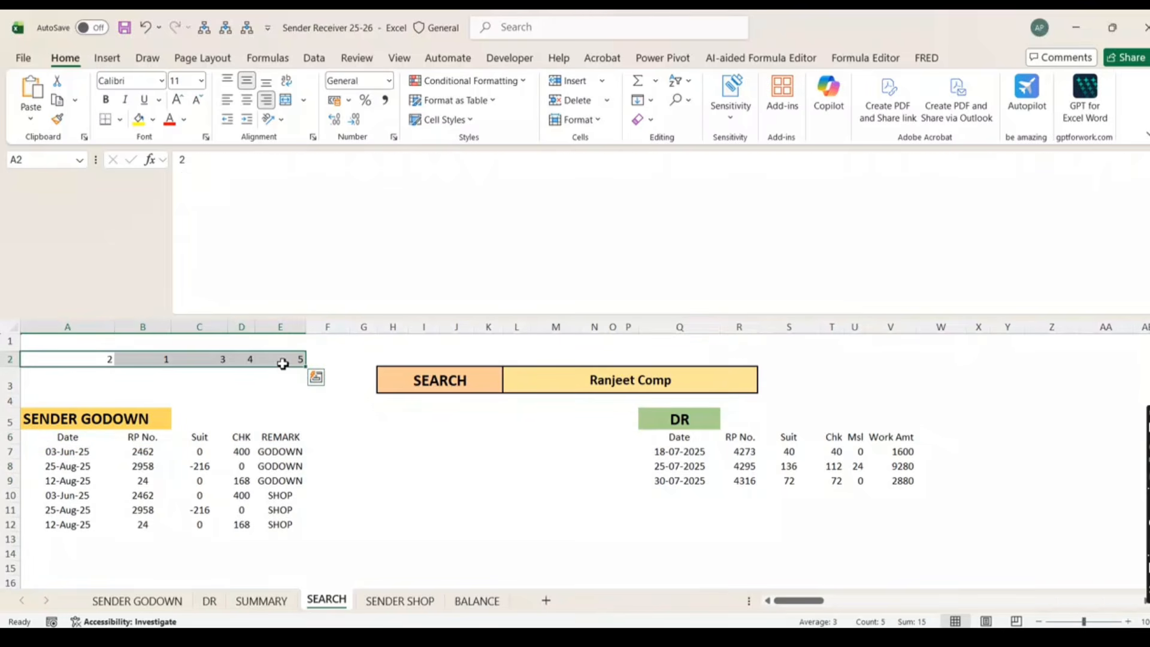
left_click(102, 381)
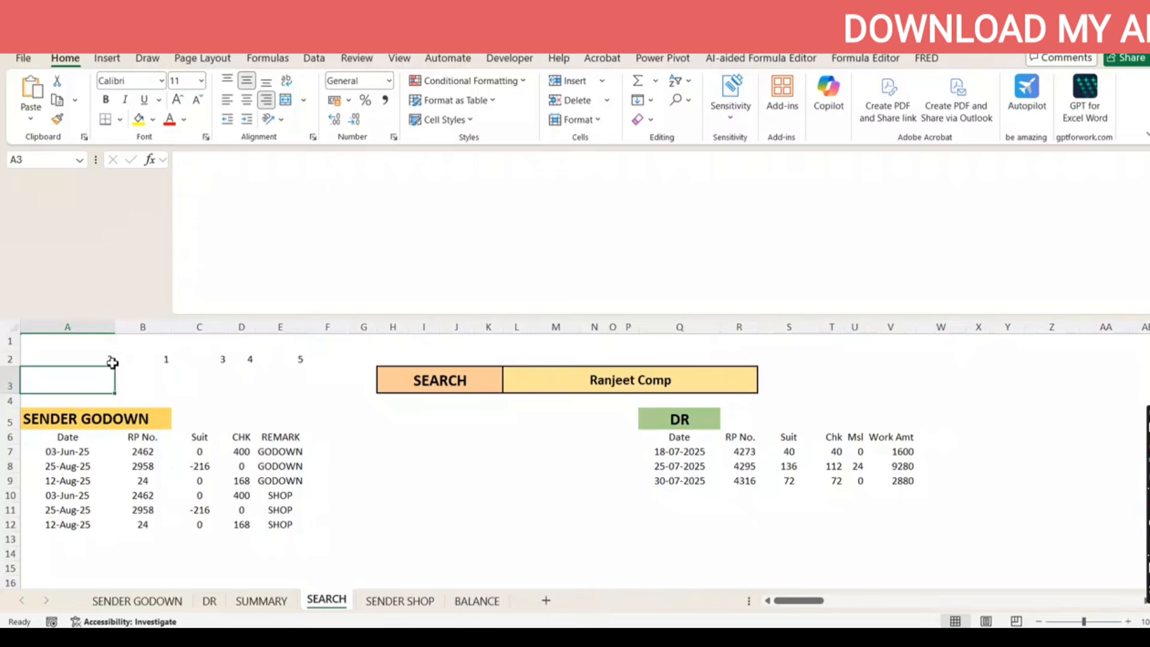
left_click(1146, 160)
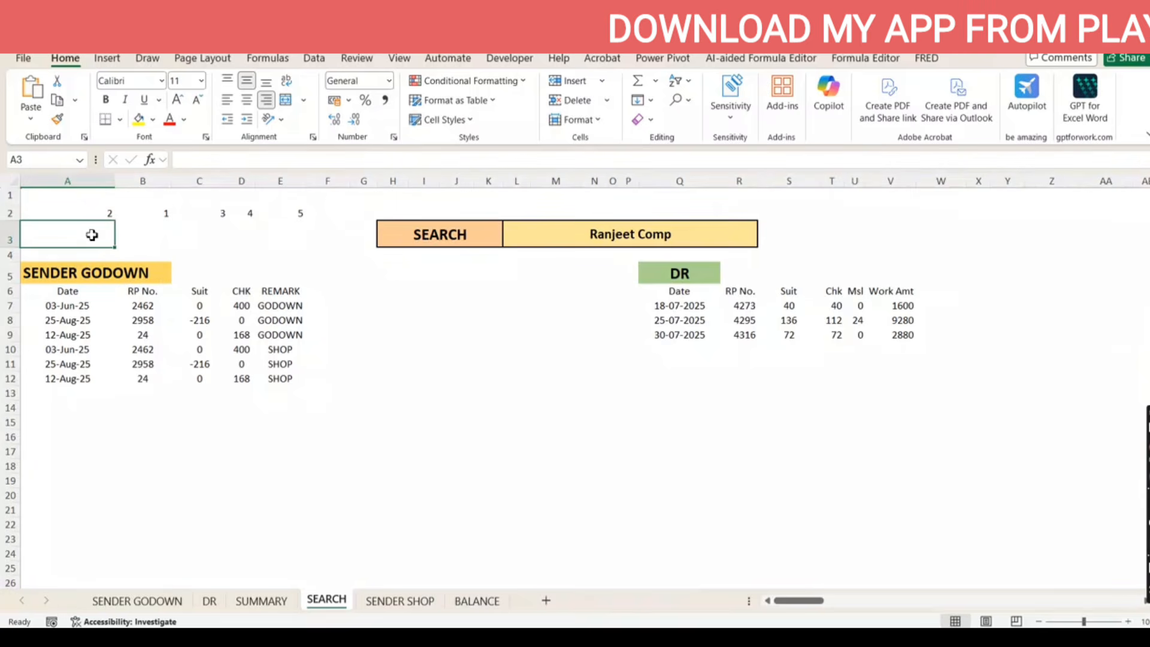
Clear A2:E2 and undo until A6 holds only the original TRANSPOSE formula
left_click_drag(108, 214, 284, 214)
key("ctrl+c")
key("Delete")
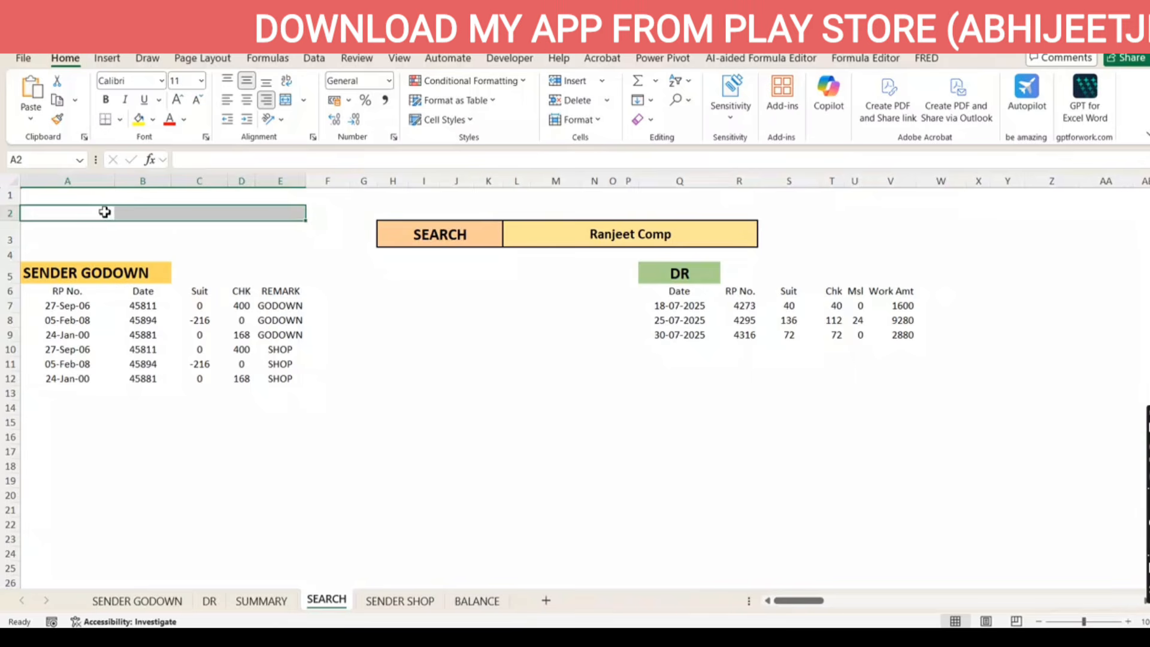
key("ctrl+v")
left_click_drag(102, 213, 288, 217)
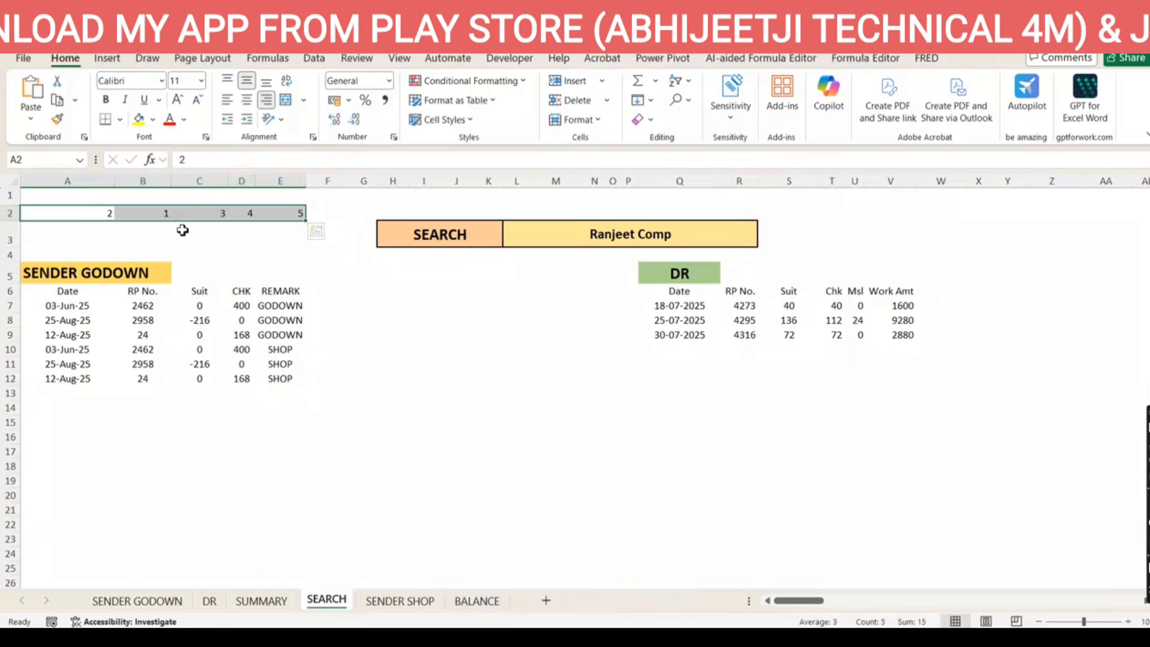
key("Delete")
left_click(92, 215)
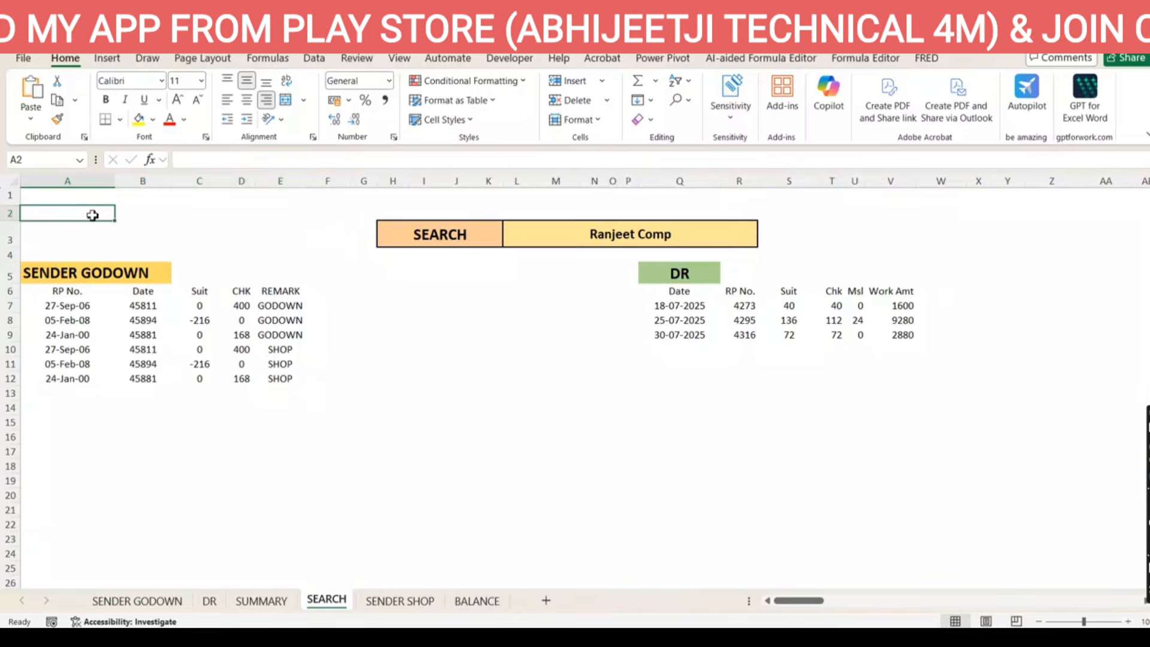
left_click(78, 291)
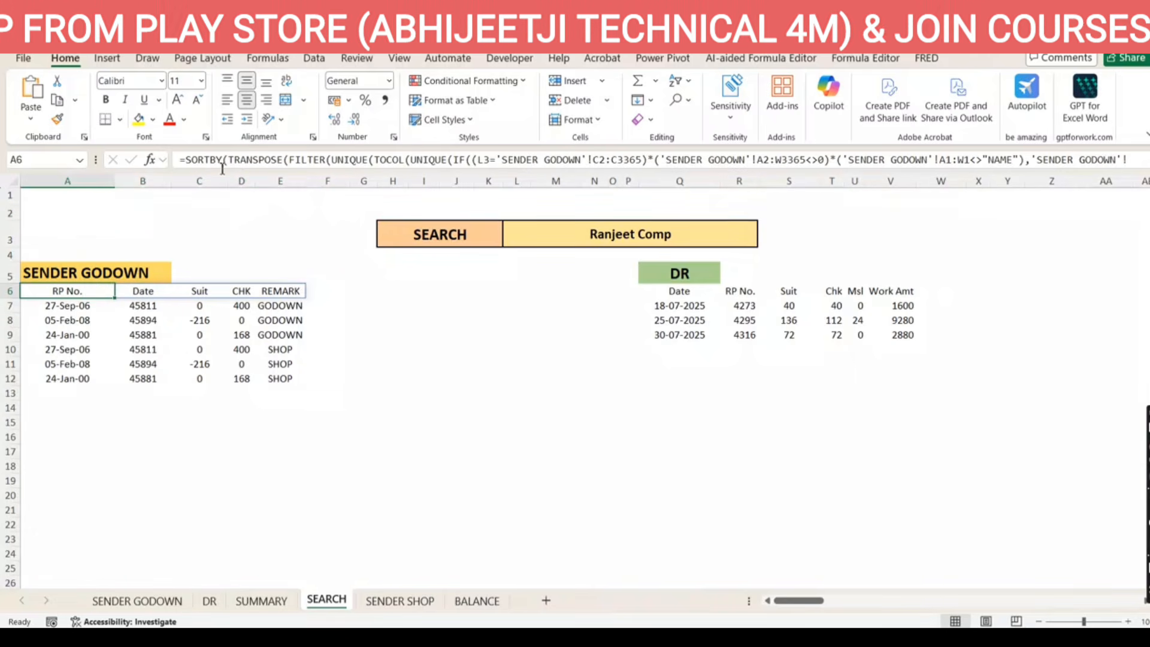
key("ctrl+z")
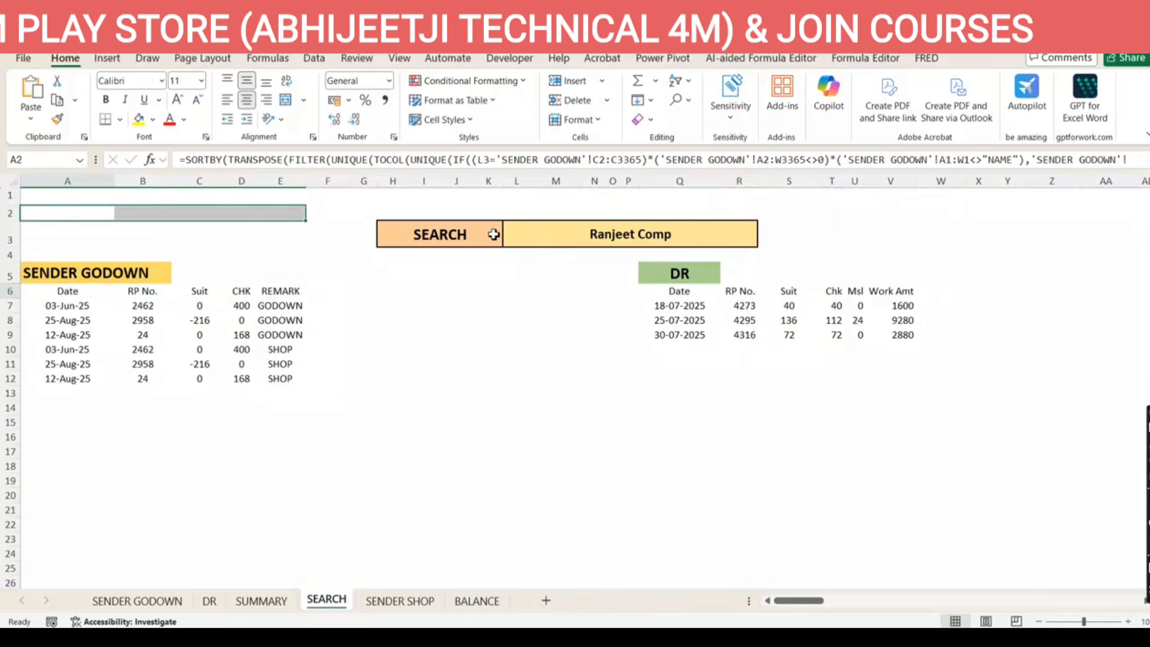
key("ctrl+z")
key("ctrl+z")
key("ctrl+z")
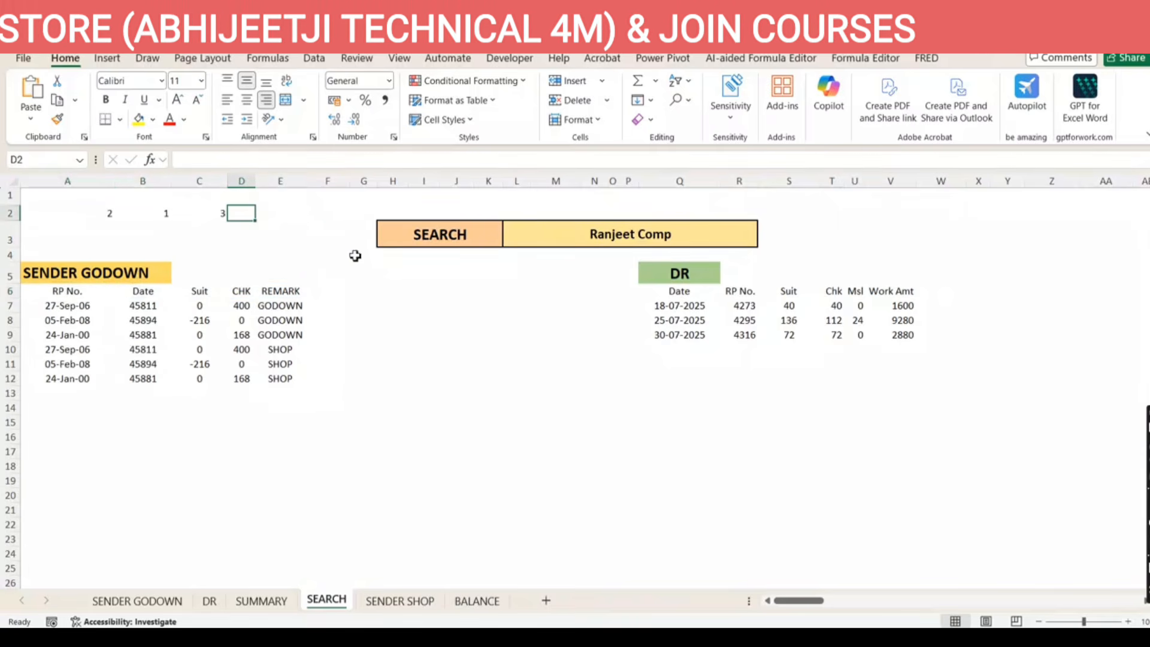
key("ctrl+z")
key("ctrl+z")
key("ctrl+z")
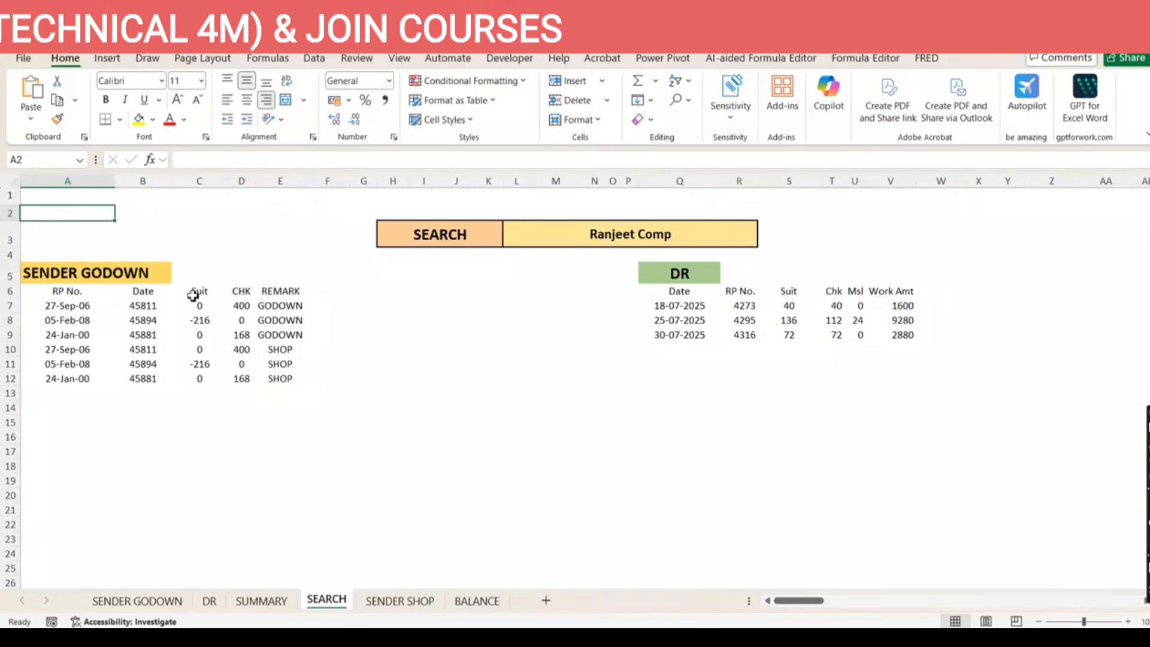
left_click(78, 291)
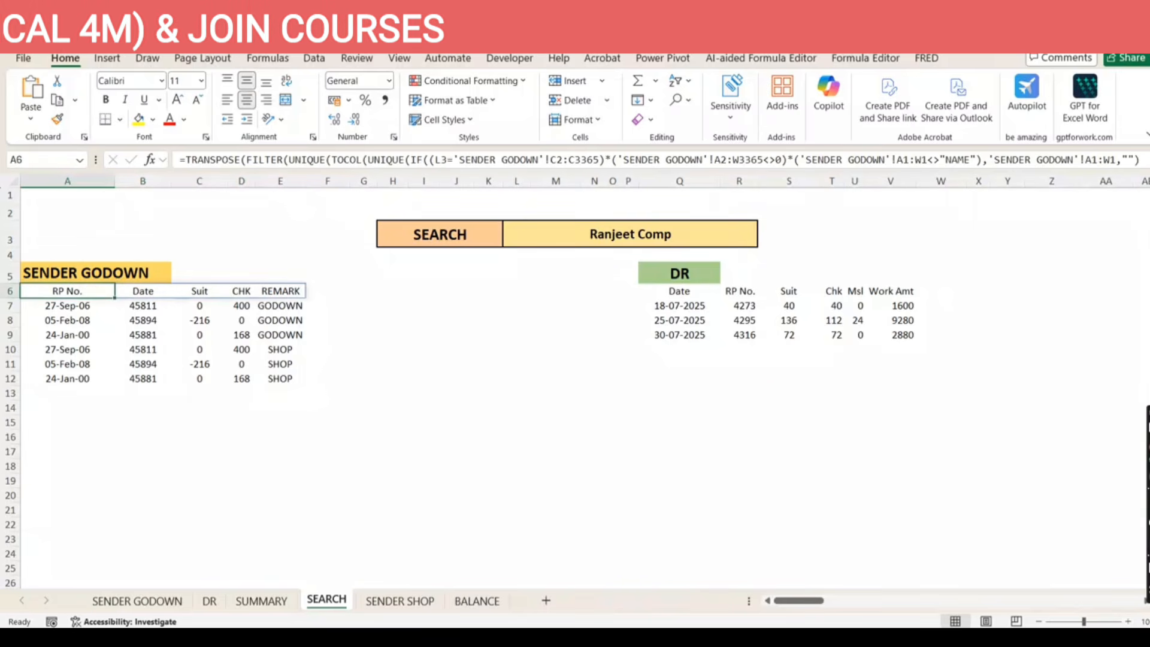
Paste A6's TRANSPOSE/FILTER header formula into A2 so it spills RP No. through REMARK
left_click(879, 159)
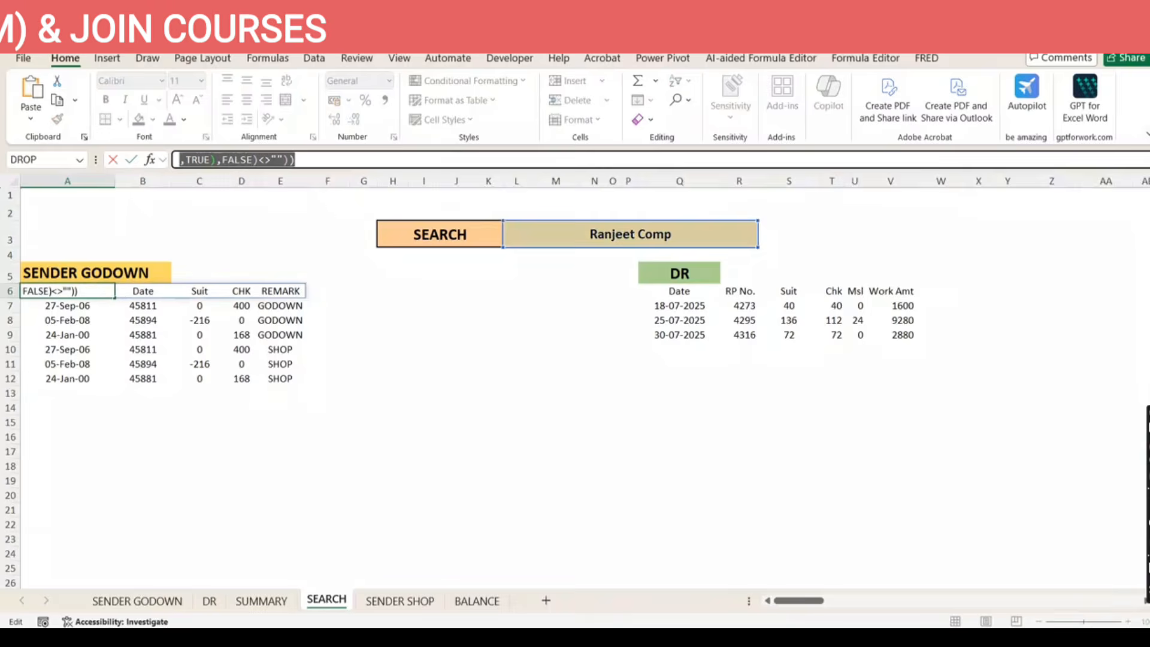
key("ctrl+shift+u")
left_click(338, 175)
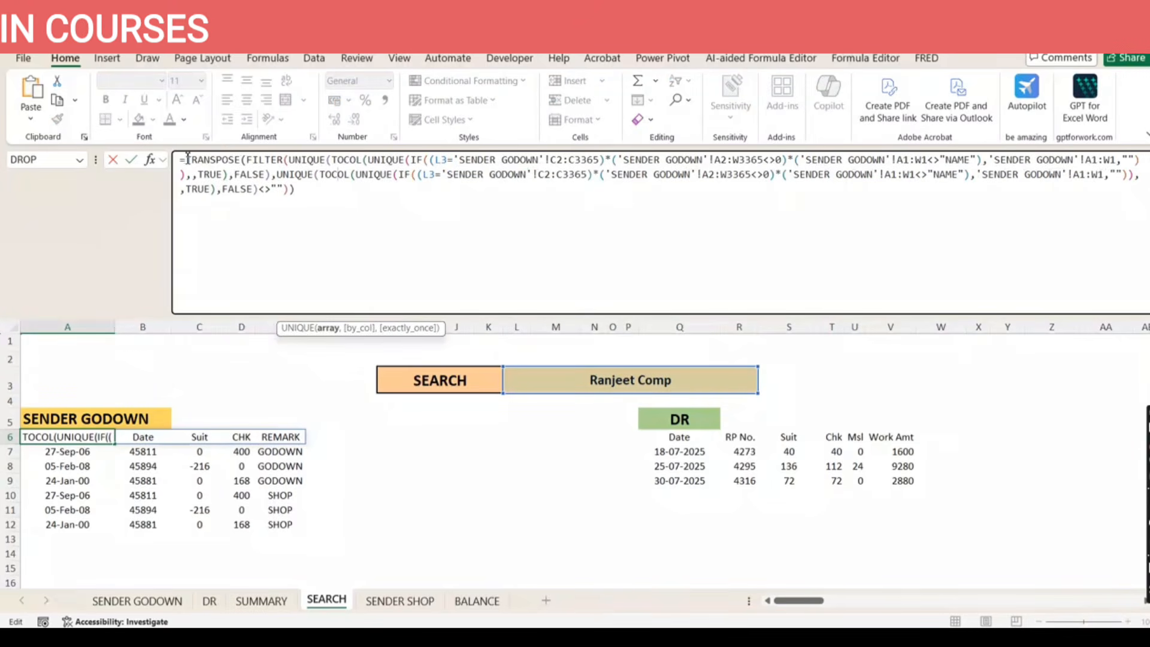
left_click_drag(188, 159, 351, 206)
key("Escape")
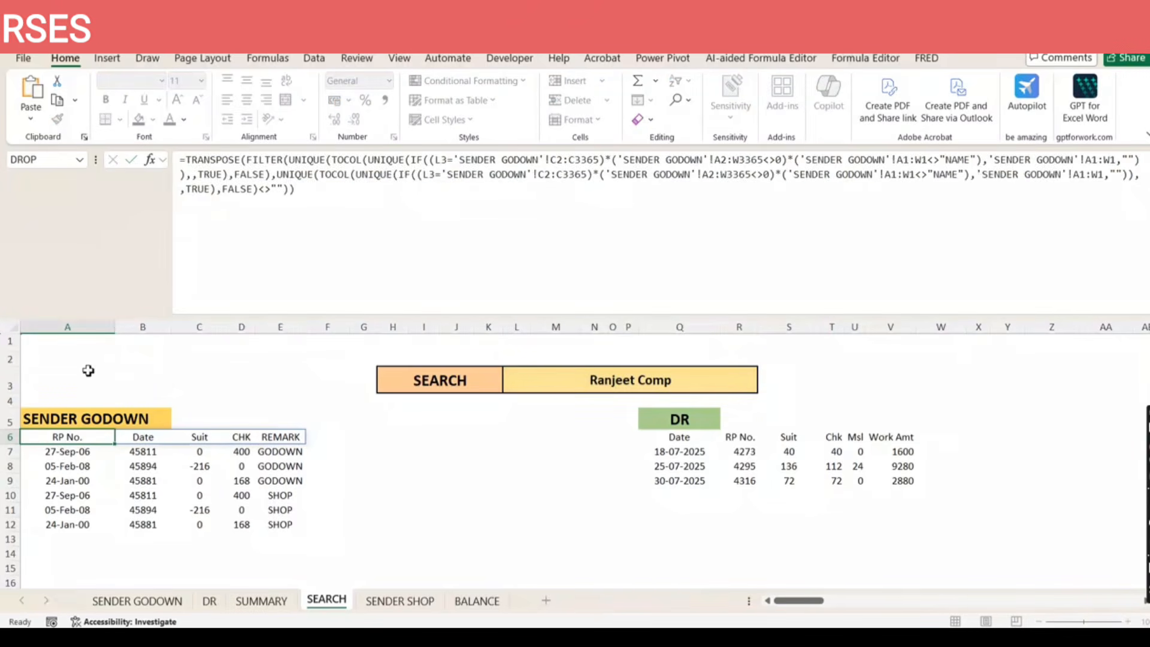
left_click(99, 362)
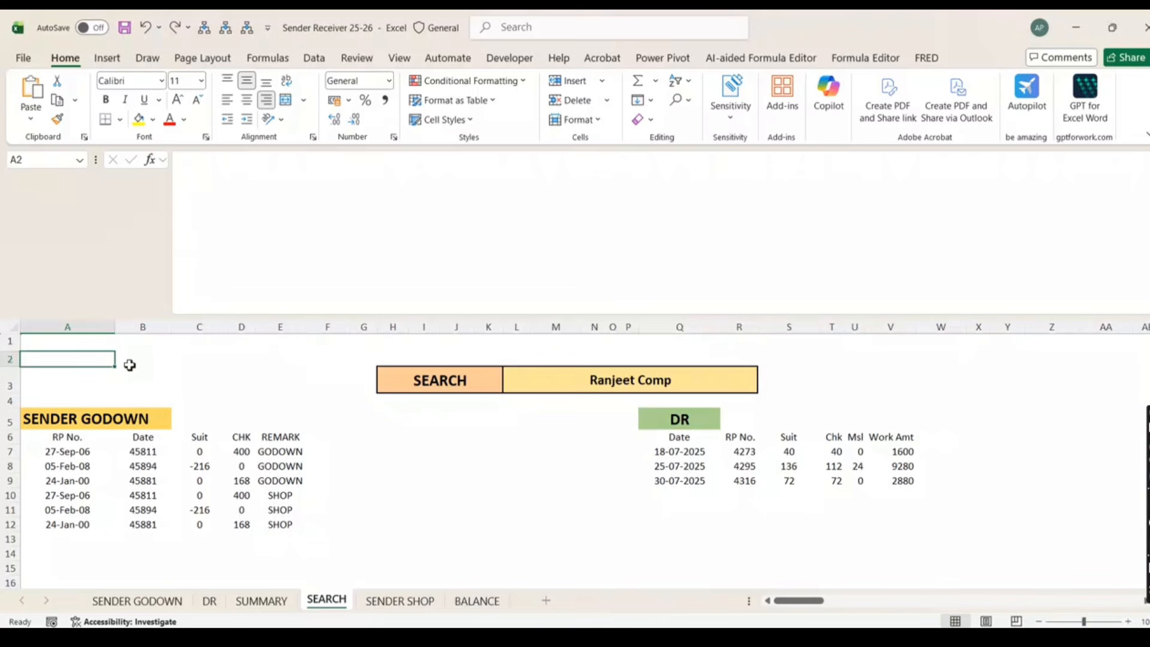
type("=TRANSPOSE(FILTER(UNIQUE(TOCOL(UNIQUE(IF((L3='SENDER GODOWN'!C2:C3365)*('SENDER GODOWN'!A2:W3365<>0)*('SENDER GODOWN'!A1:W1<>\"NAME\"),'SENDER GODOWN'!A1:W1,\"\")),,TRUE),FALSE),UNIQUE(TOCOL(UNIQUE(IF((L3='SENDER GODOWN'!C2:C3365)*('SENDER GODOWN'!A2:W3365<>0)*('SENDER GODOWN'!A1:W1<>\"NAME\"),'SENDER GODOWN'!A1:W1,\"\")),,TRUE),FALSE)<>\"\"))")
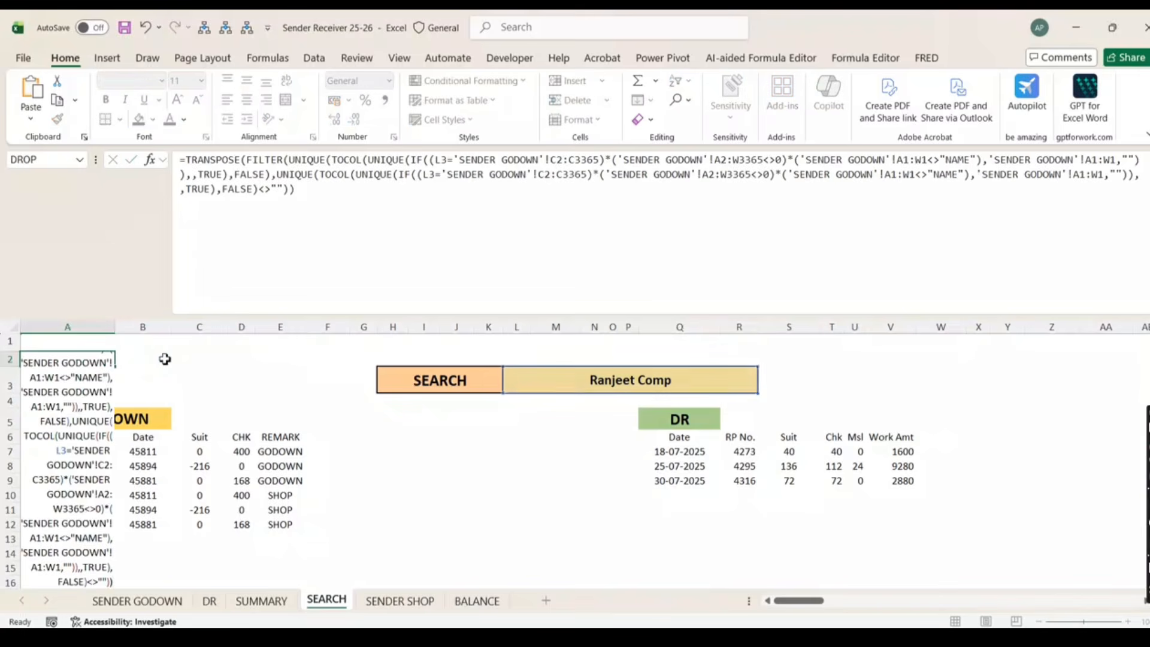
key("ctrl+Return")
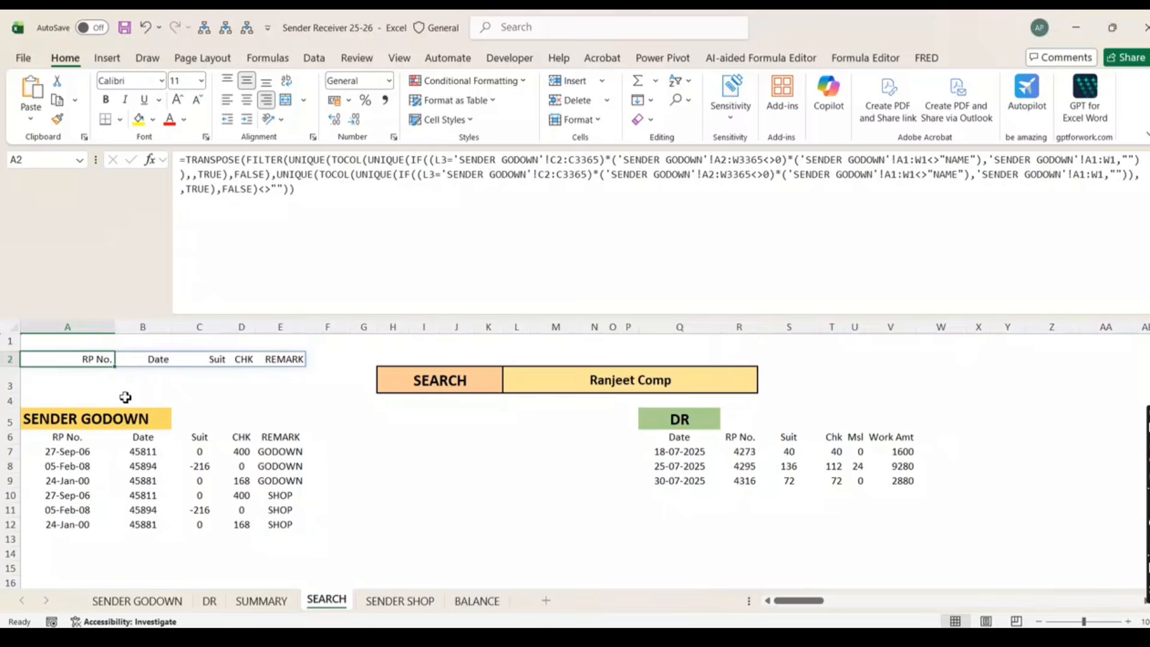
Wrap A2's header formula in TAKE(...,1,2) to keep only RP No. and Date
left_click(188, 160)
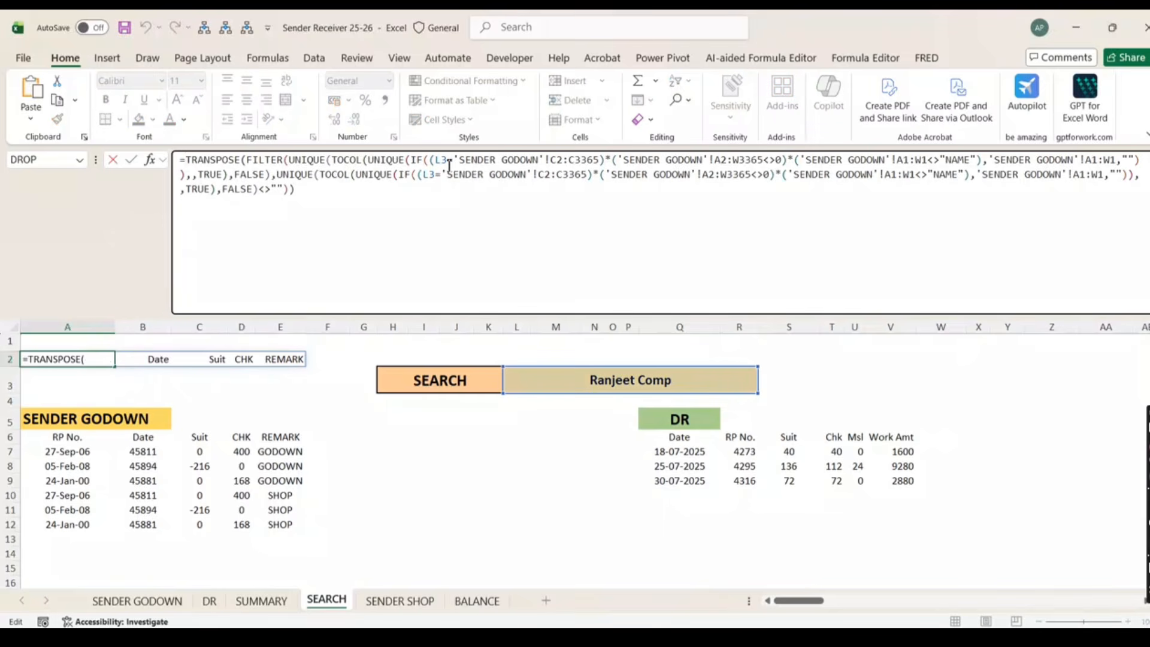
type("take")
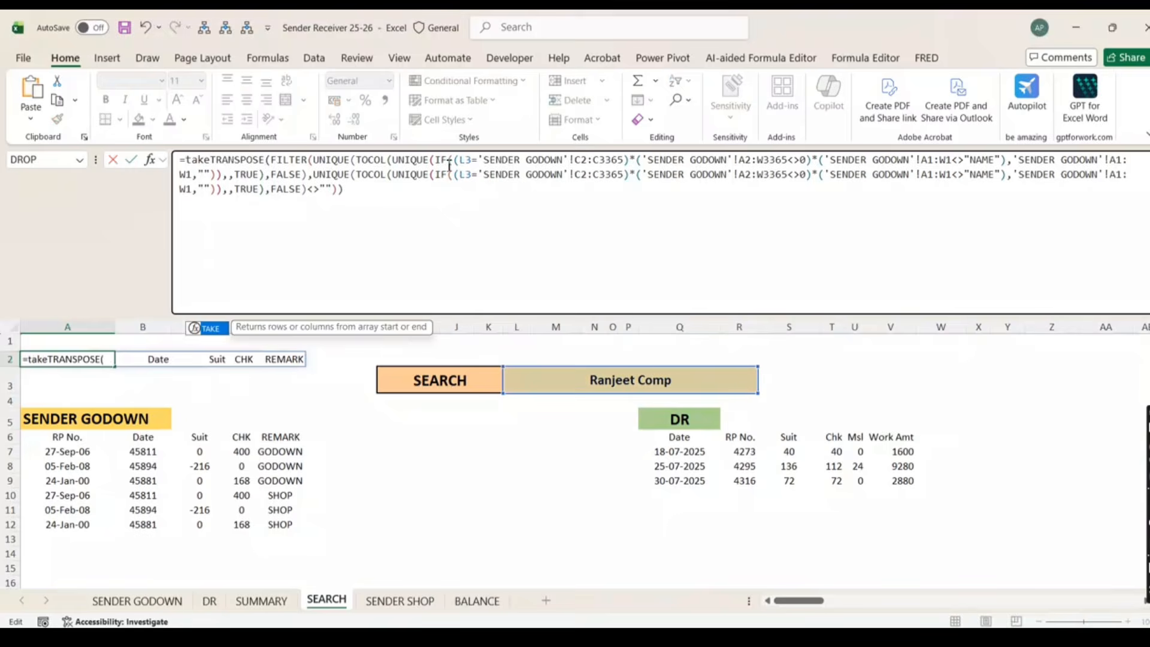
key("Tab")
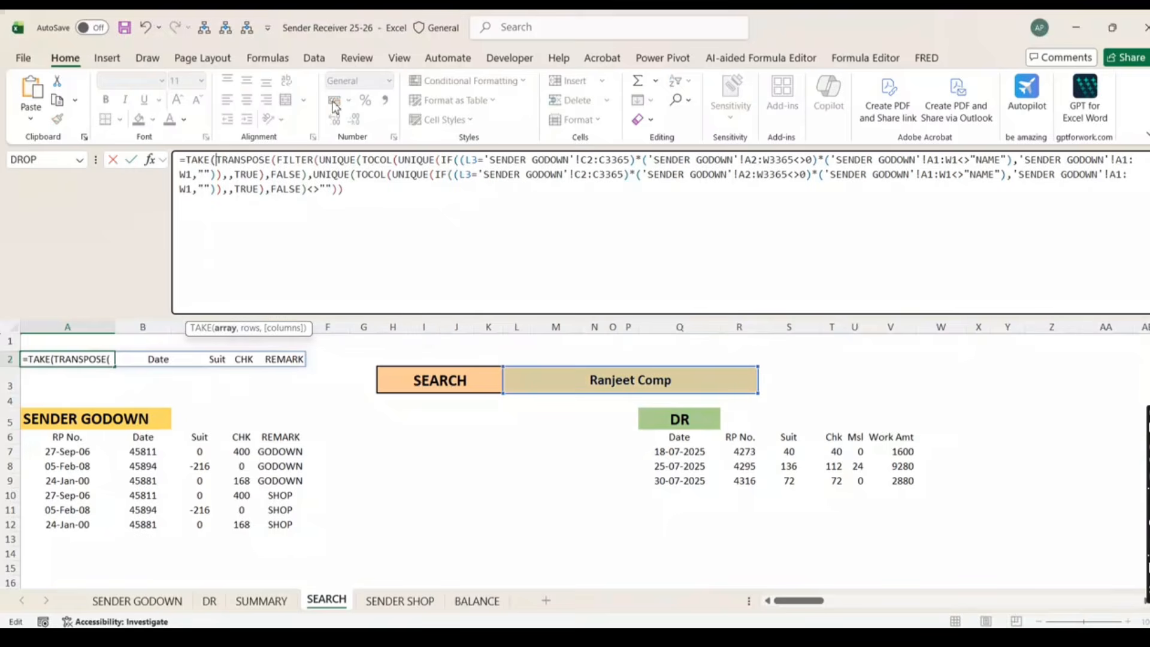
left_click(354, 201)
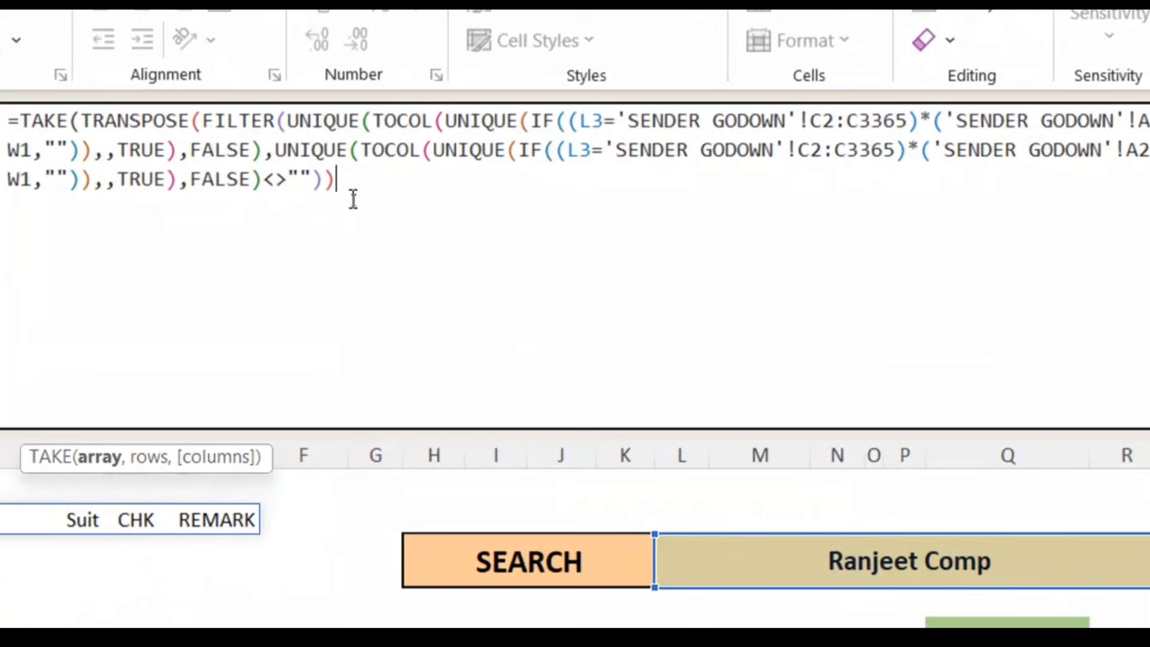
type(",")
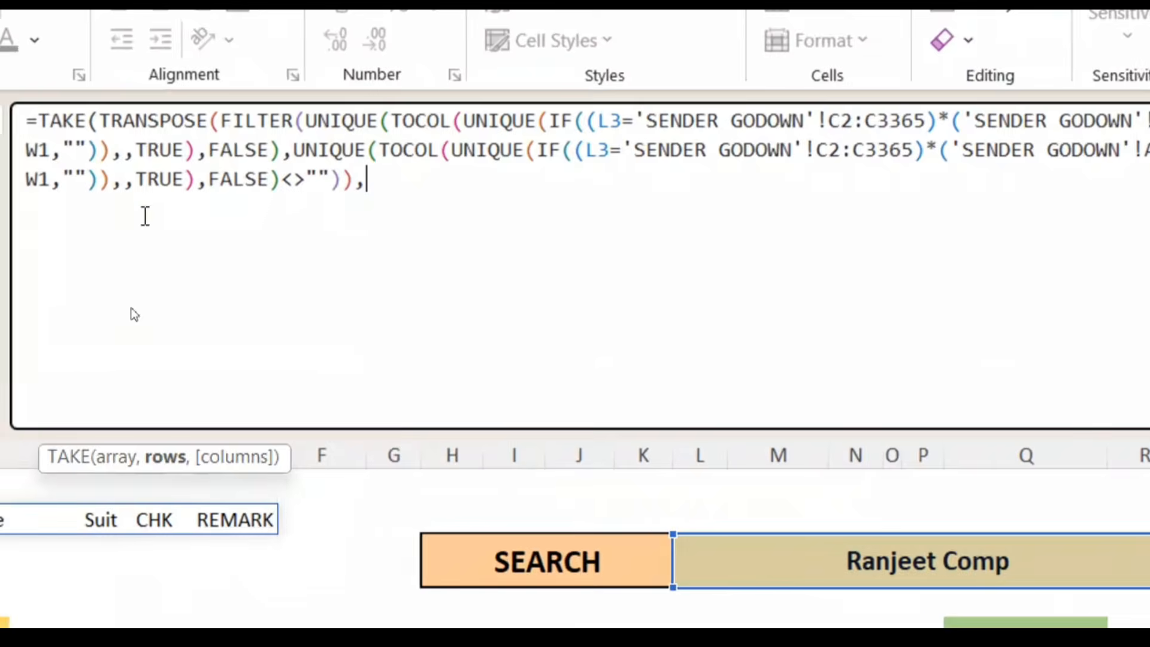
type("1")
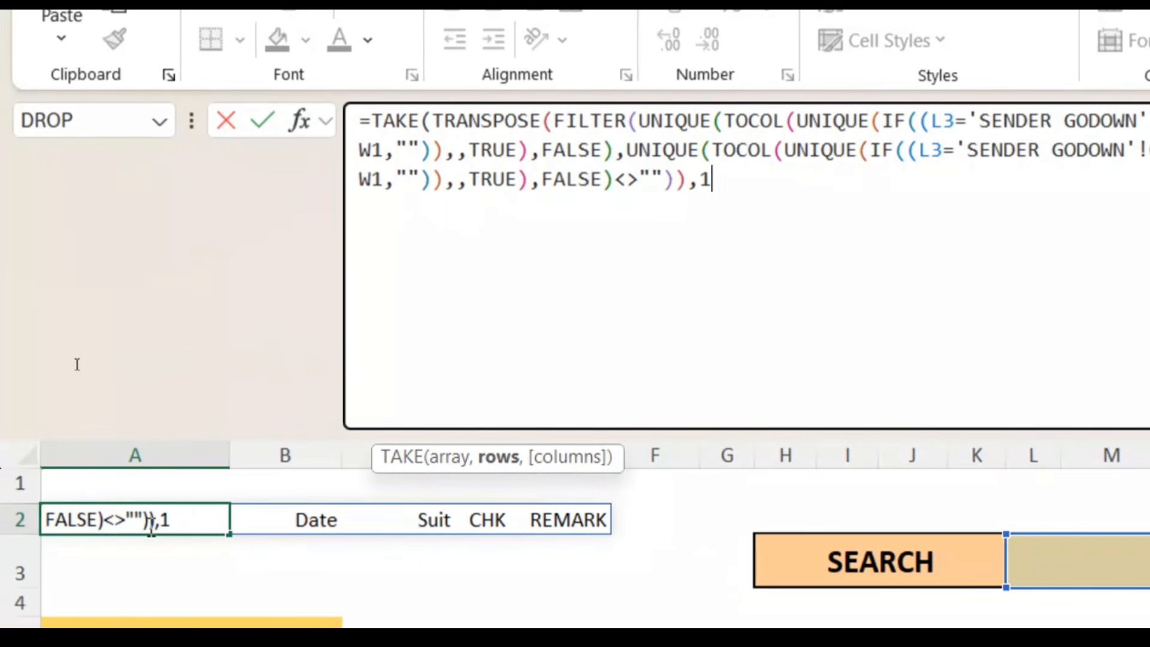
type(",2")
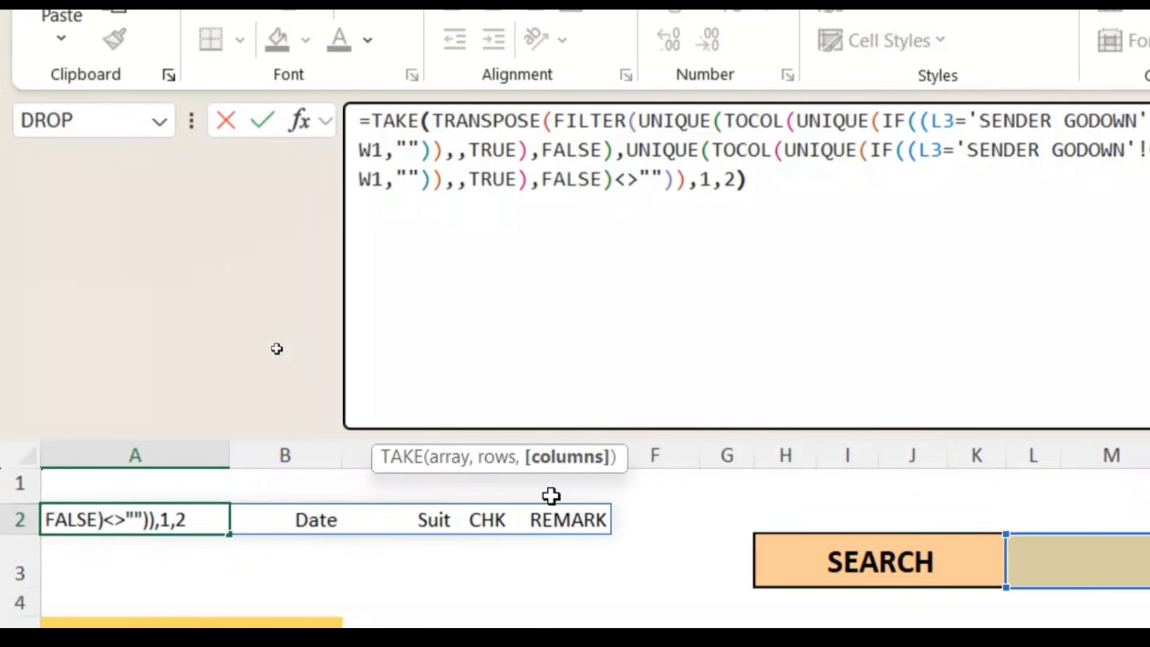
type(")")
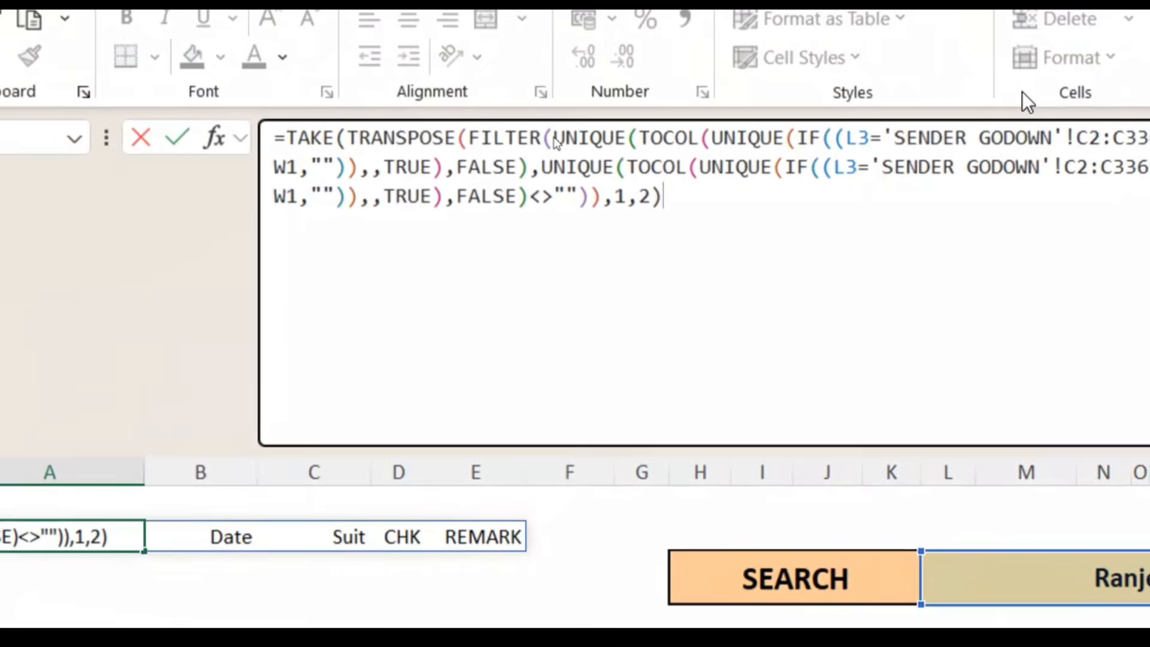
key("Return")
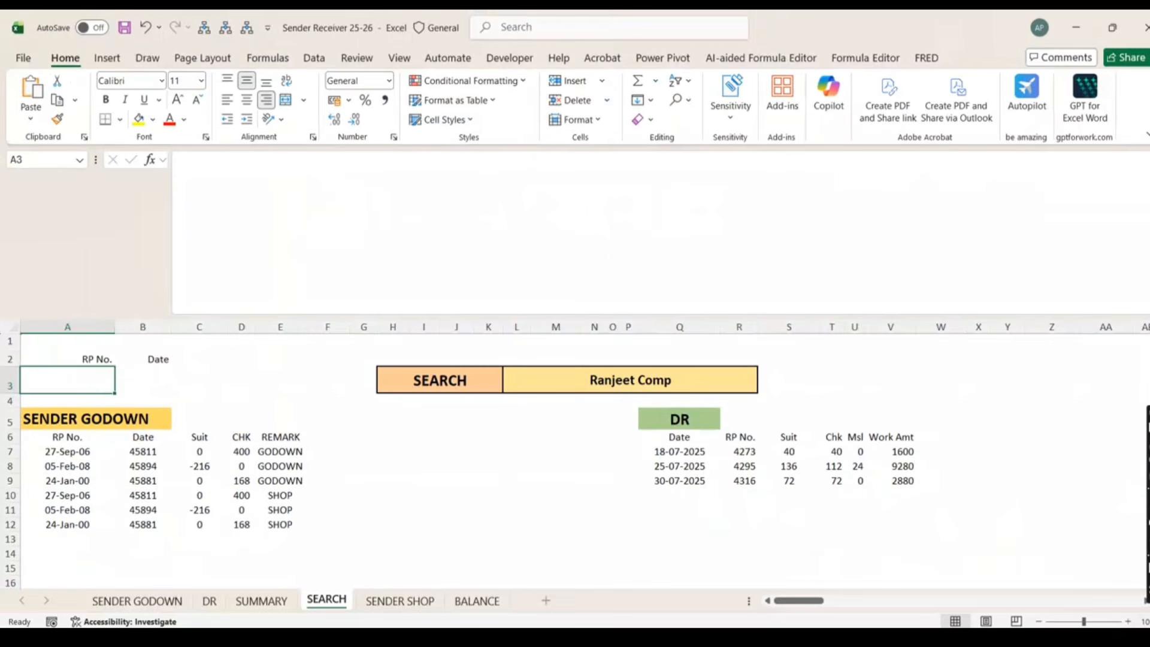
scroll(660, 509, "up", 2)
scroll(151, 391, "up", 1)
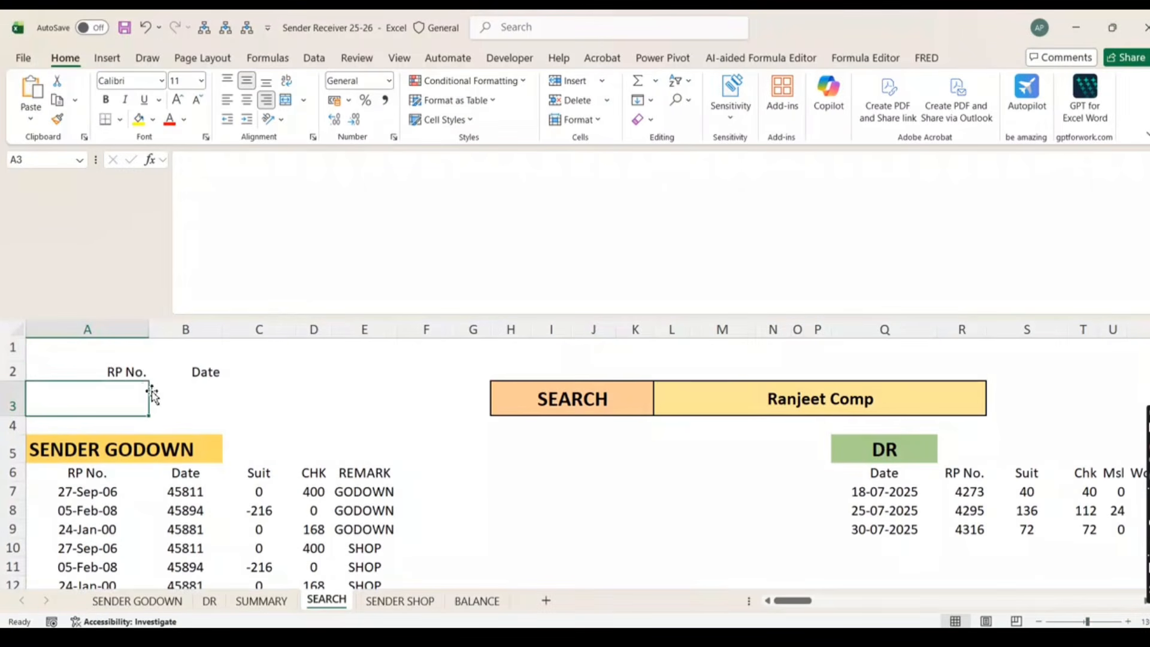
Zoom the sheet to 150% and expand the formula bar to show A2's formula
left_click(135, 372)
left_click(1148, 160)
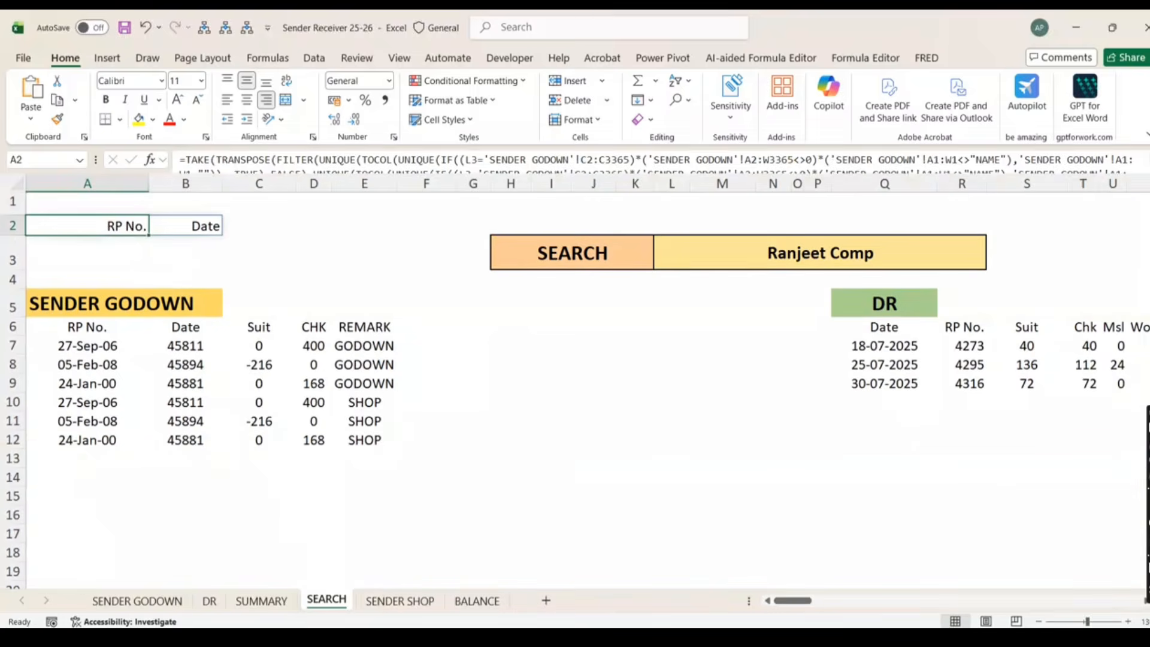
left_click(1128, 621)
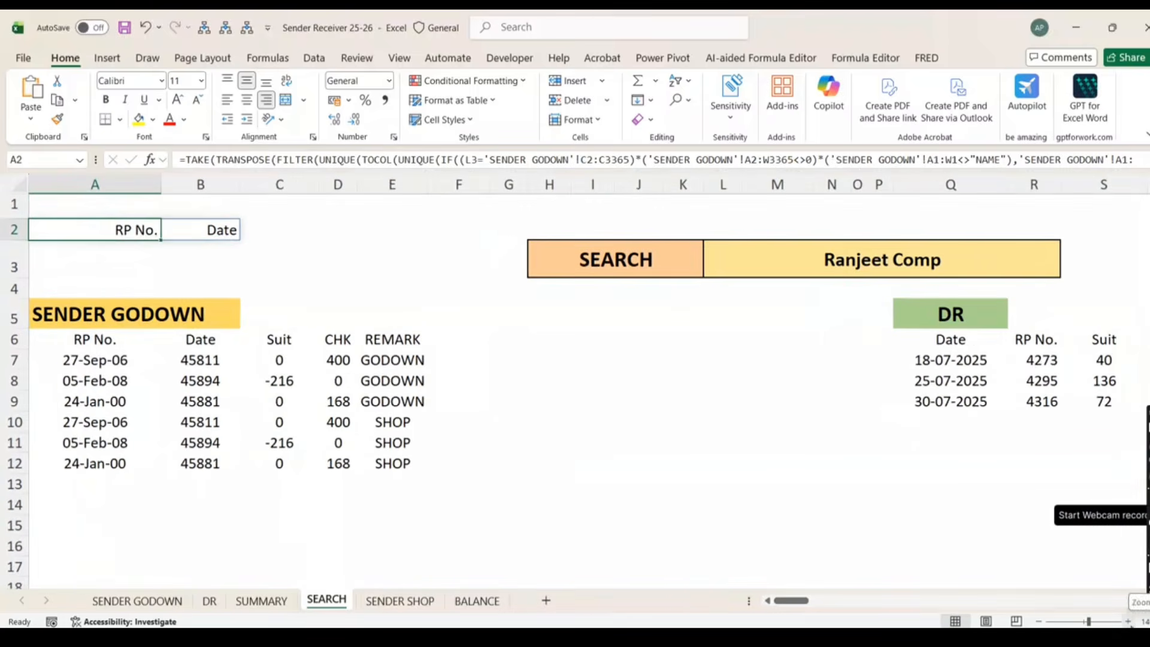
left_click(1129, 622)
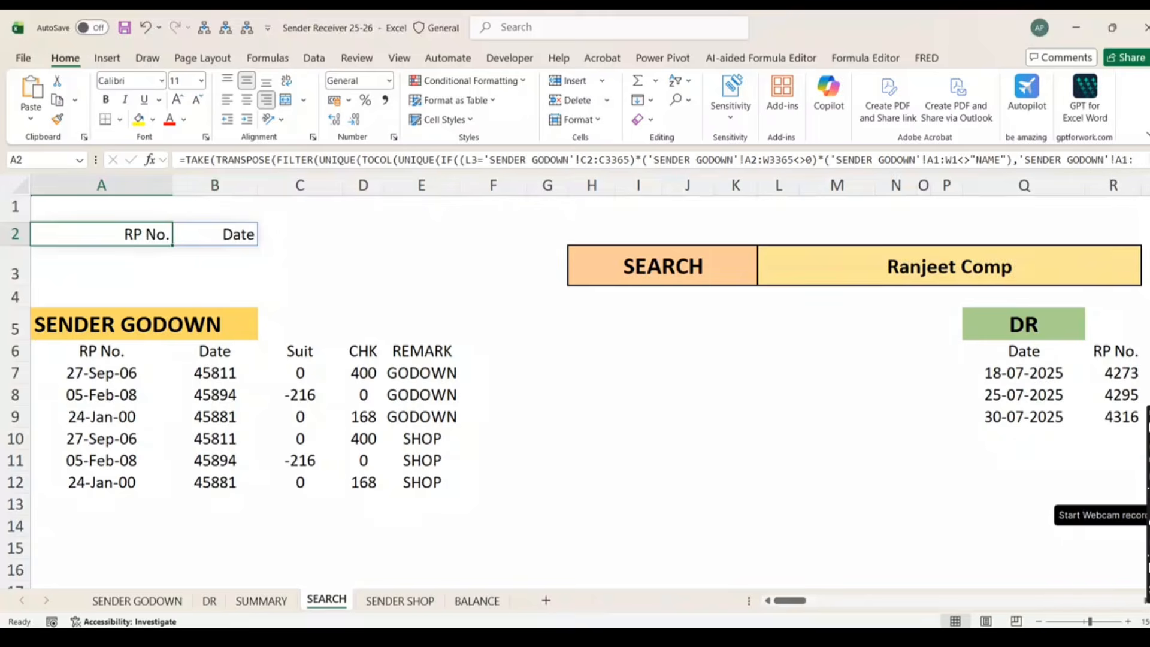
left_click(1148, 160)
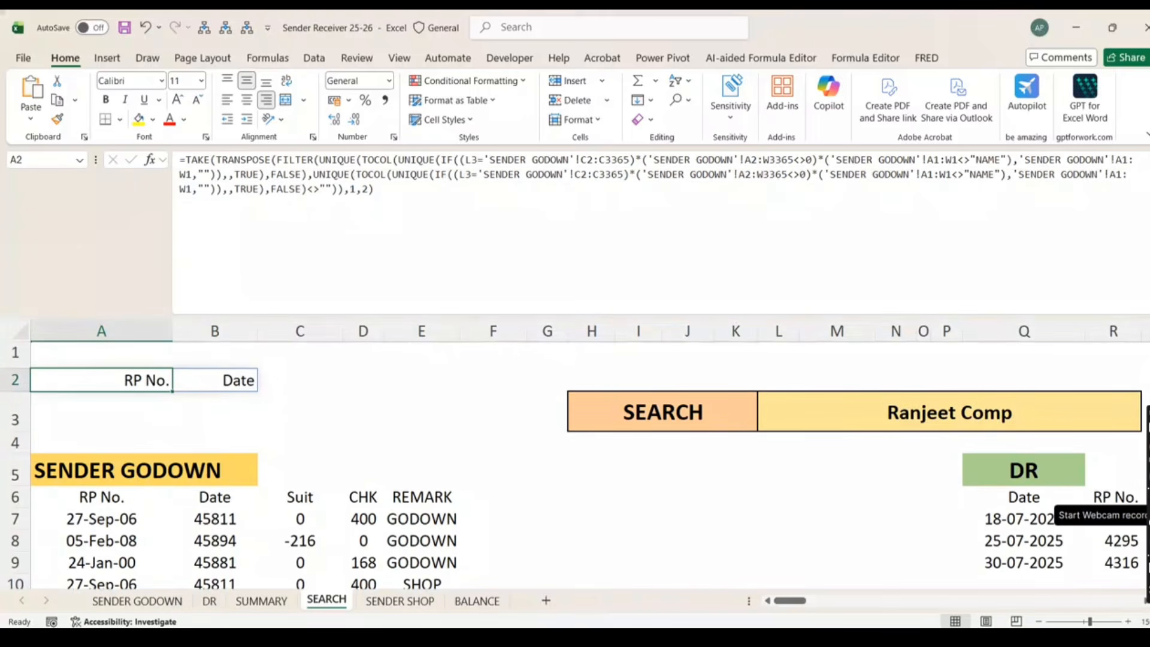
Wrap A2's TAKE formula in COUNTA so the cell returns 2
left_click(189, 160)
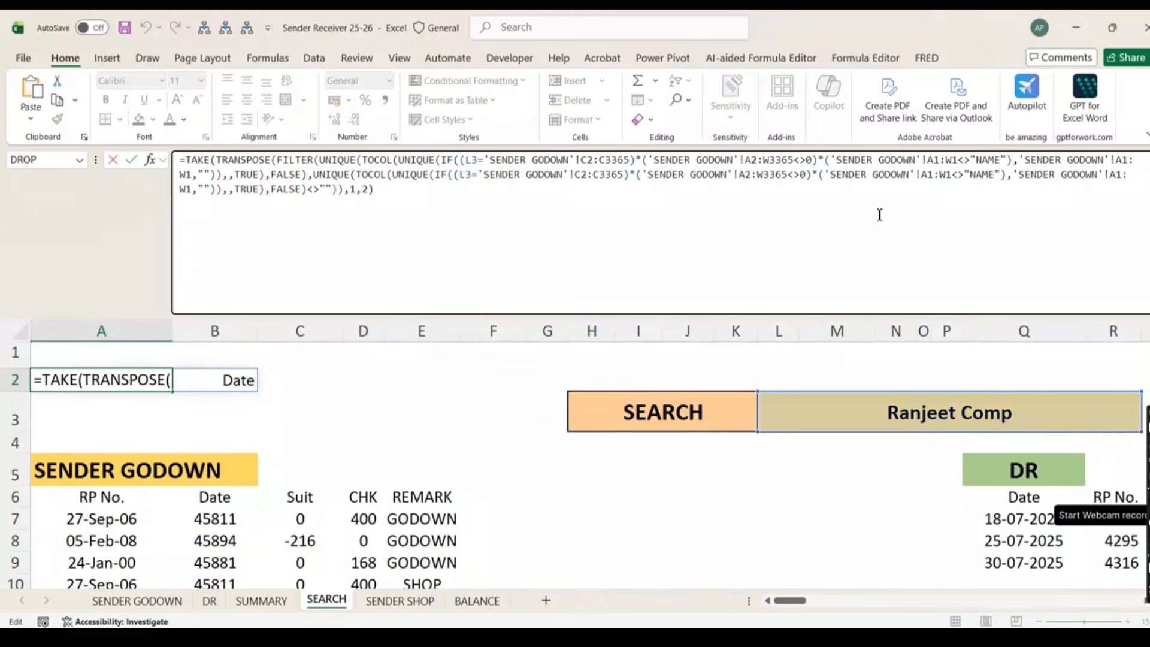
type("counta")
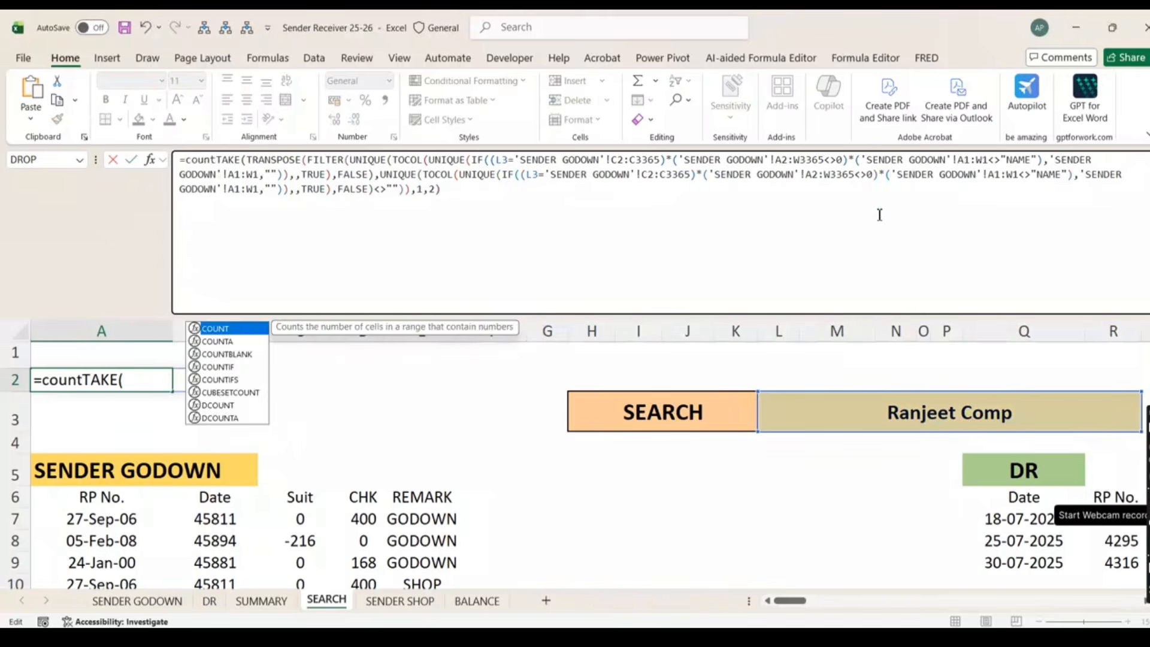
key("Tab")
left_click(473, 199)
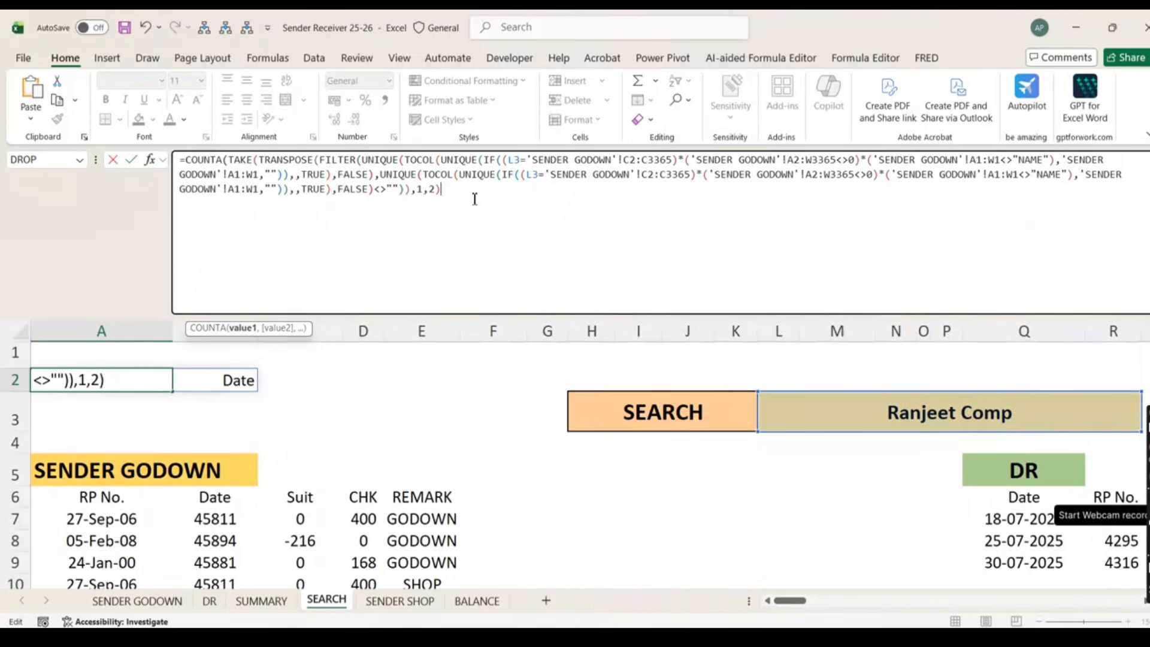
key("ctrl+Return")
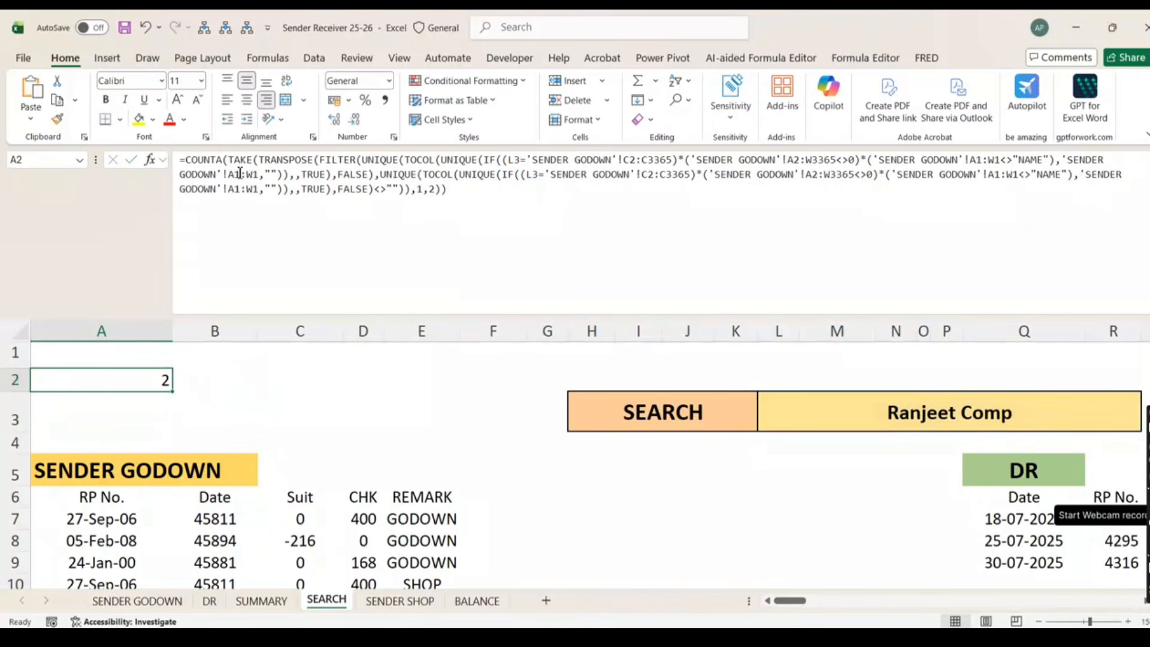
left_click(187, 162)
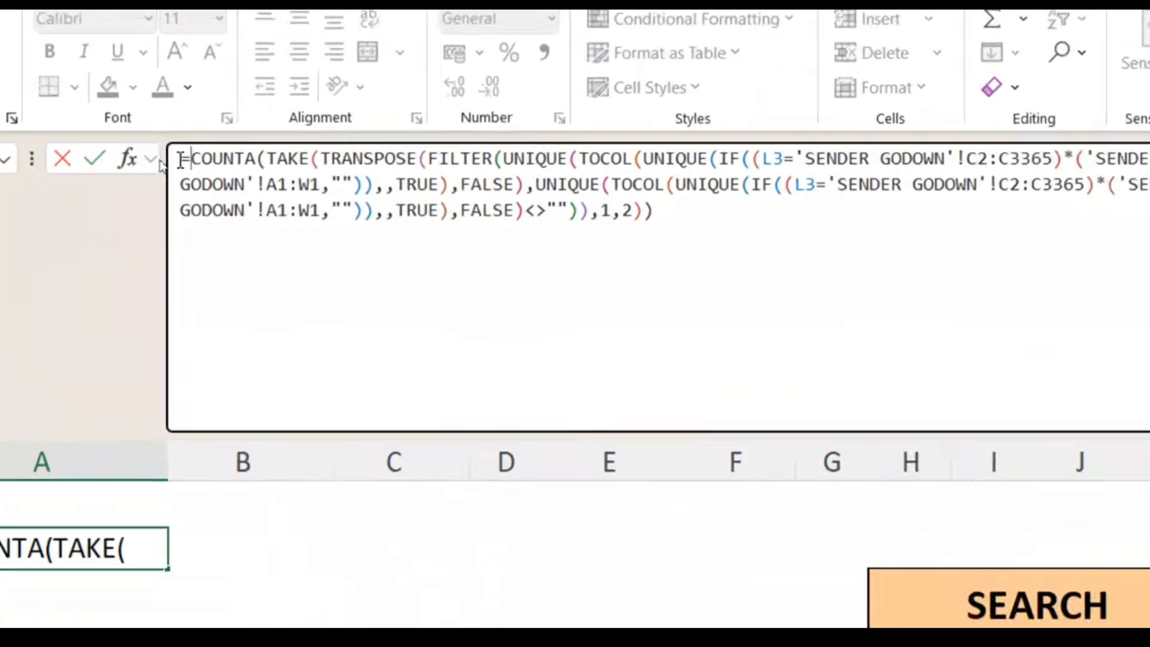
Wrap A2's count in SEQUENCE so 1 and 2 spill down A2:A3
type("sequ")
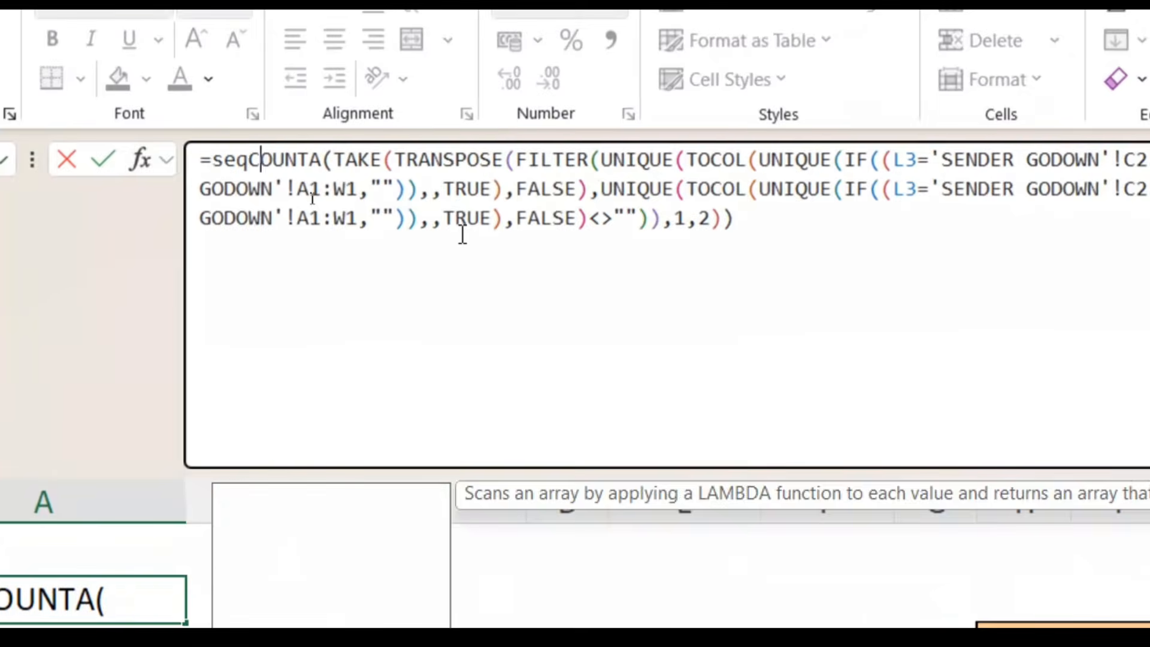
key("Tab")
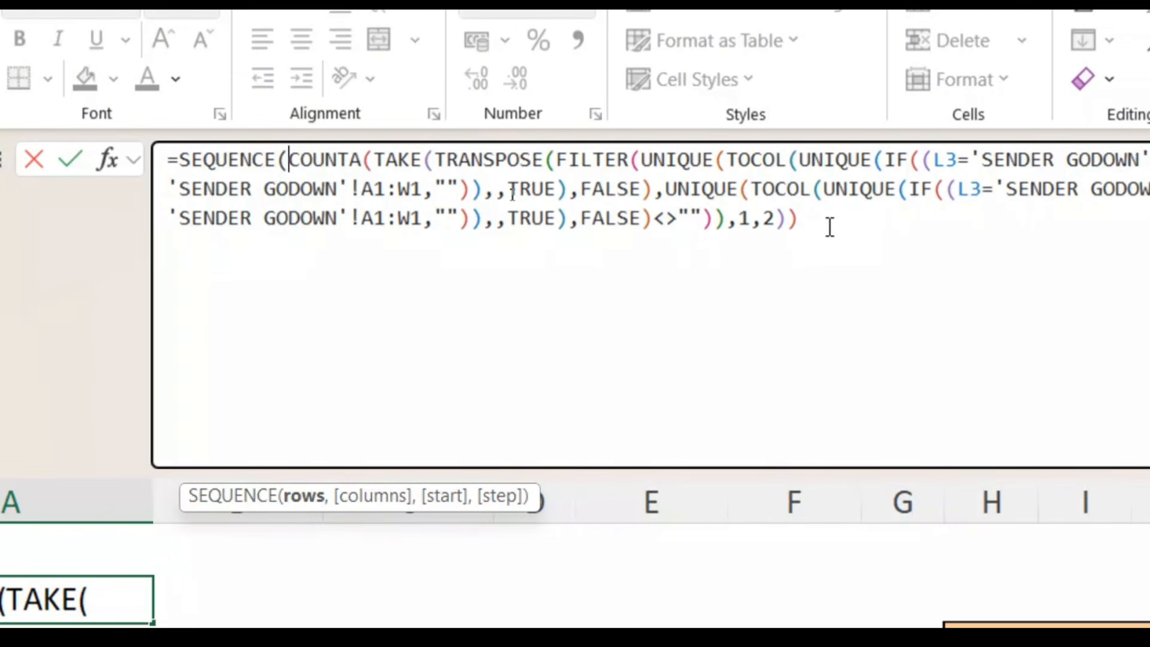
left_click(829, 227)
key("Return")
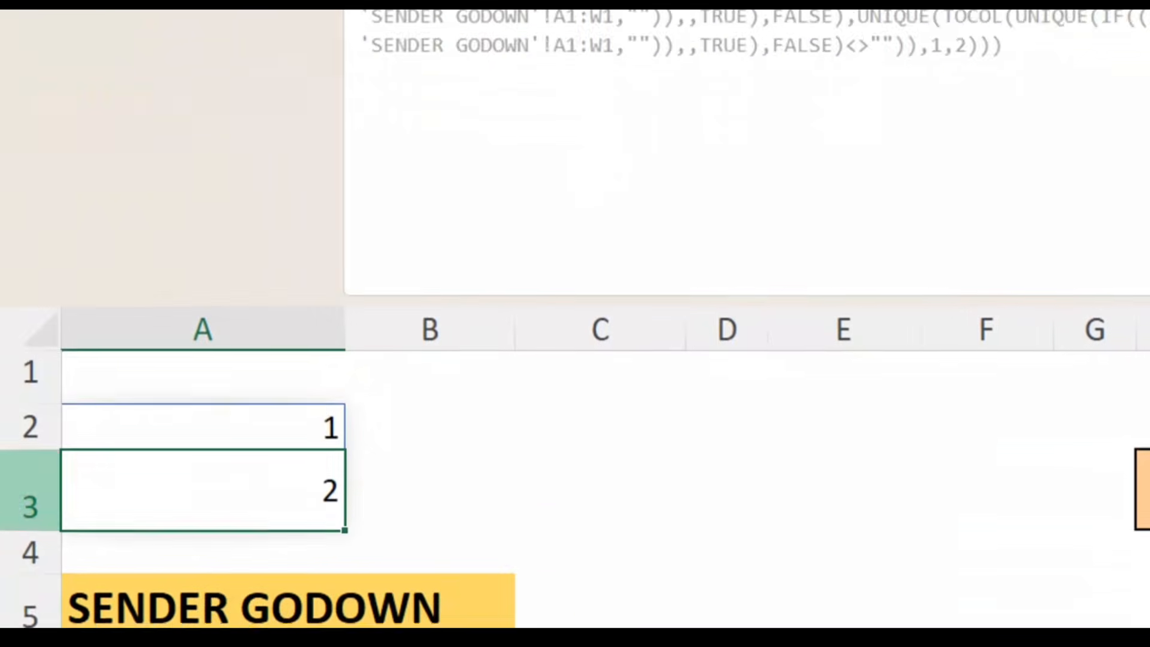
left_click(314, 366)
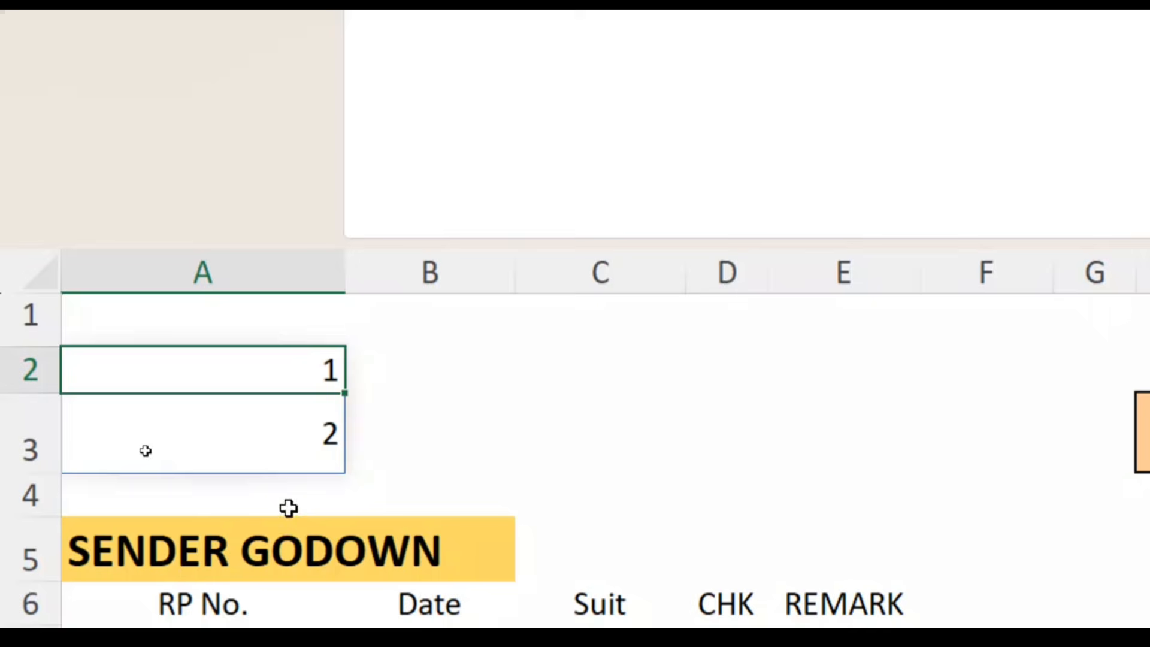
left_click(313, 437)
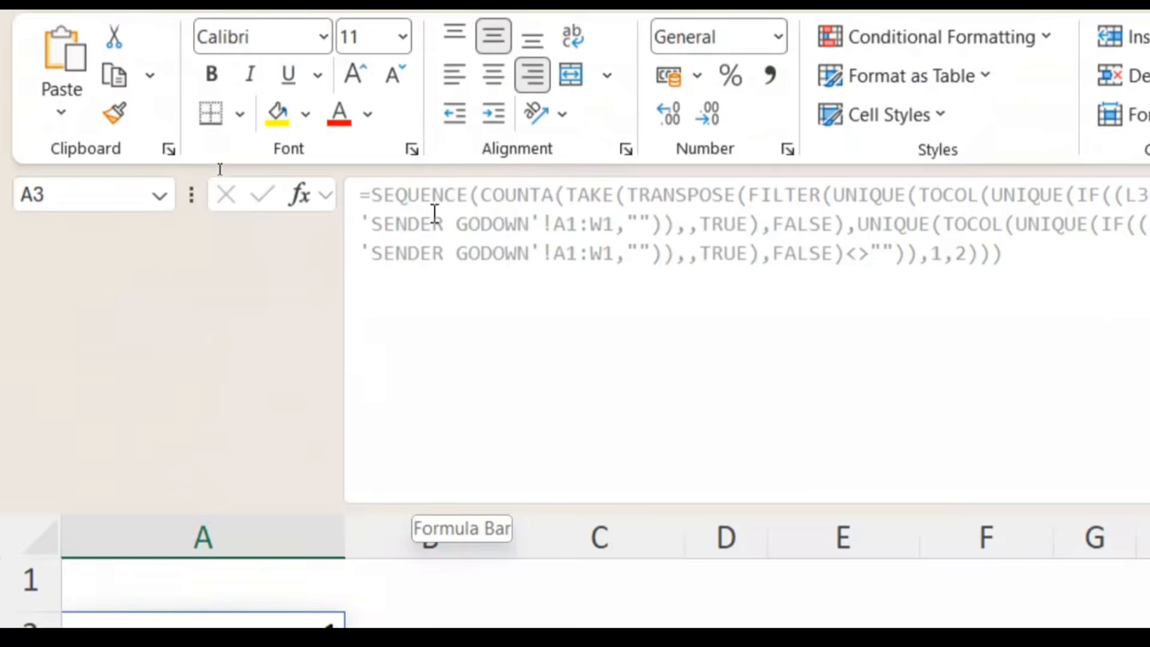
Make the count SEQUENCE's columns argument so 1 and 2 spill across A2:B2
left_click(385, 205)
key("Escape")
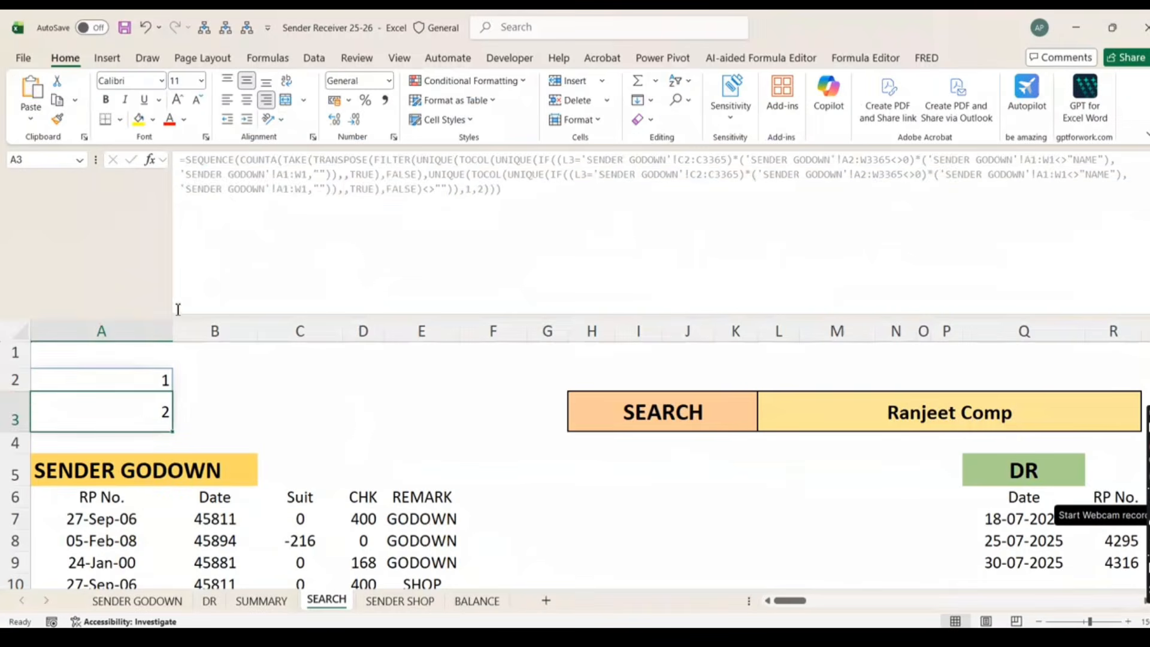
left_click(108, 385)
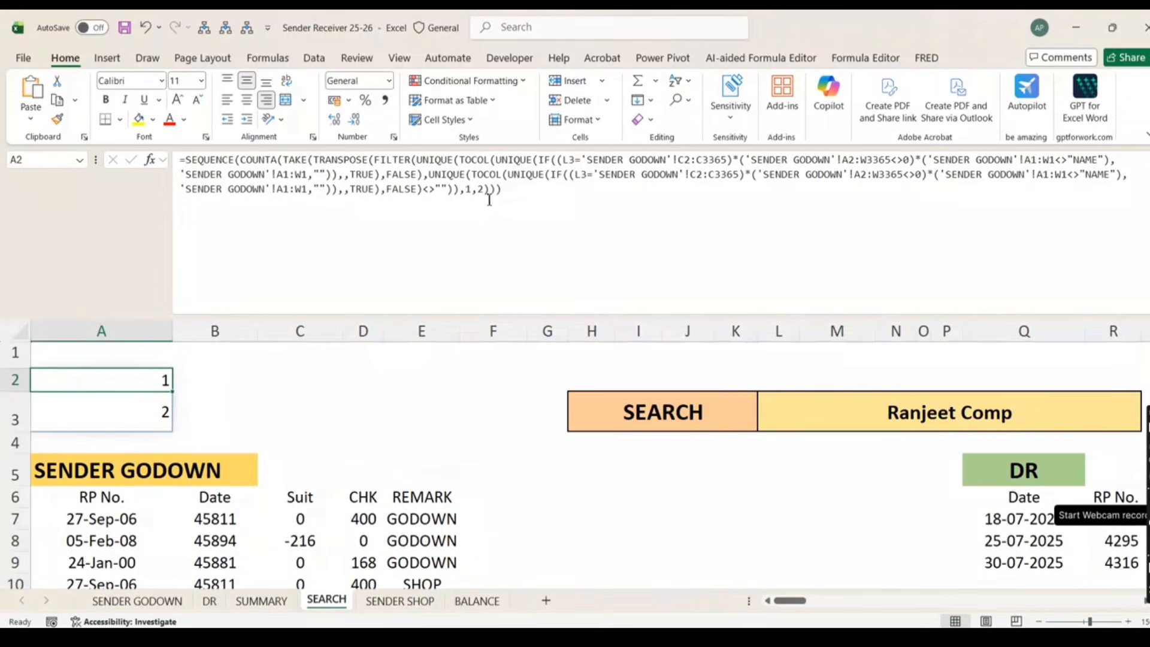
left_click(242, 159)
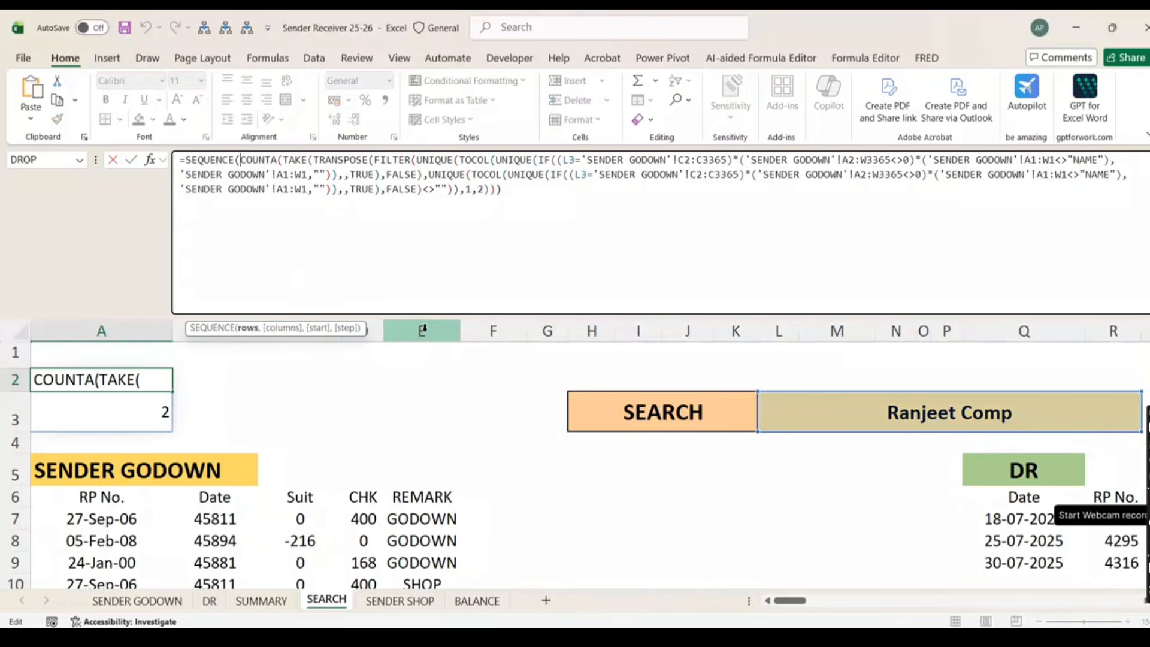
type(",")
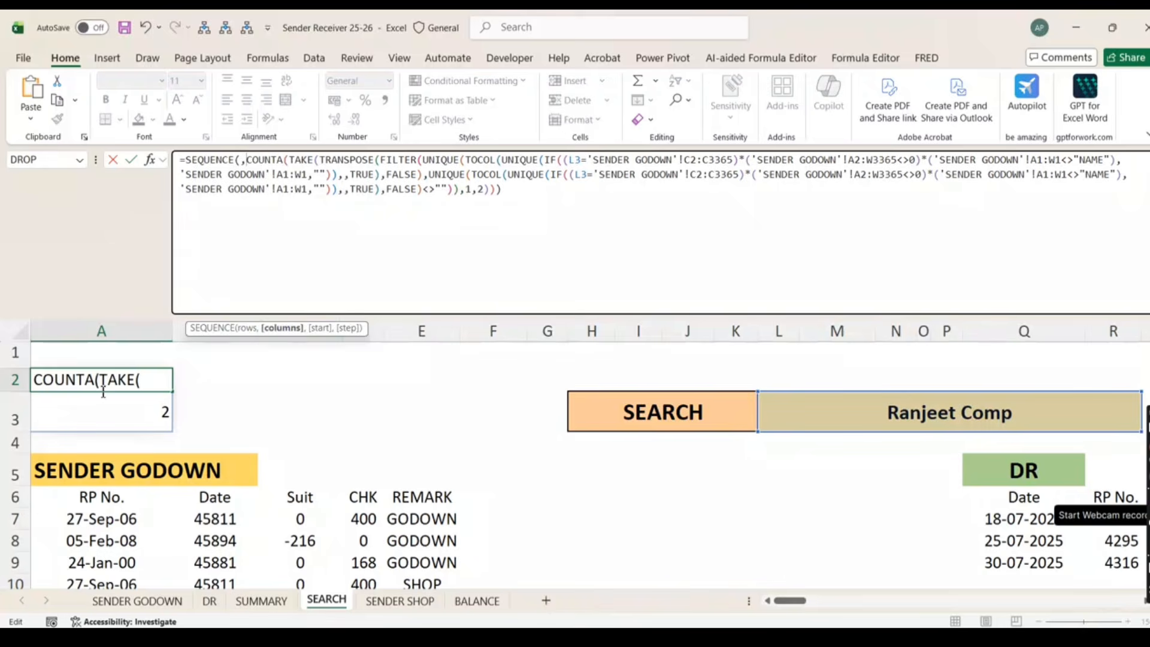
key("Return")
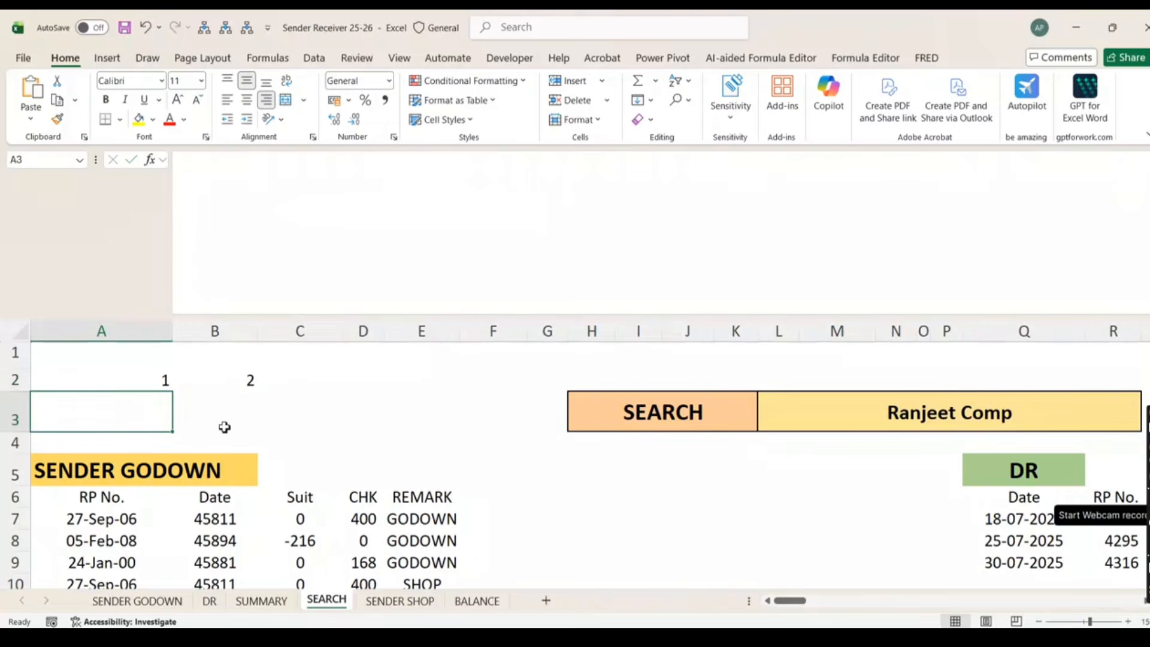
left_click(146, 386)
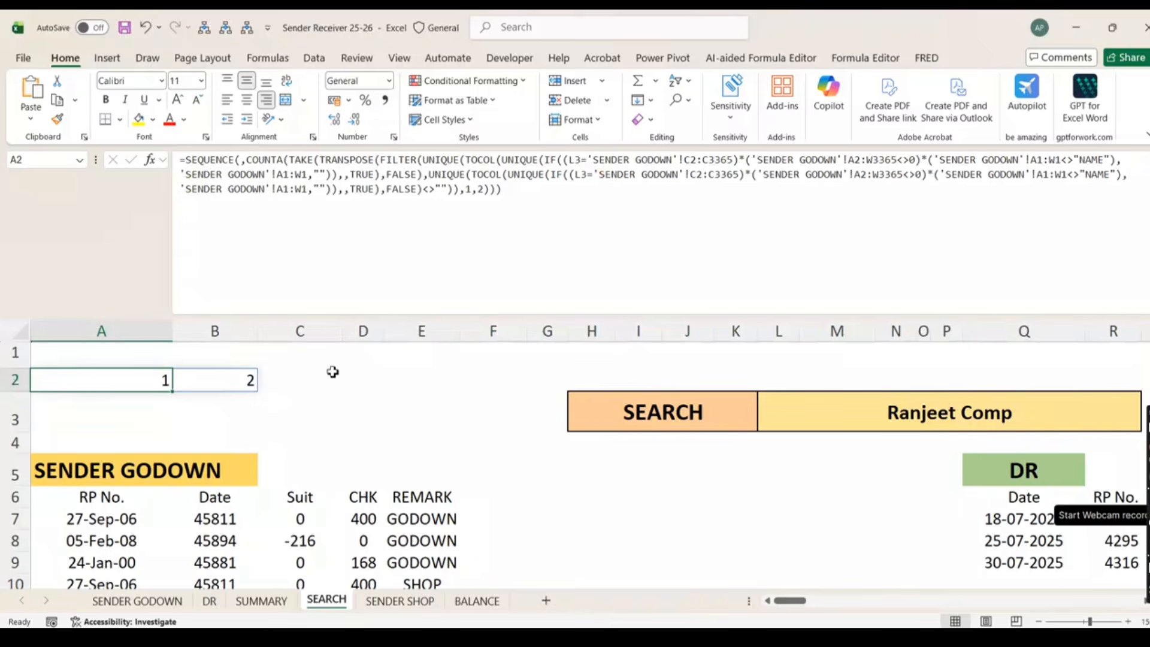
Wrap A2's SEQUENCE in SORT(…,1,-1,TRUE) so row 2 reads 2 then 1
left_click(188, 163)
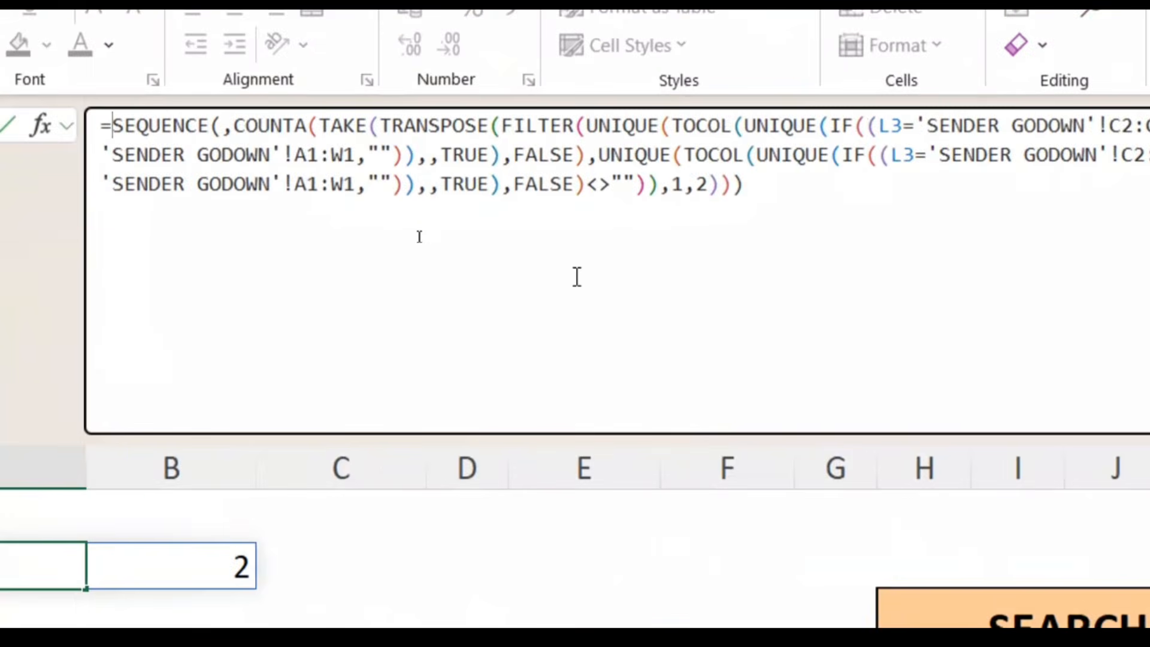
type("sor")
key("Tab")
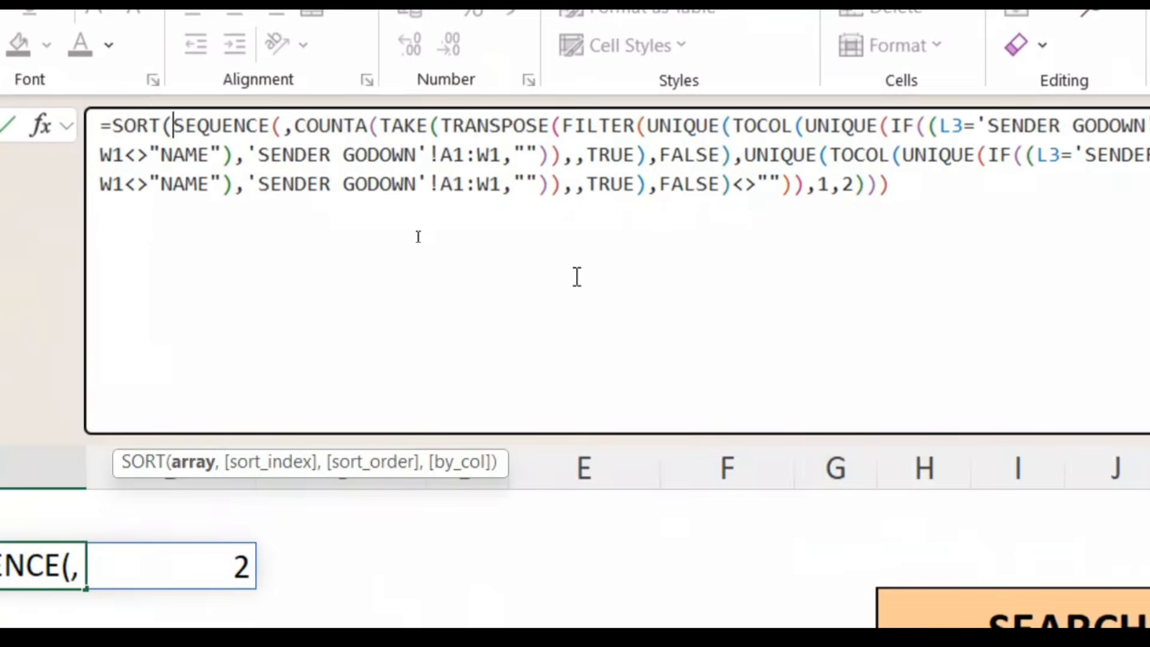
left_click(911, 210)
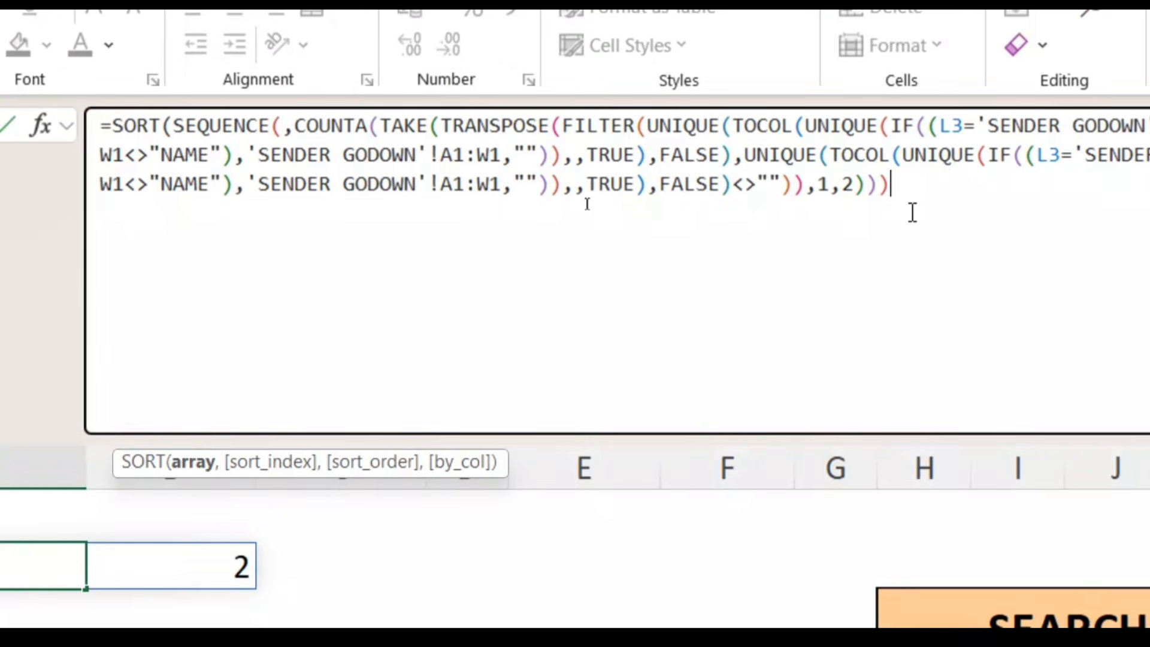
type(",")
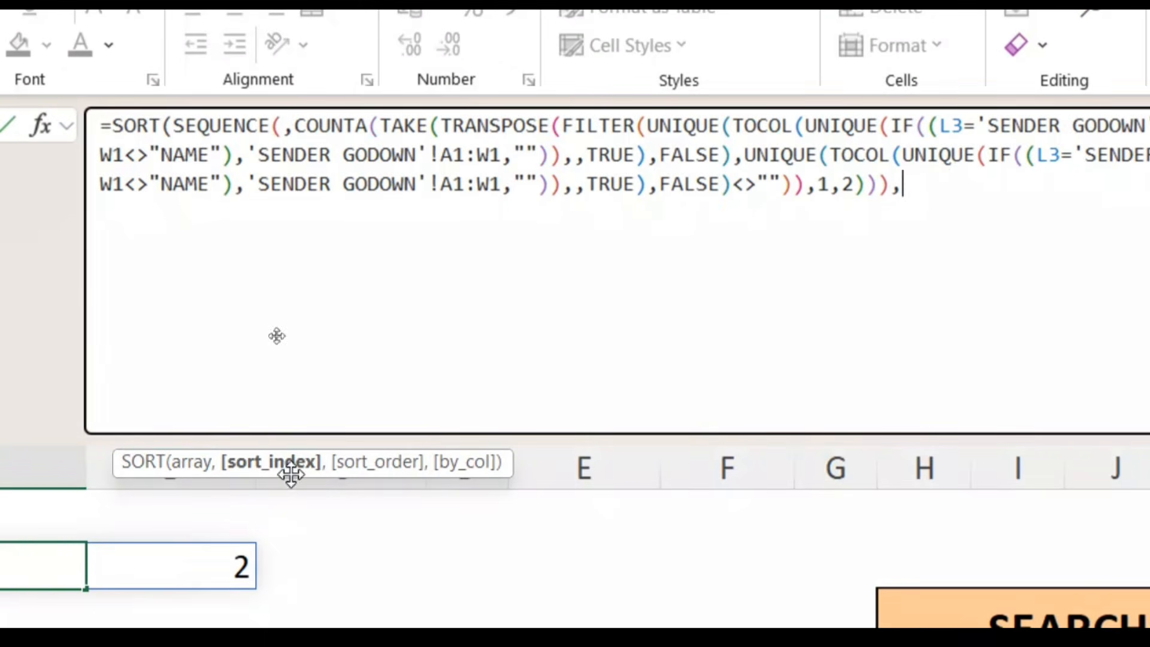
type("1")
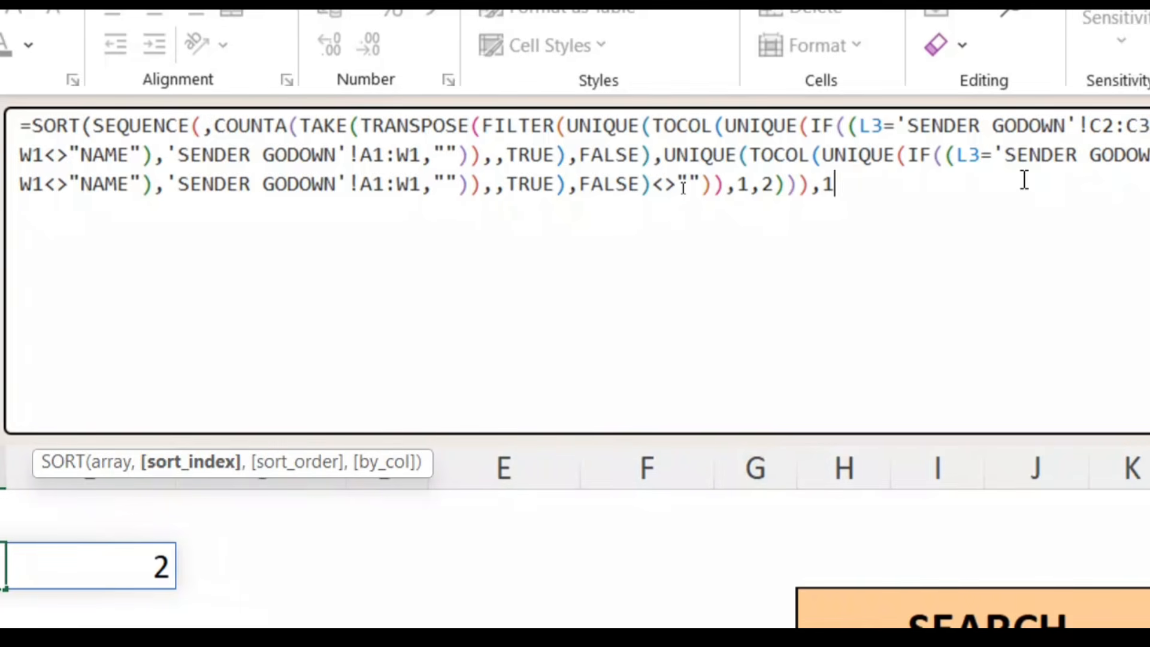
type(",")
key("Down")
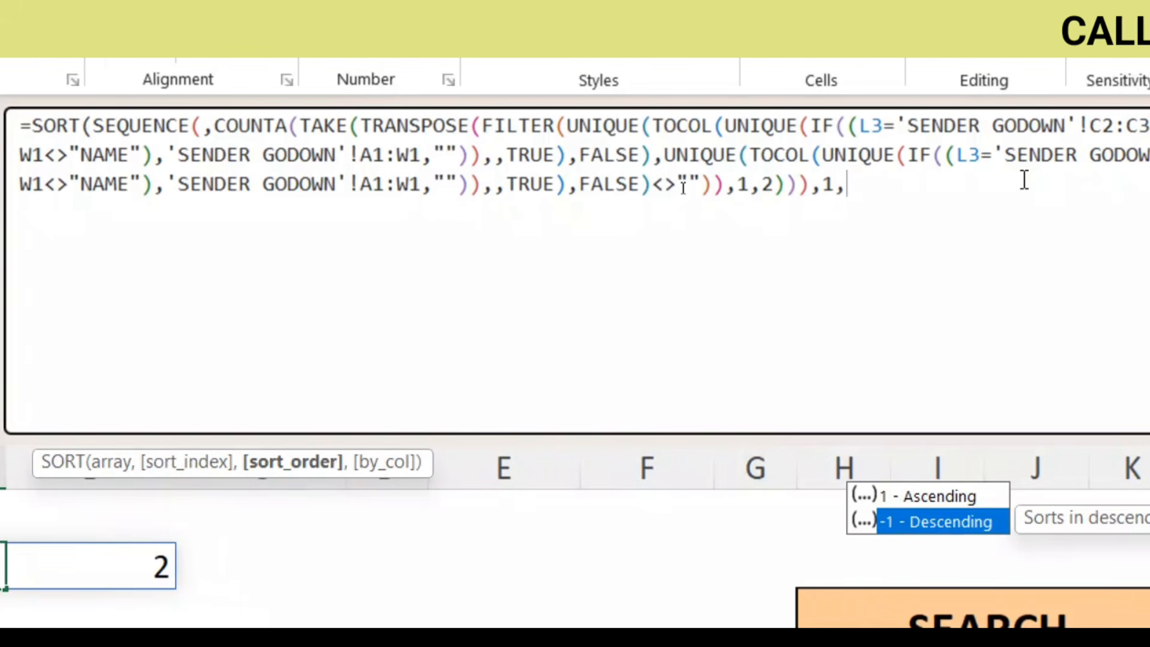
key("Tab")
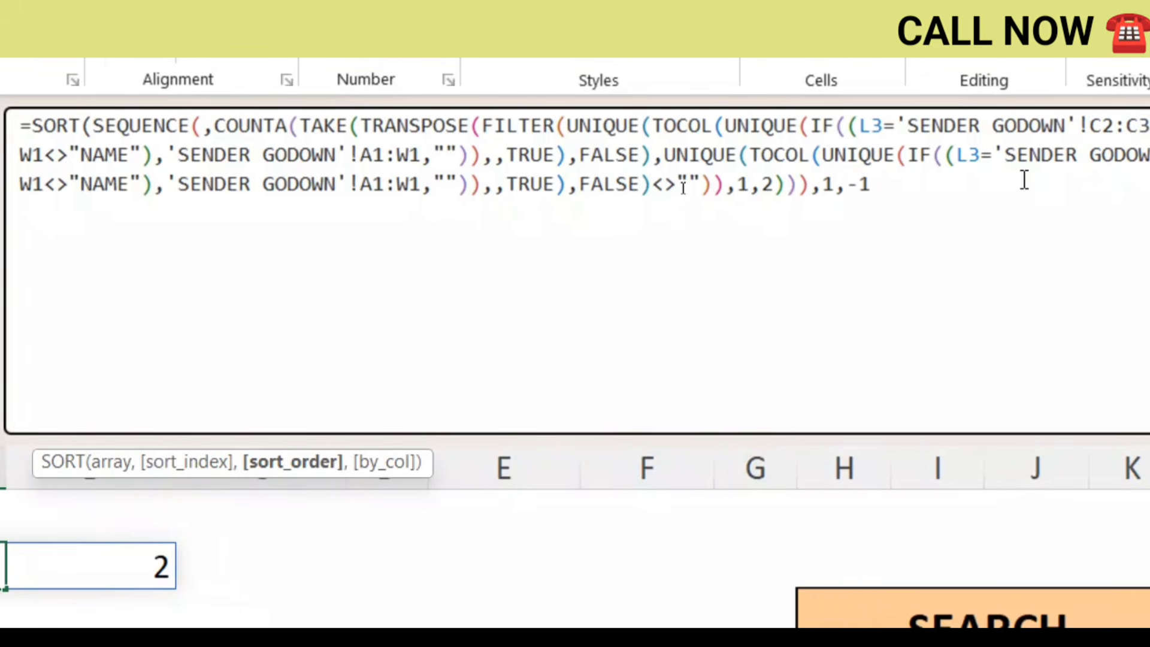
type(",")
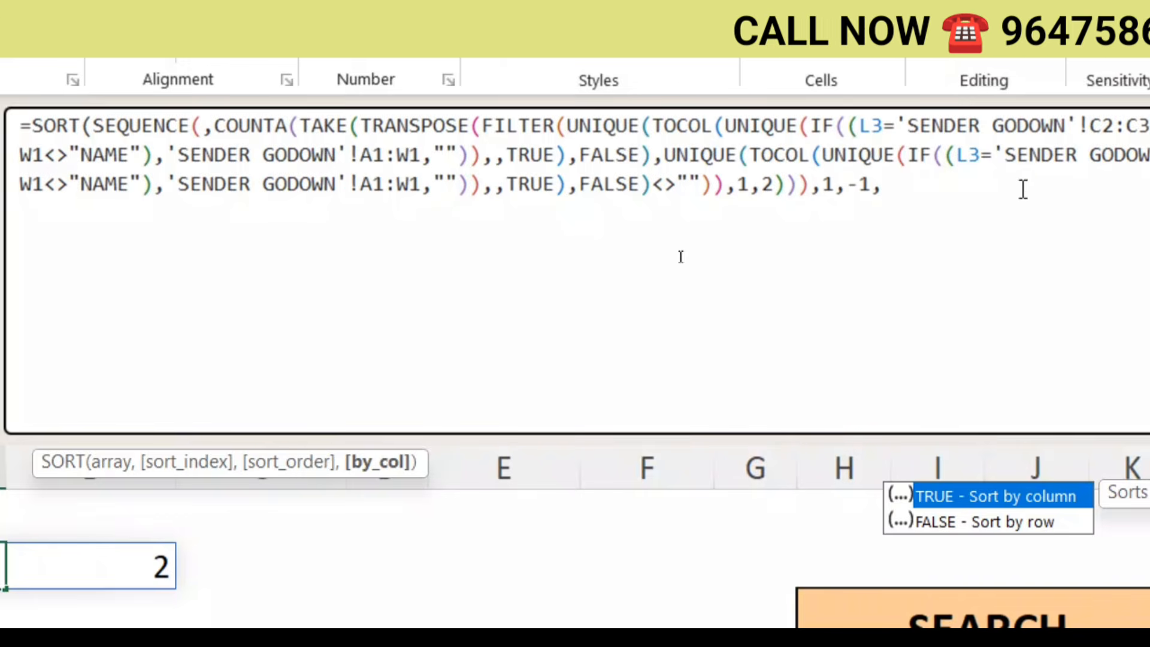
double_click(1023, 499)
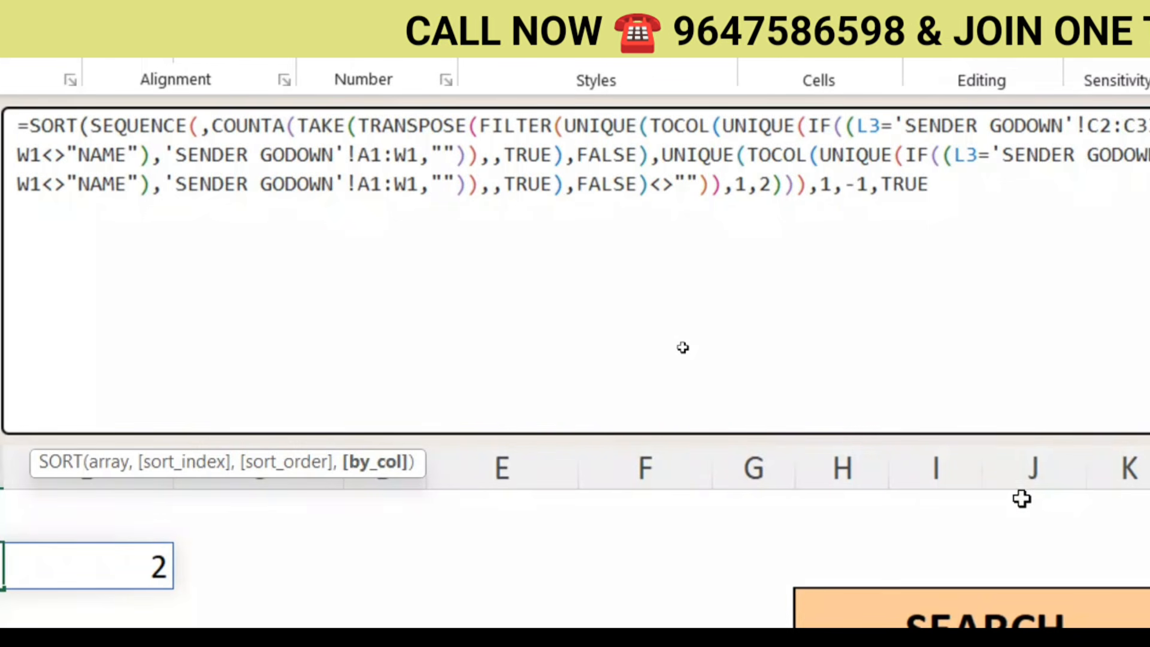
type(")")
key("Return")
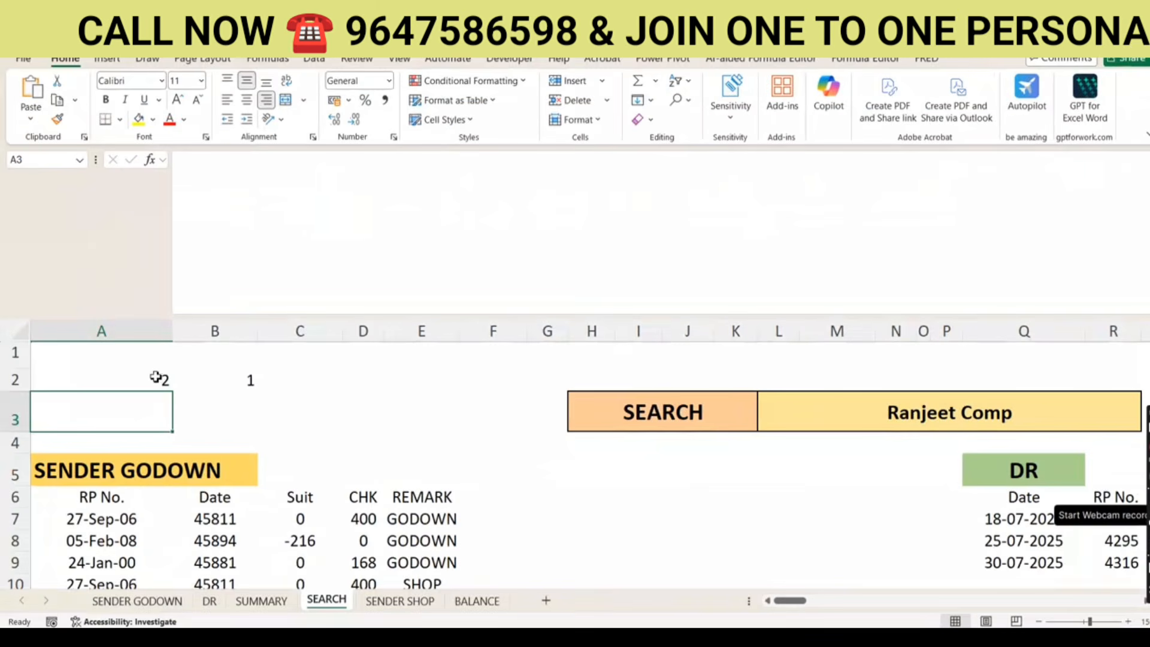
left_click(163, 381)
left_click(232, 377)
left_click(157, 381)
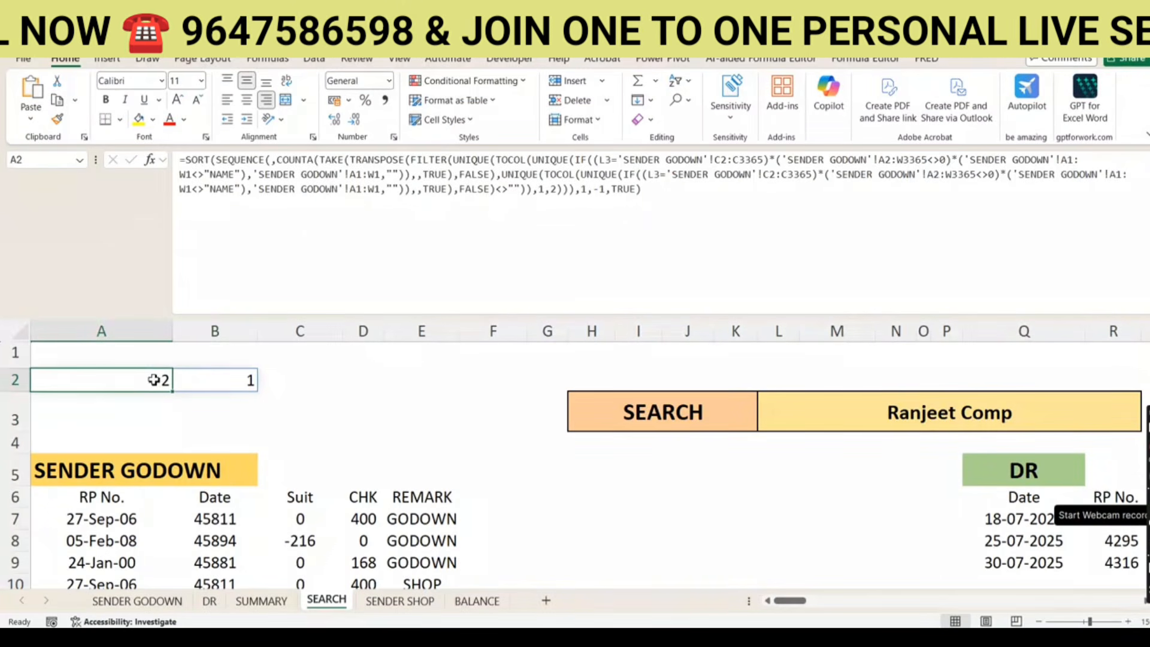
scroll(234, 393, "down", 1)
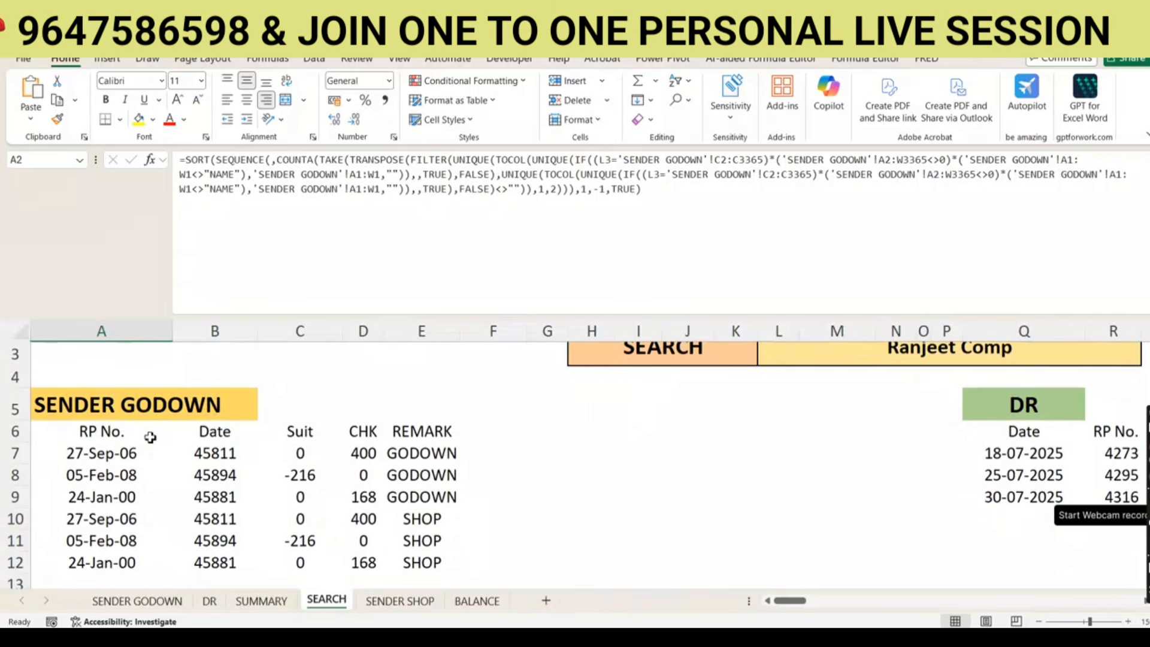
scroll(191, 435, "up", 1)
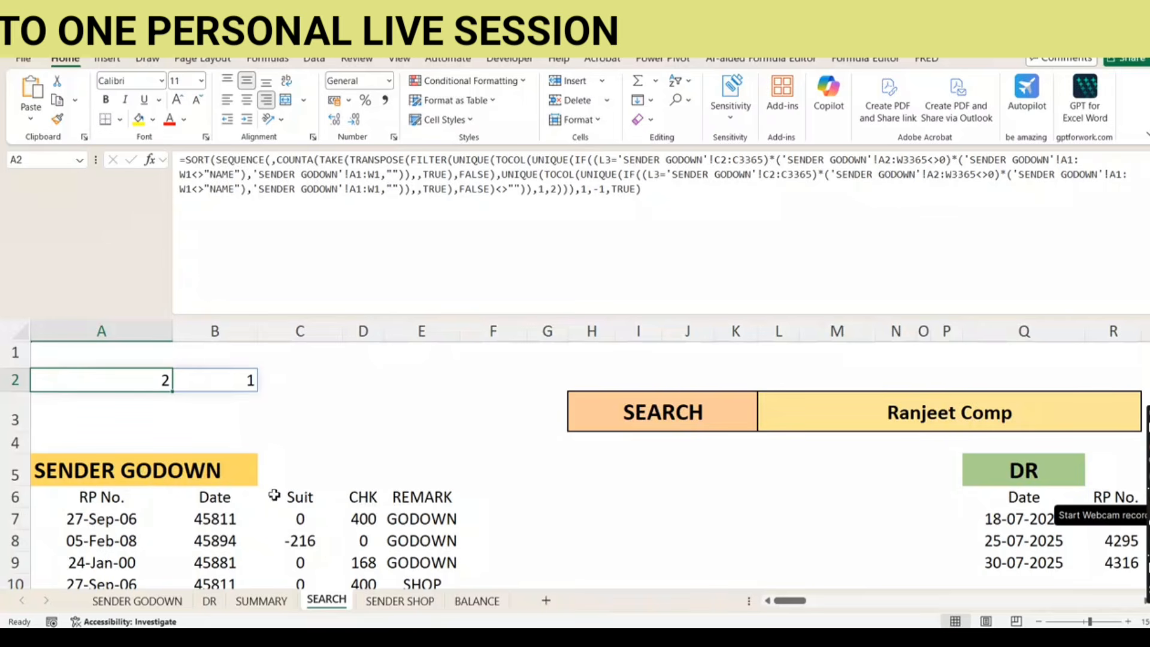
left_click(271, 378)
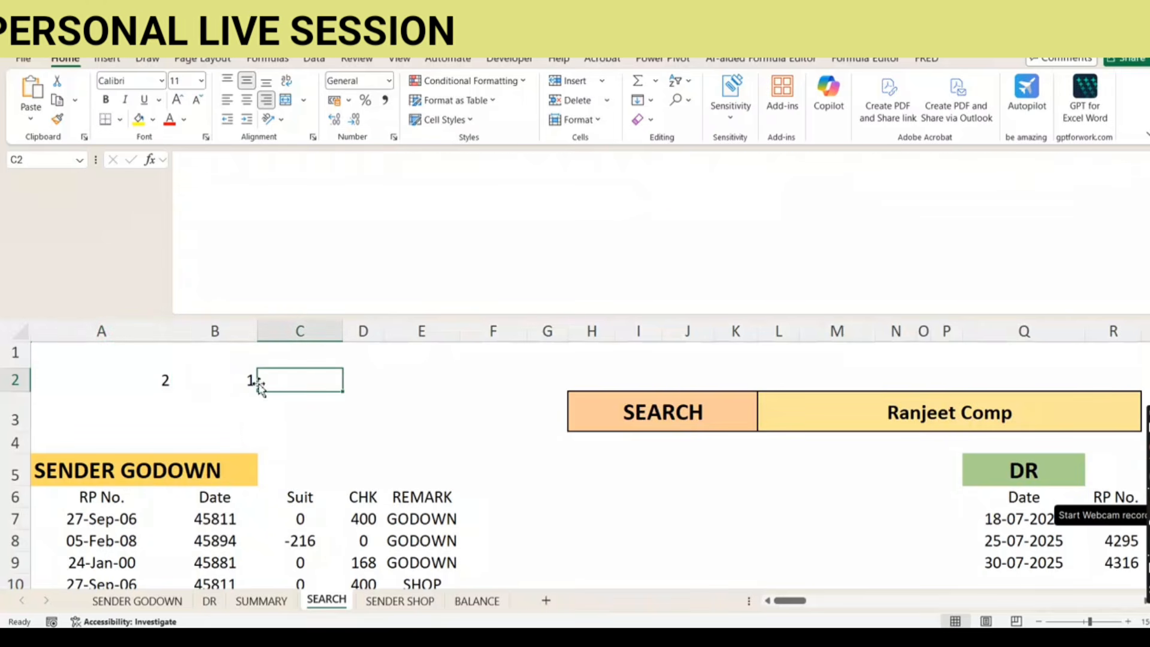
left_click(111, 498)
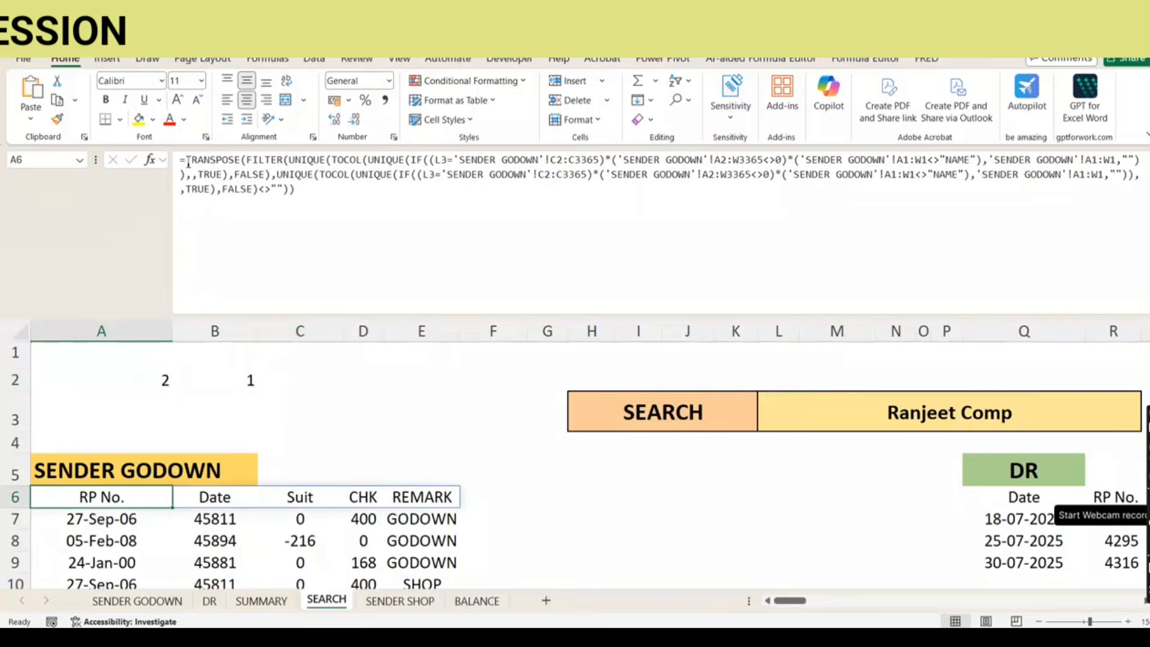
left_click_drag(188, 163, 329, 200)
key("ctrl+c")
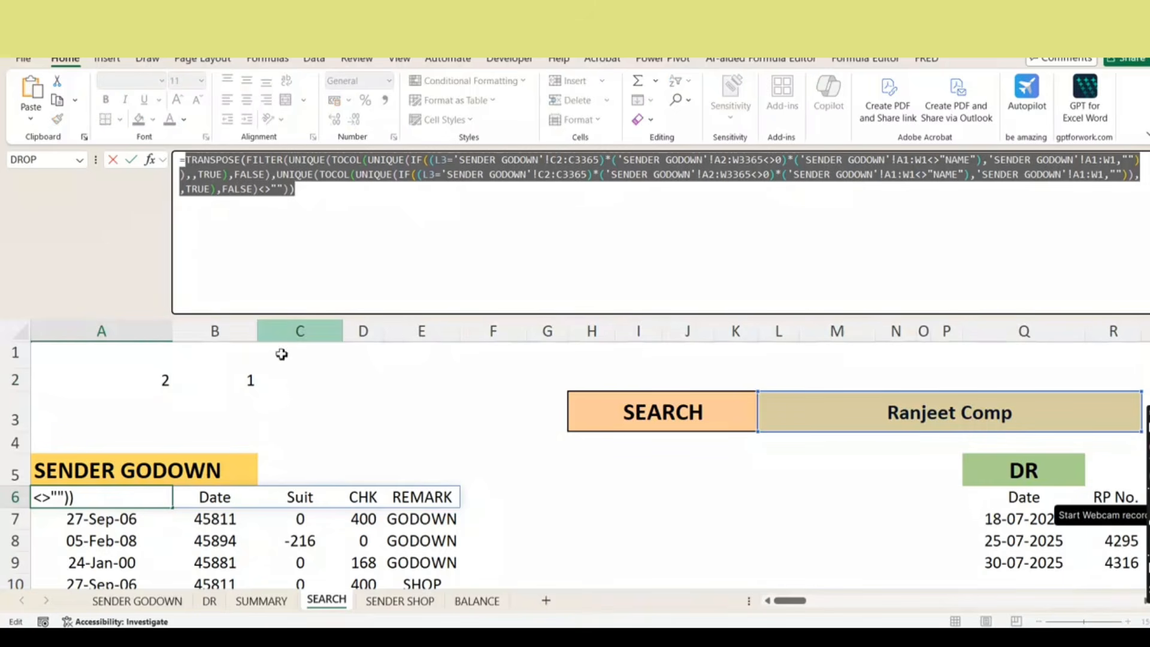
key("Escape")
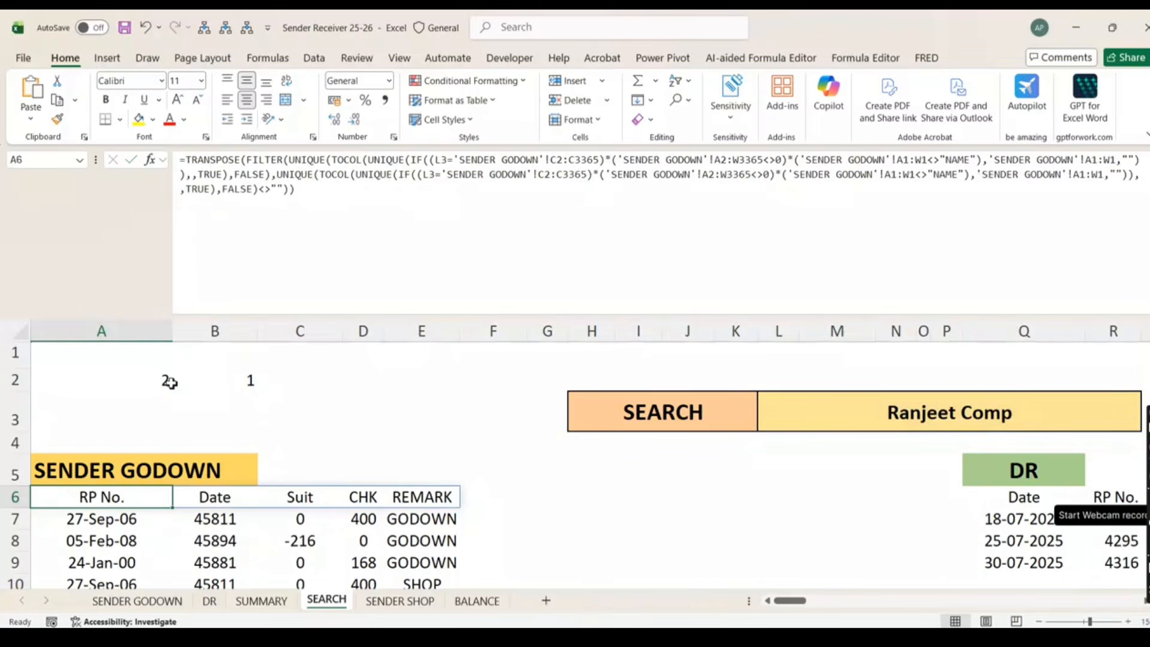
left_click_drag(171, 382, 252, 385)
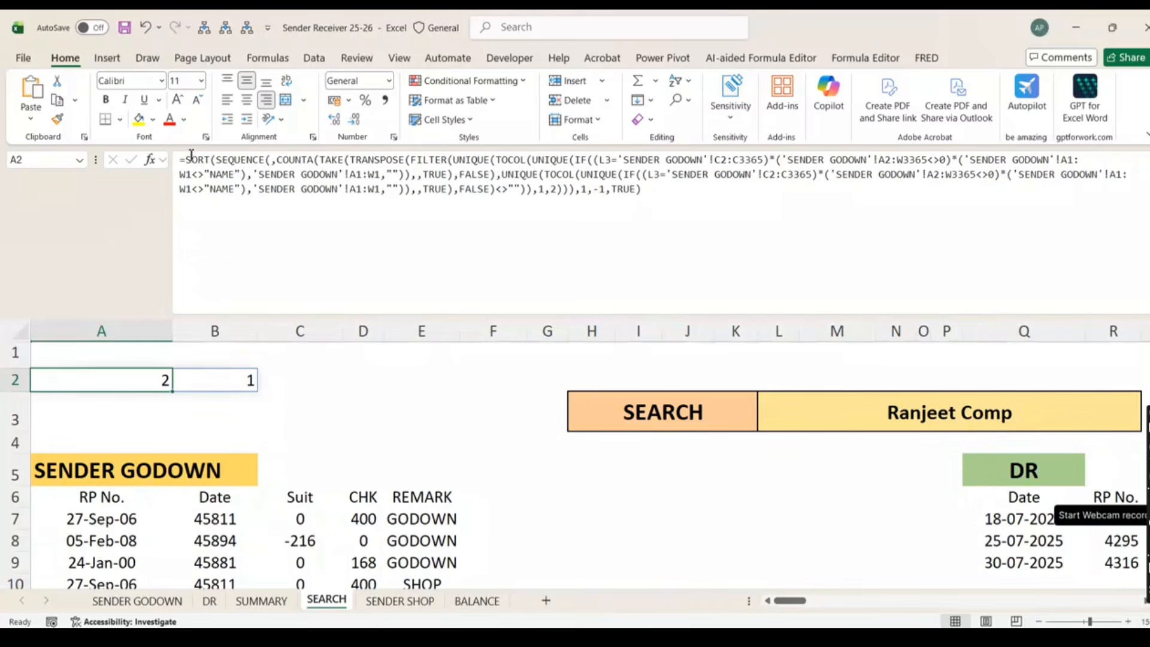
left_click(282, 383)
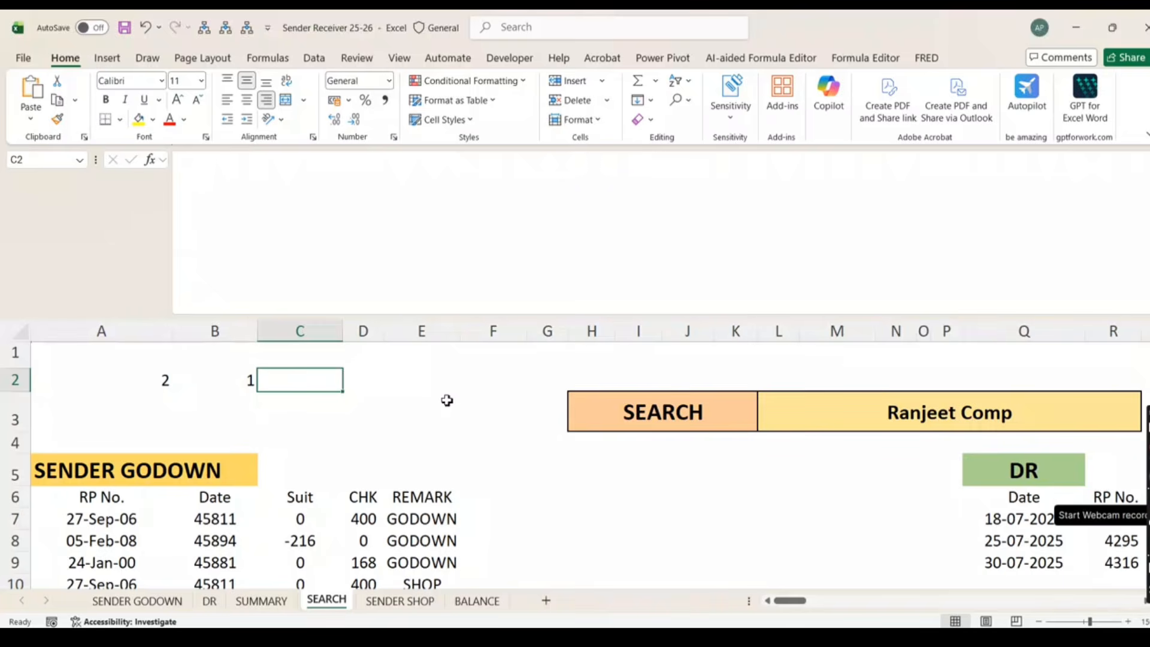
Enter =COUNTA(TRANSPOSE(FILTER(…)))-2 in C2 using the pasted header formula, returning 3
type("=counta")
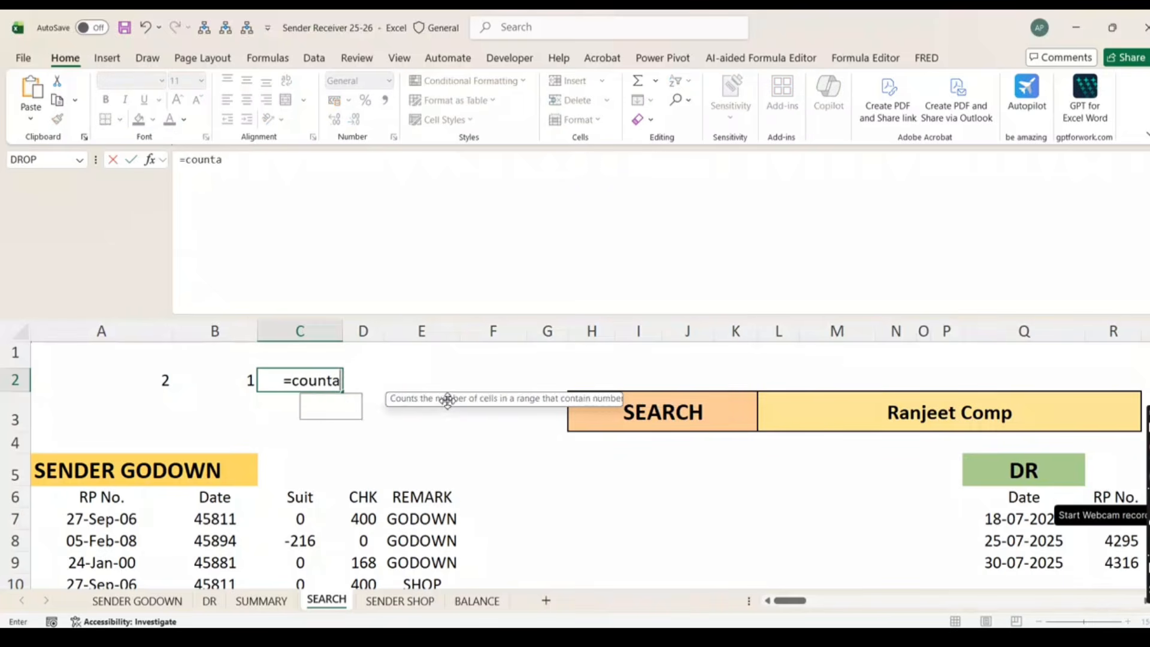
key("Tab")
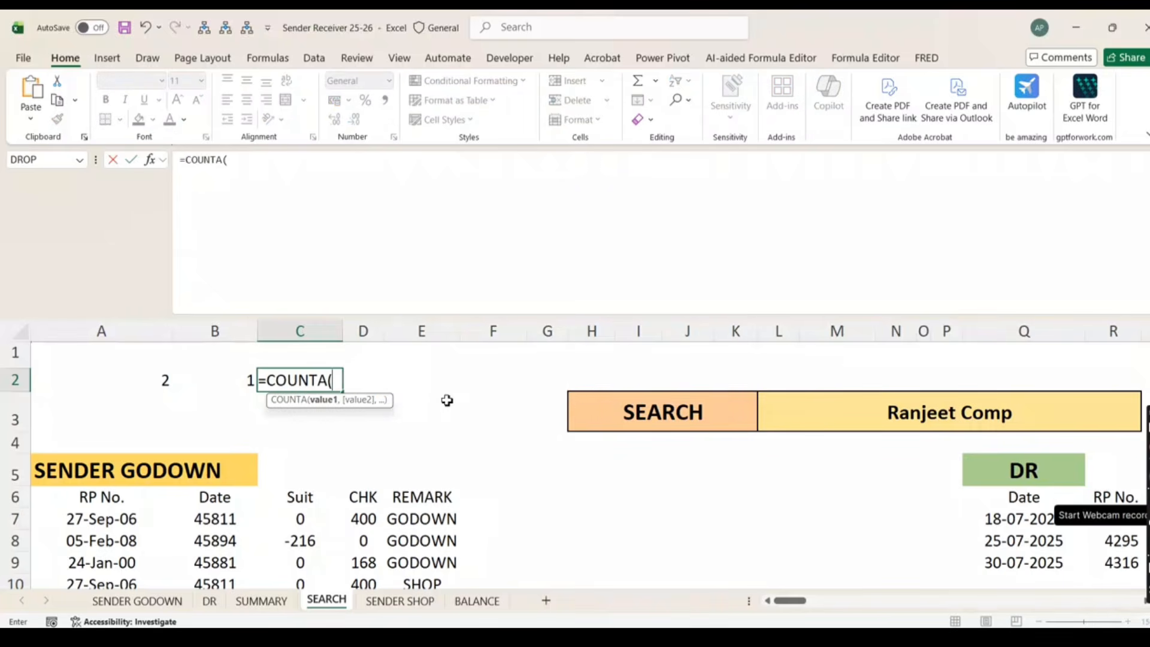
key("ctrl+v")
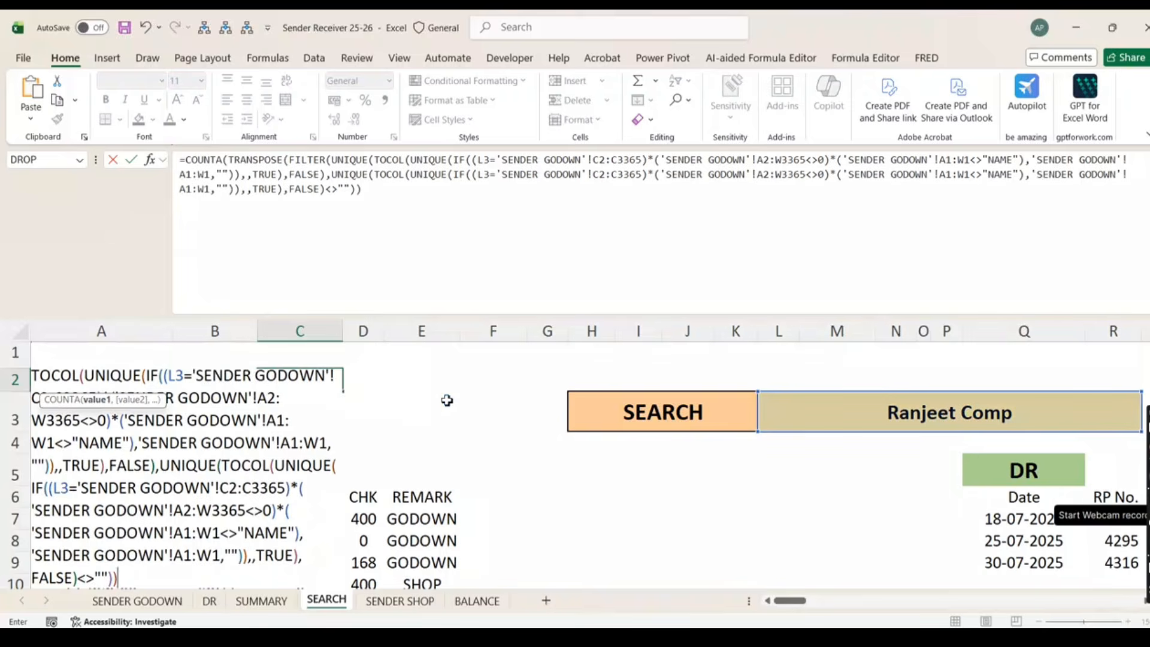
type("))-2")
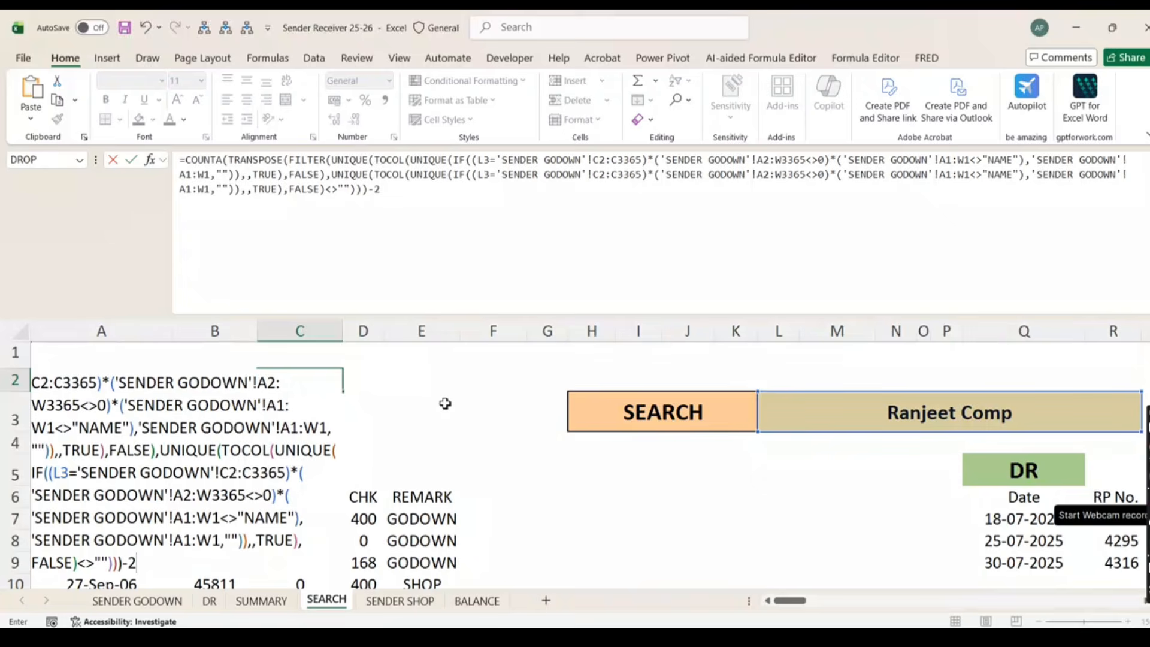
key("ctrl+Return")
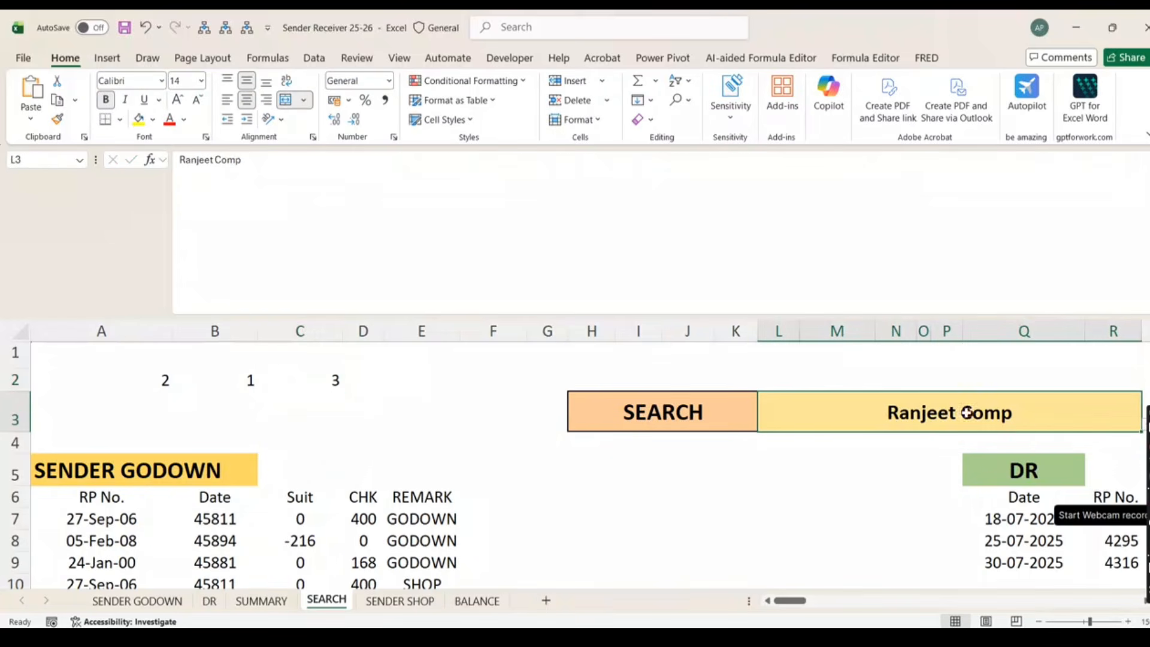
left_click(965, 413)
left_click(328, 382)
Change C2 to =SEQUENCE(,COUNTA(…)-2,3) so 3, 4, 5 spill across row 2
left_click_drag(246, 380, 192, 383)
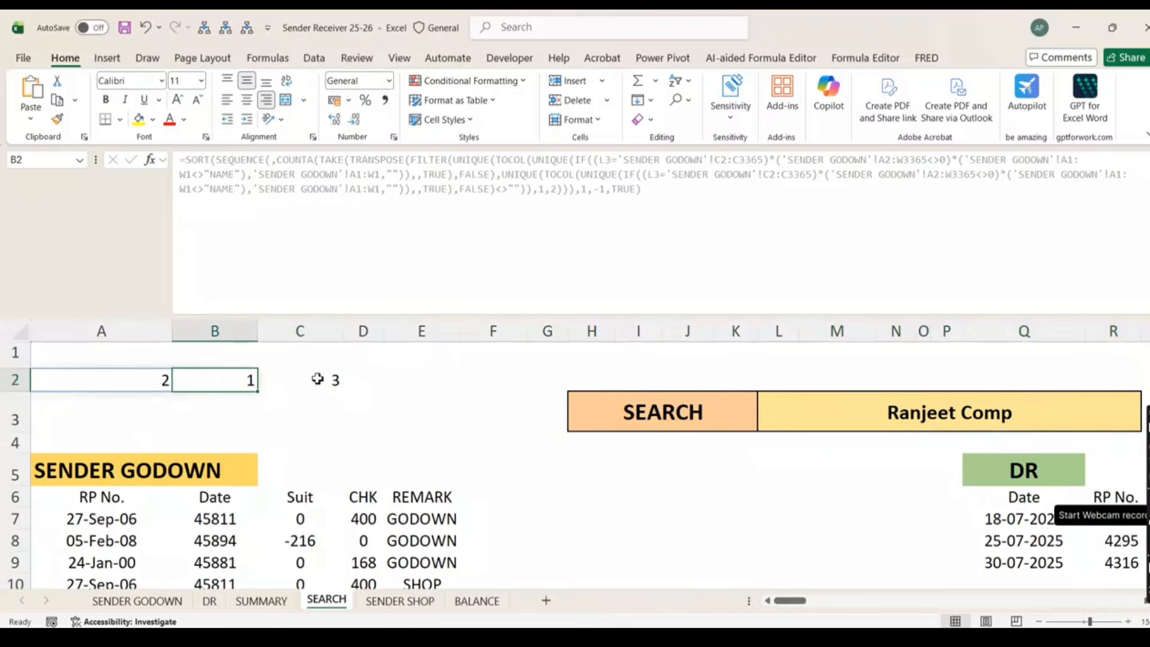
left_click(317, 379)
left_click(183, 160)
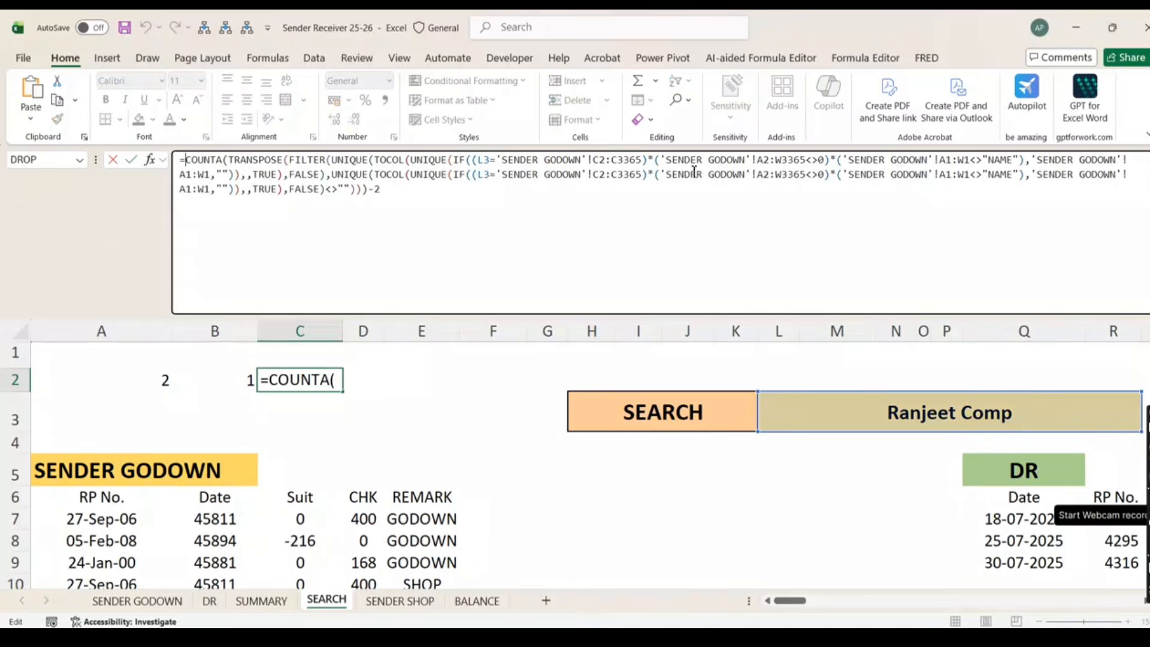
type("squ")
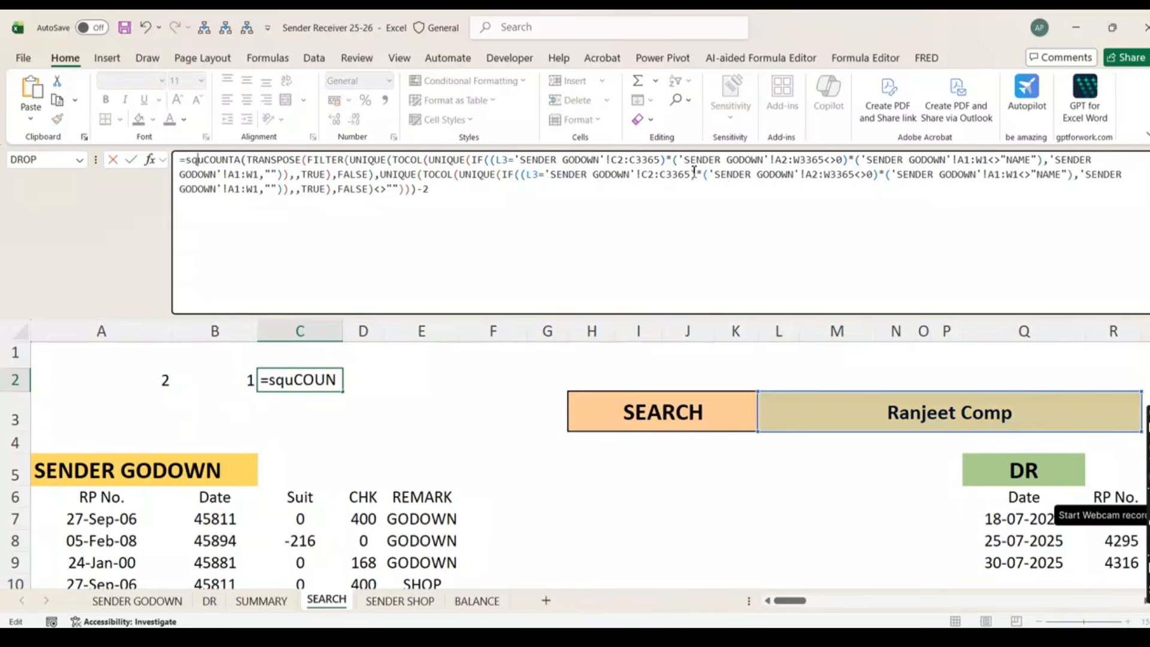
key("BackSpace")
key("BackSpace")
type("eq")
key("Tab")
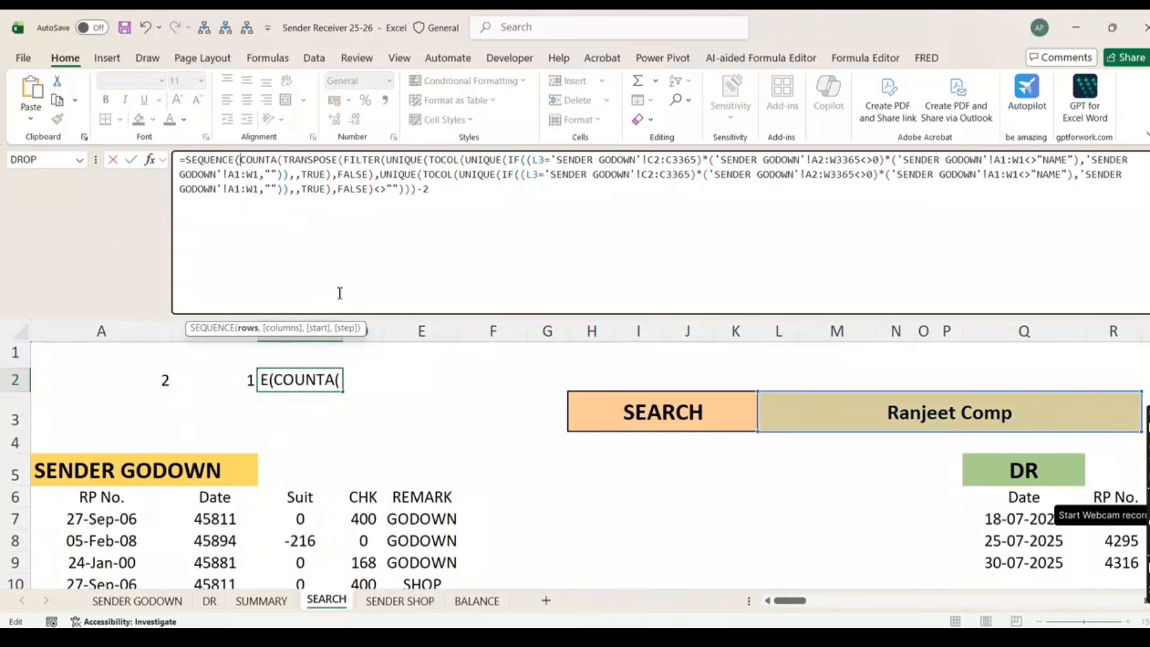
type(",")
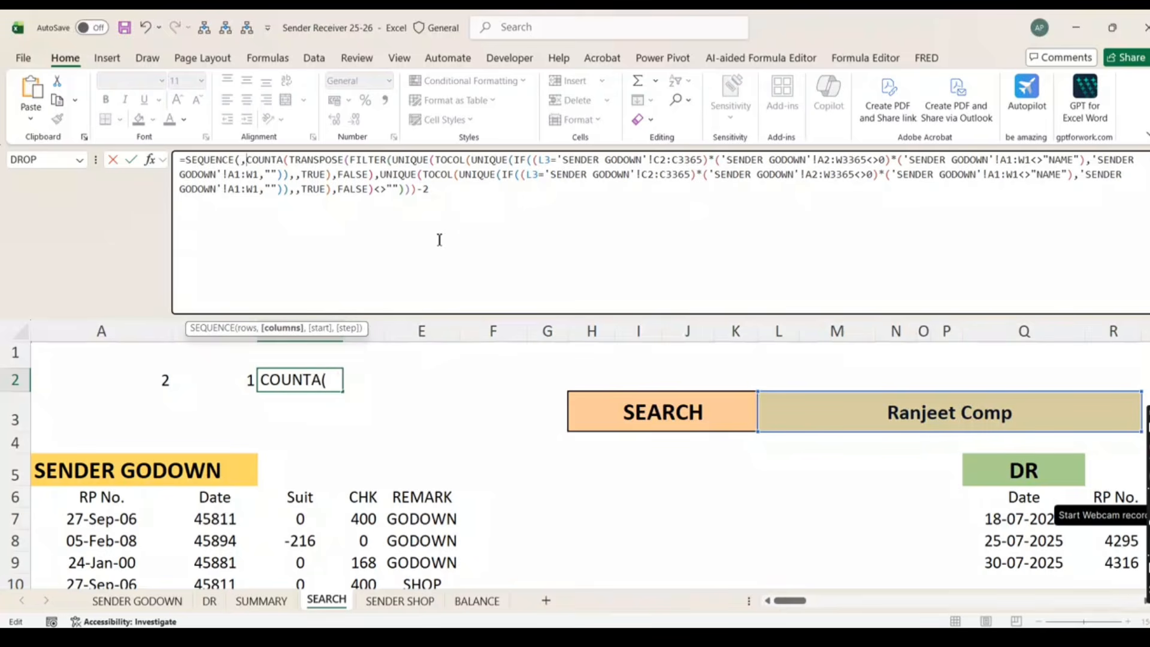
left_click(449, 188)
type(",")
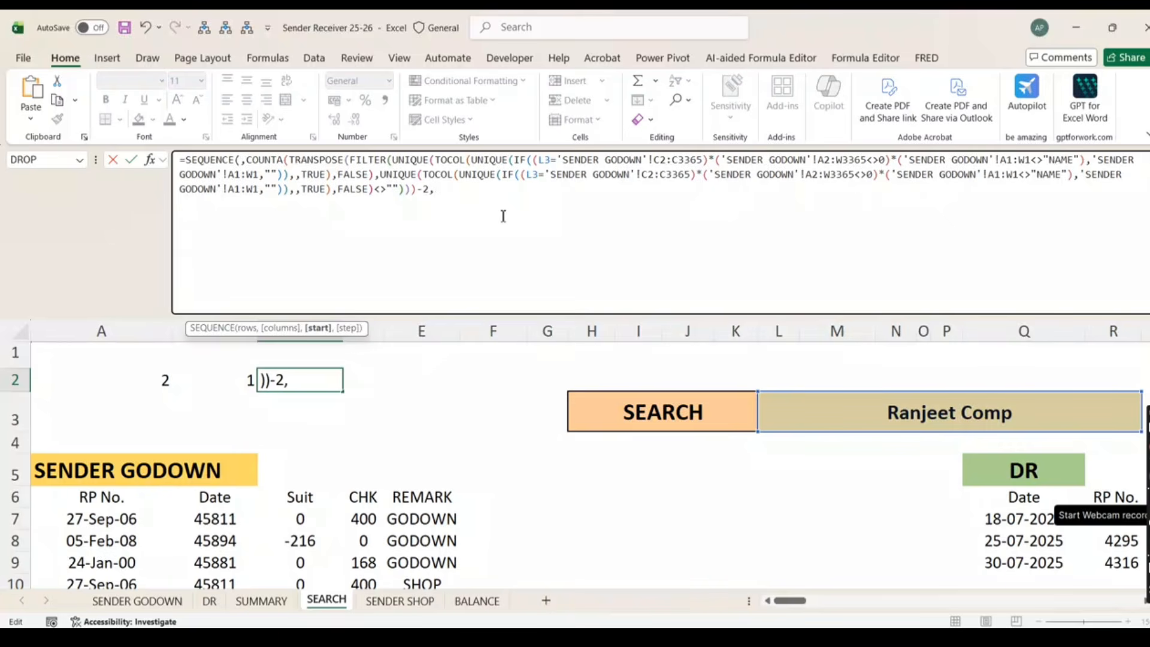
type("3")
type(")")
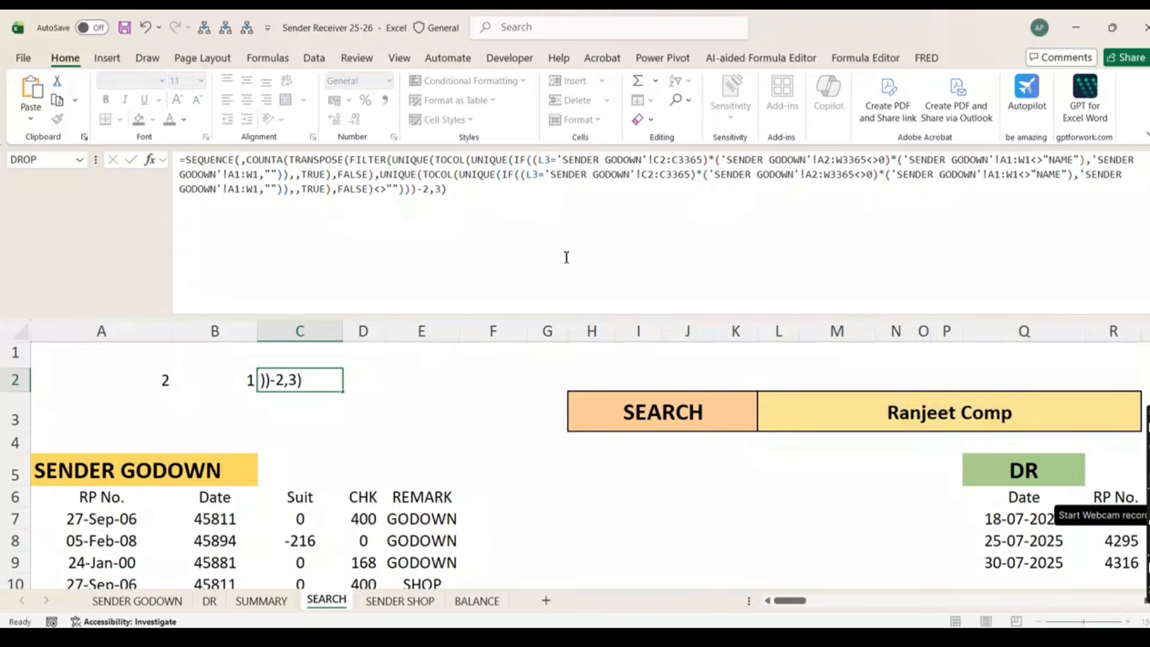
key("Return")
key("Up")
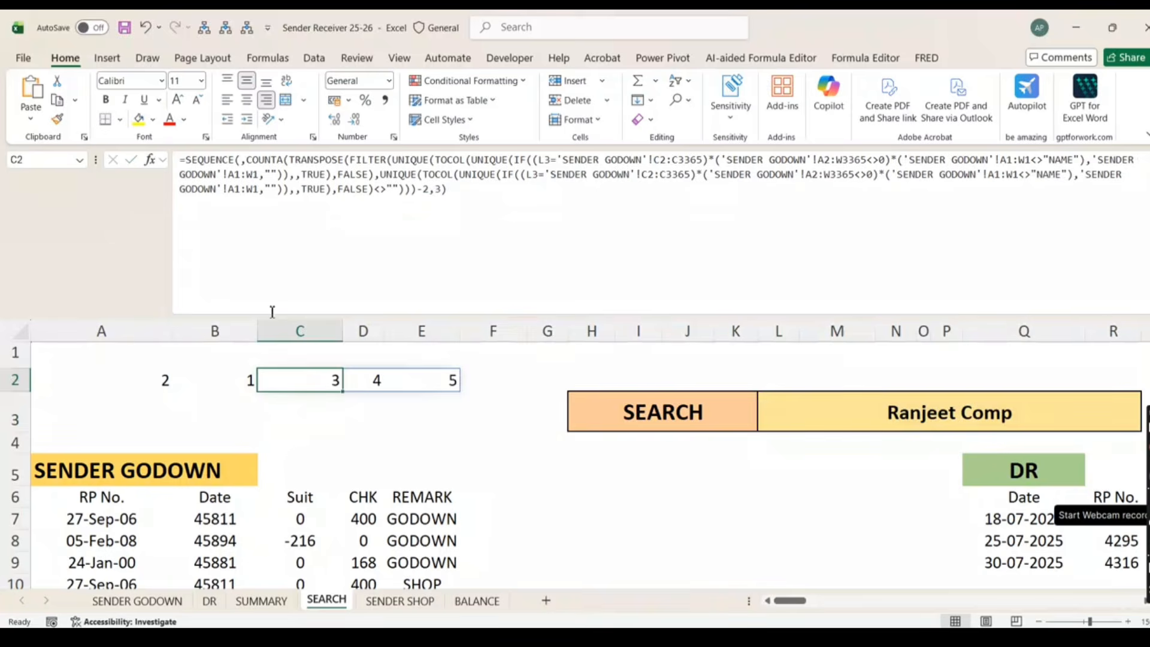
Copy C2's SEQUENCE formula text, then delete it from C2
left_click(230, 178)
key("ctrl+a")
key("ctrl+c")
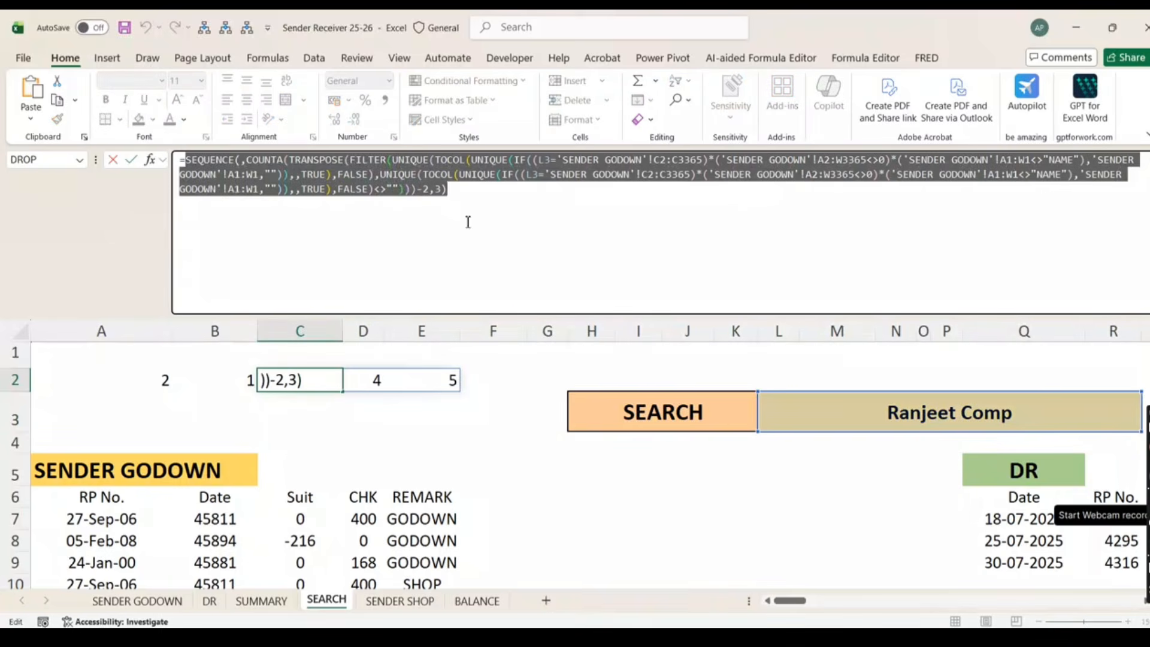
key("Escape")
key("Delete")
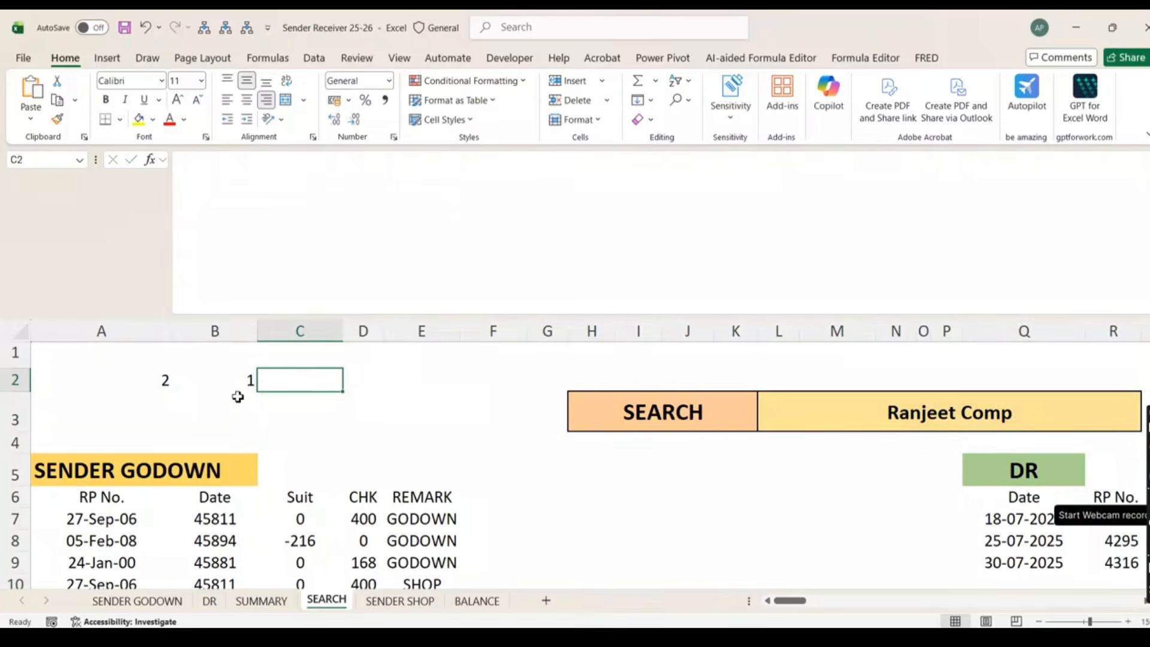
Wrap A2's SORT formula in HSTACK with the pasted SEQUENCE, spilling 2, 1, 3, 4, 5
left_click(154, 380)
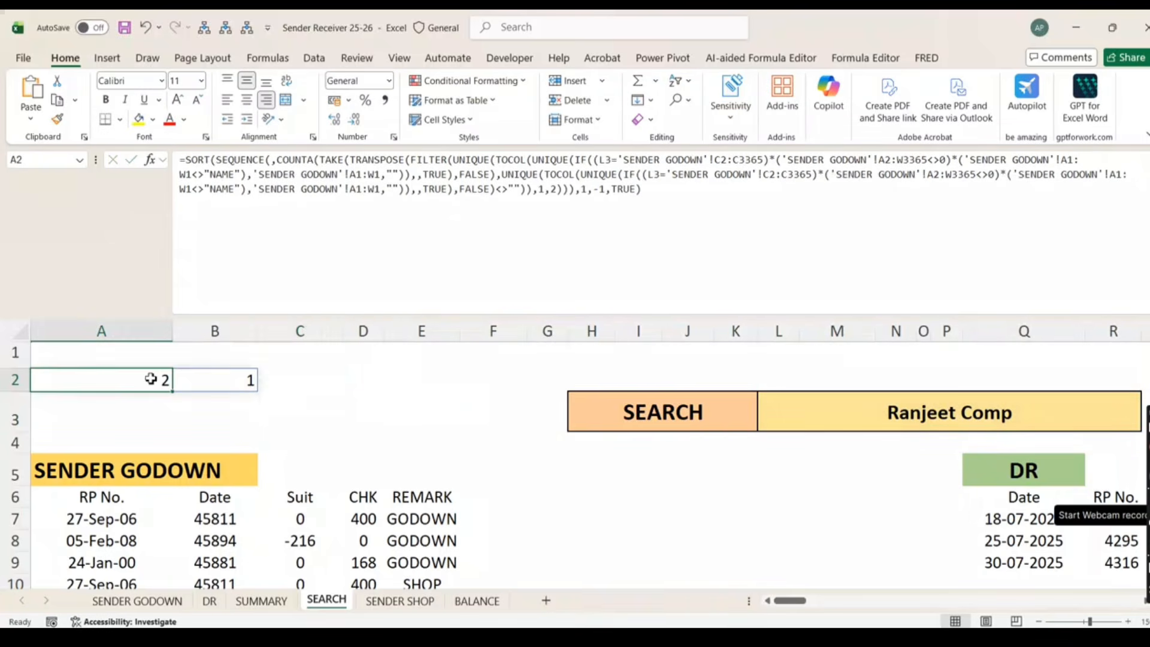
left_click(185, 160)
type("HSTACK(")
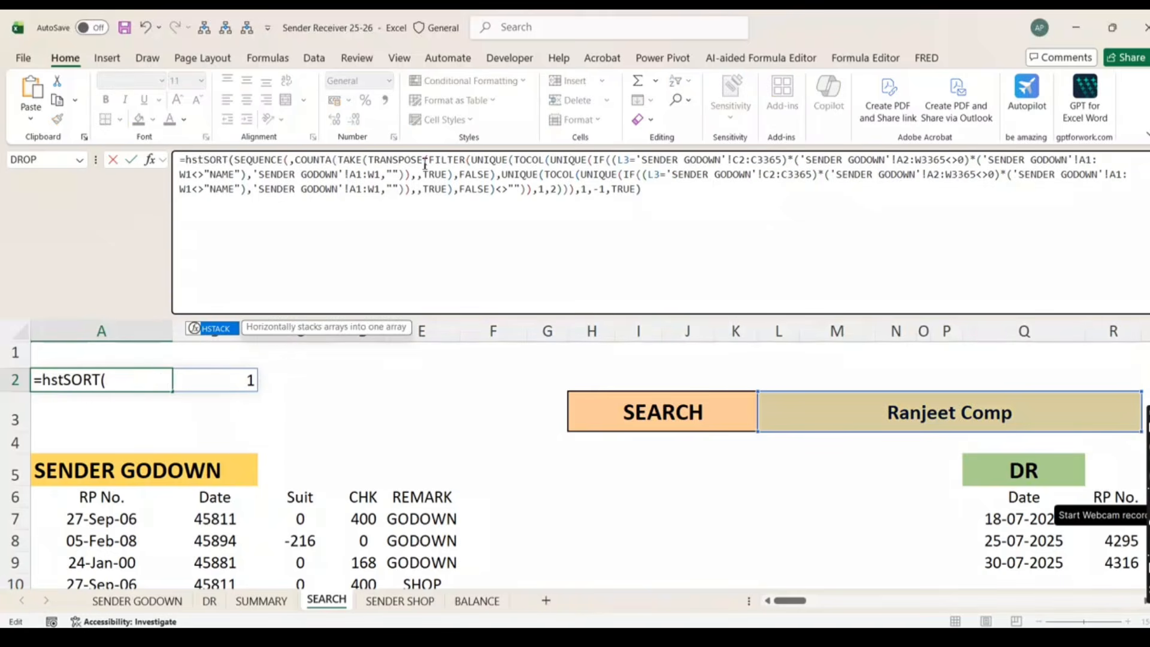
key("Tab")
left_click(669, 198)
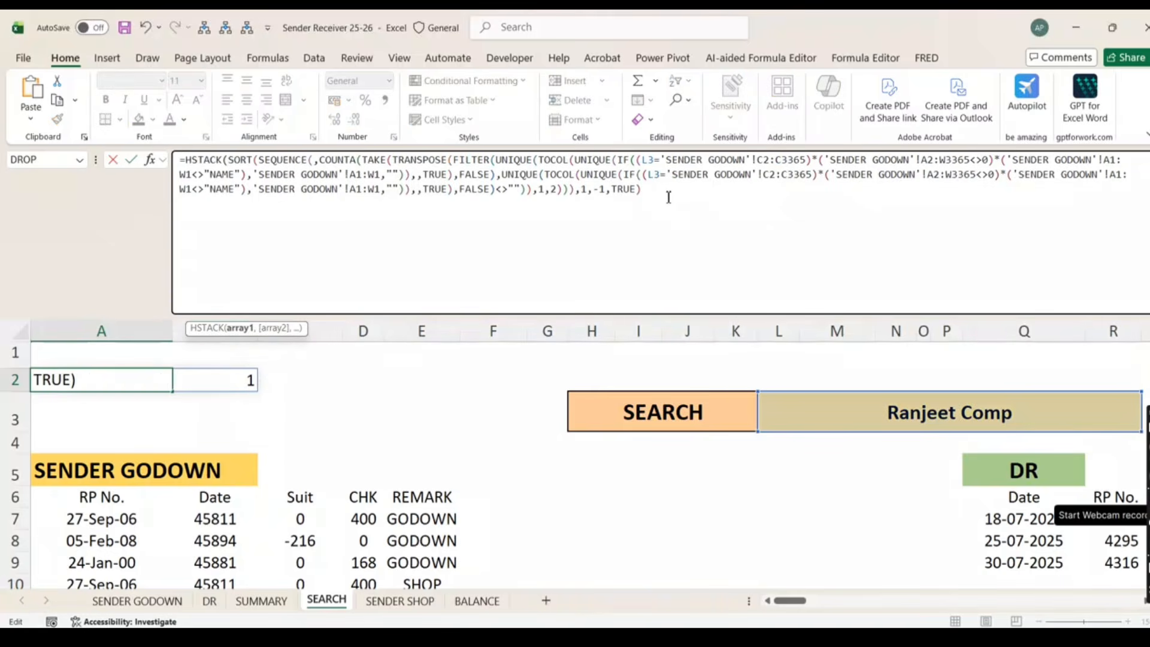
type(",")
key("ctrl+v")
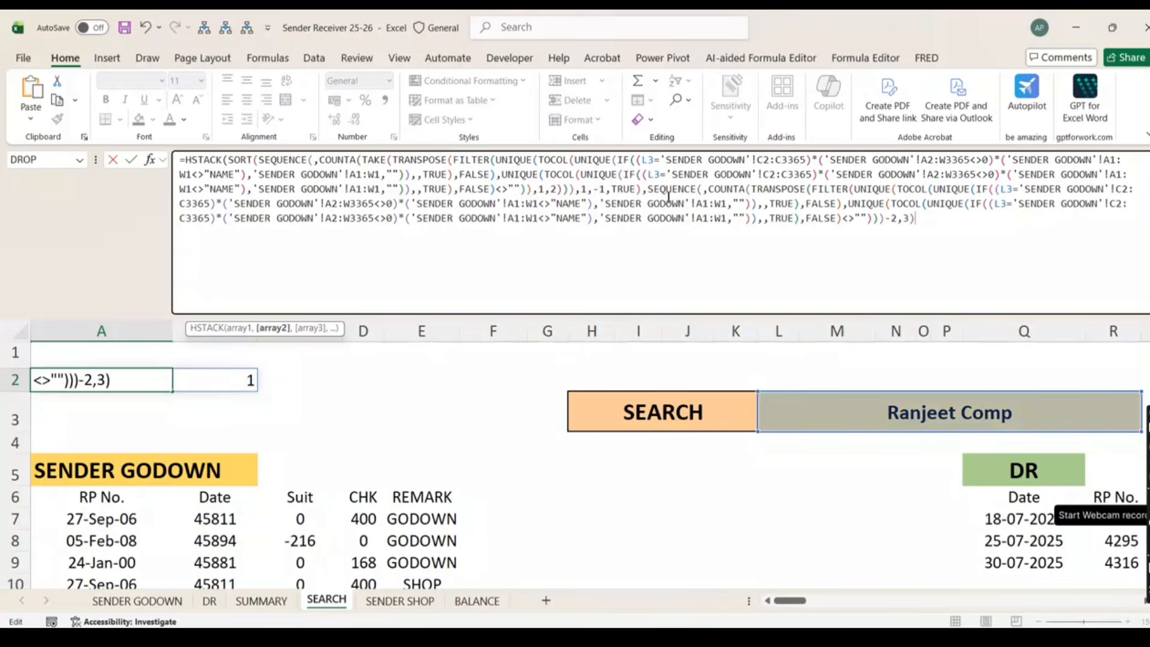
key("ctrl+Return")
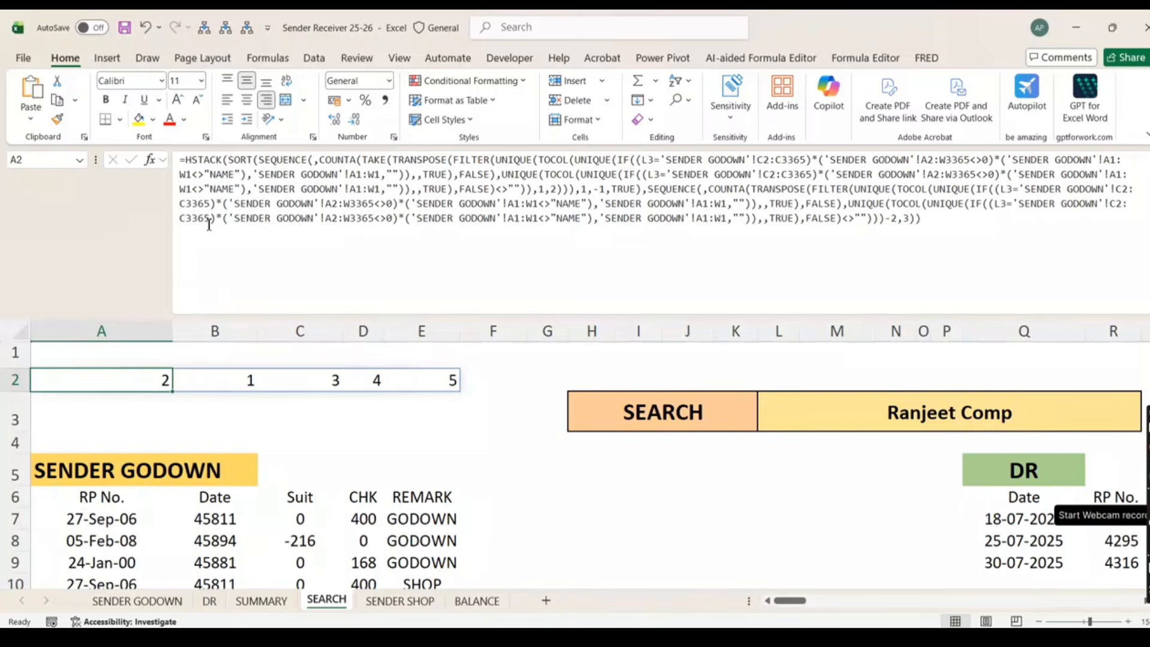
left_click_drag(187, 159, 973, 223)
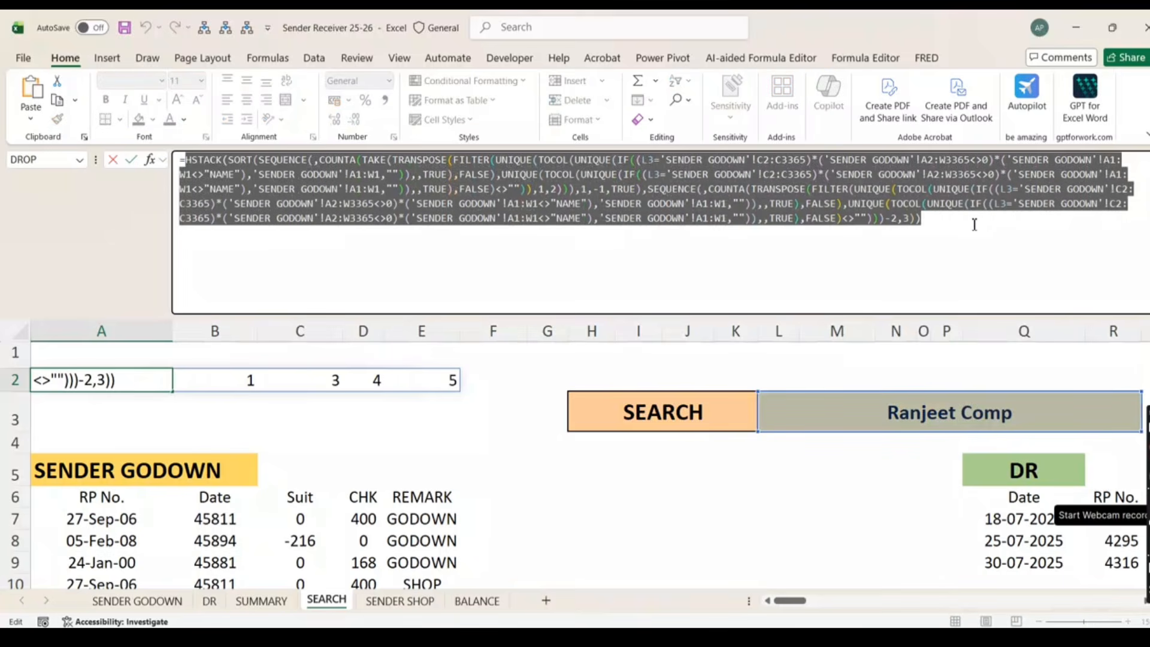
Begin wrapping A6's TRANSPOSE formula in SORTBY, cancel the edit, and switch to Chrome
key("Escape")
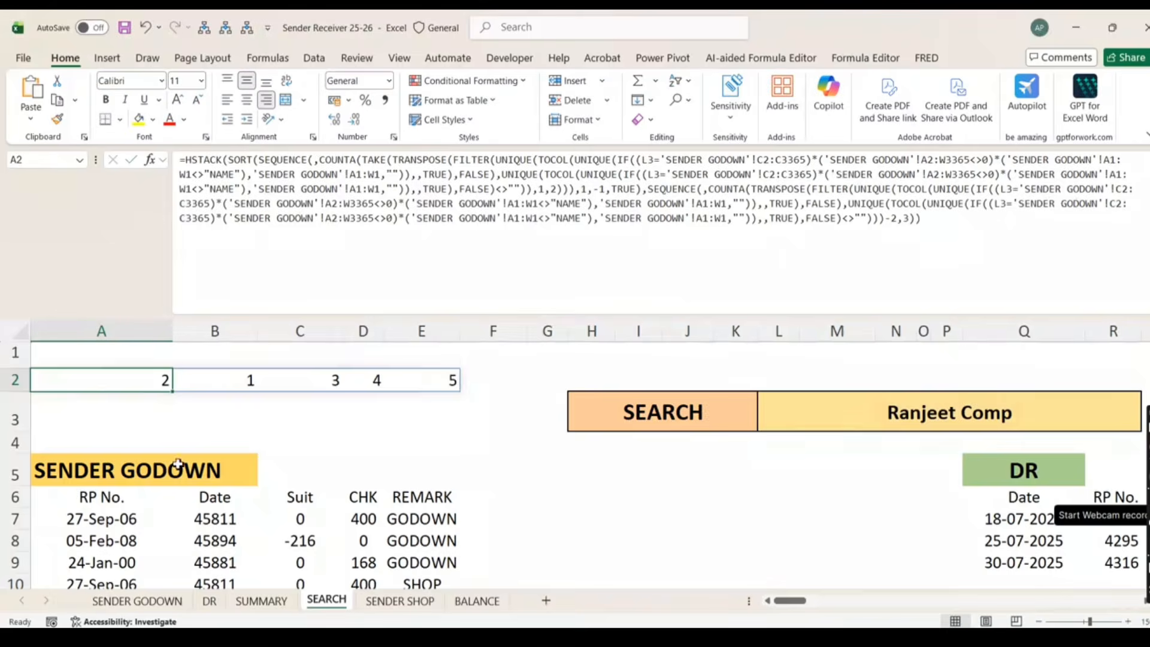
scroll(178, 464, "down", 1)
left_click(110, 430)
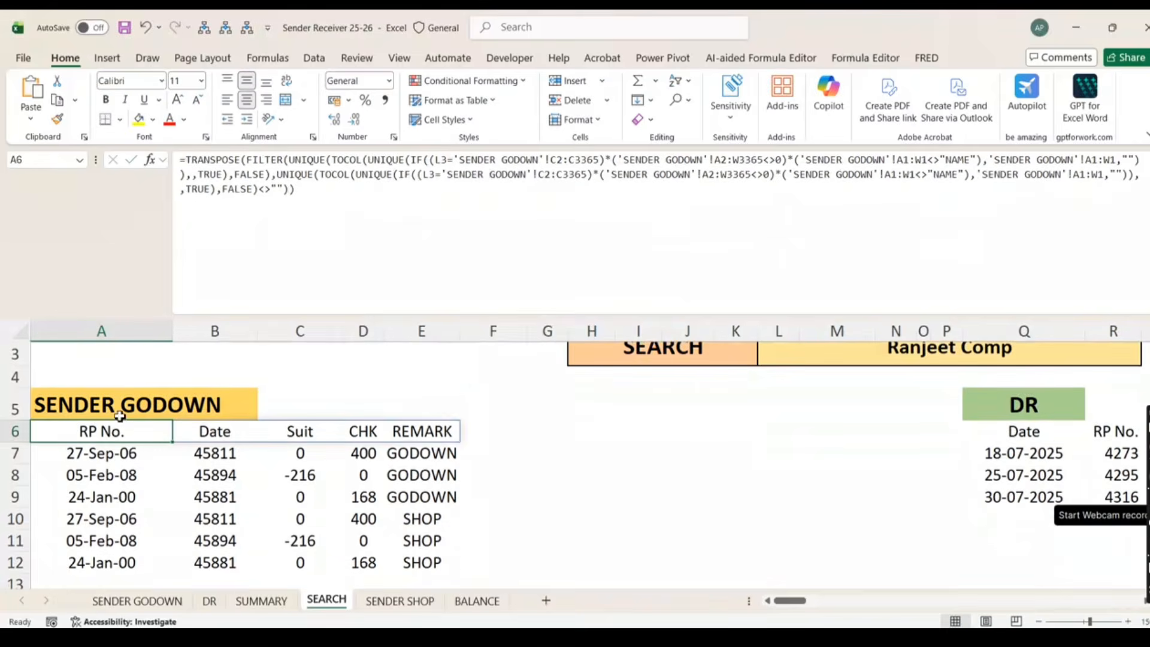
left_click(190, 162)
type("sort")
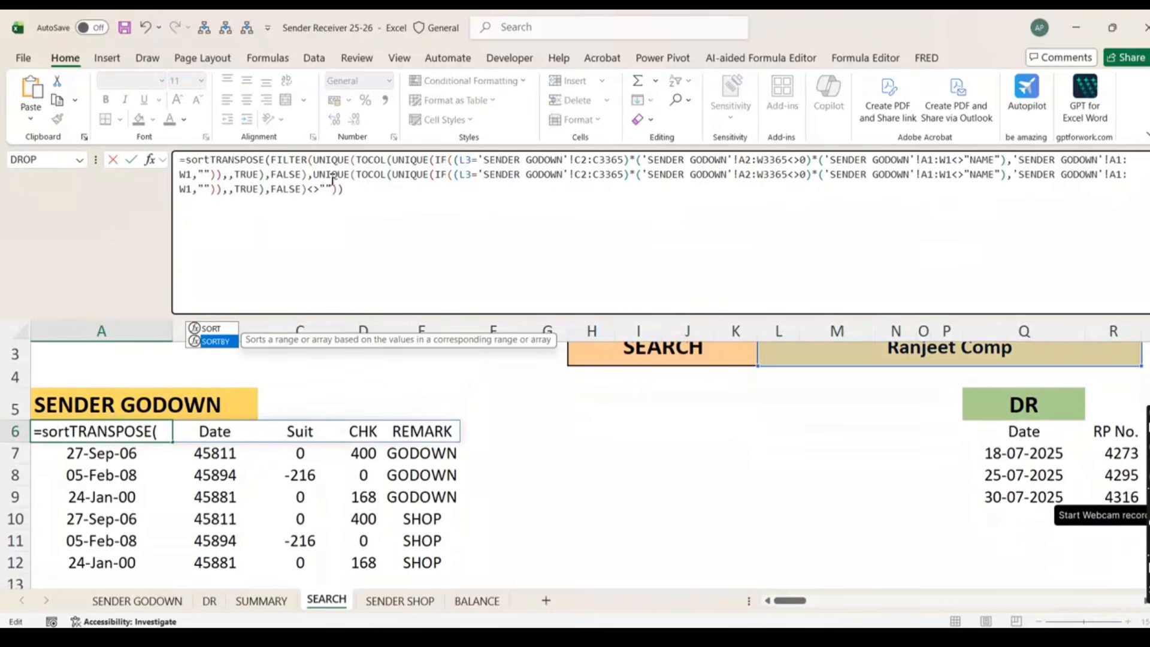
key("Tab")
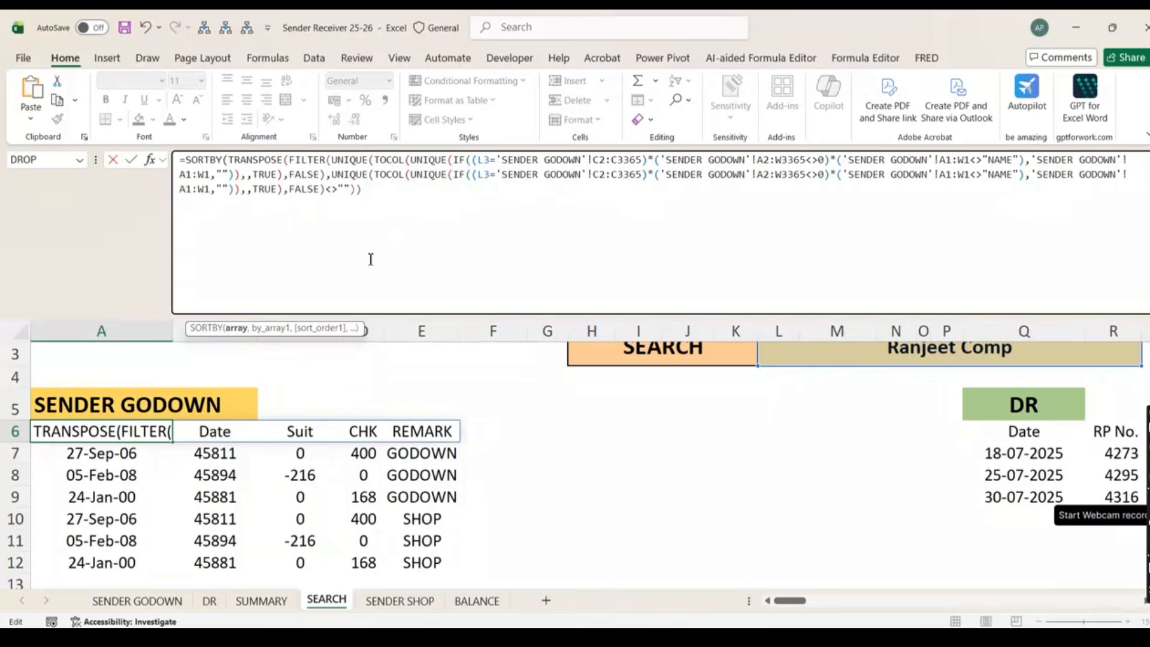
key("Escape")
scroll(386, 412, "up", 1)
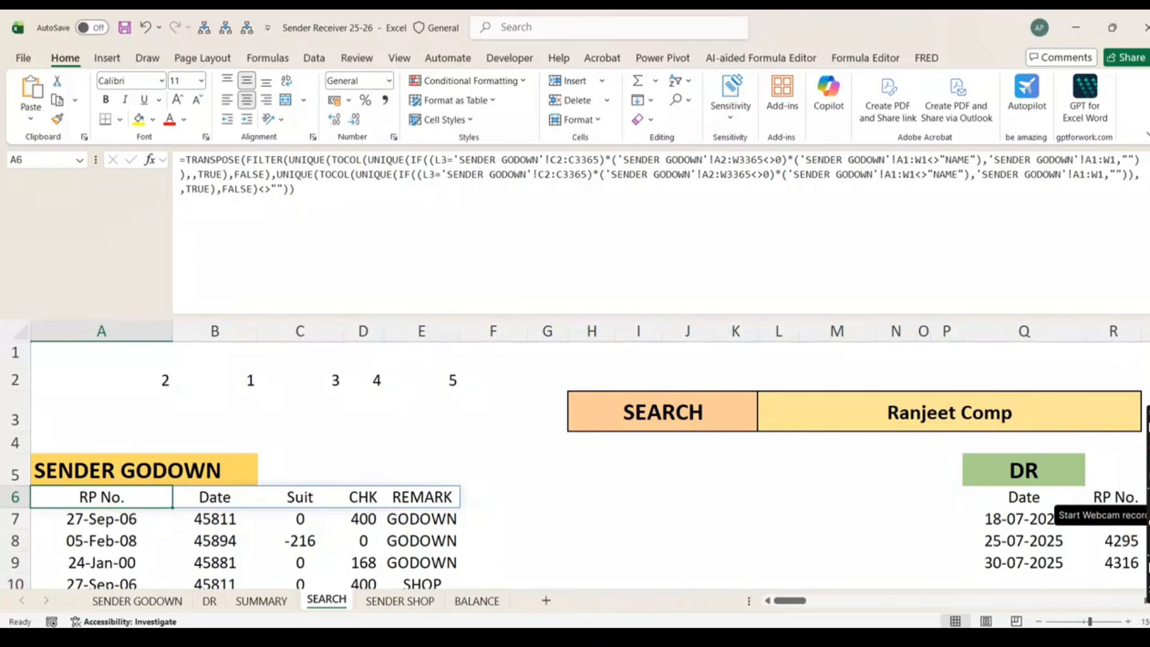
left_click(722, 637)
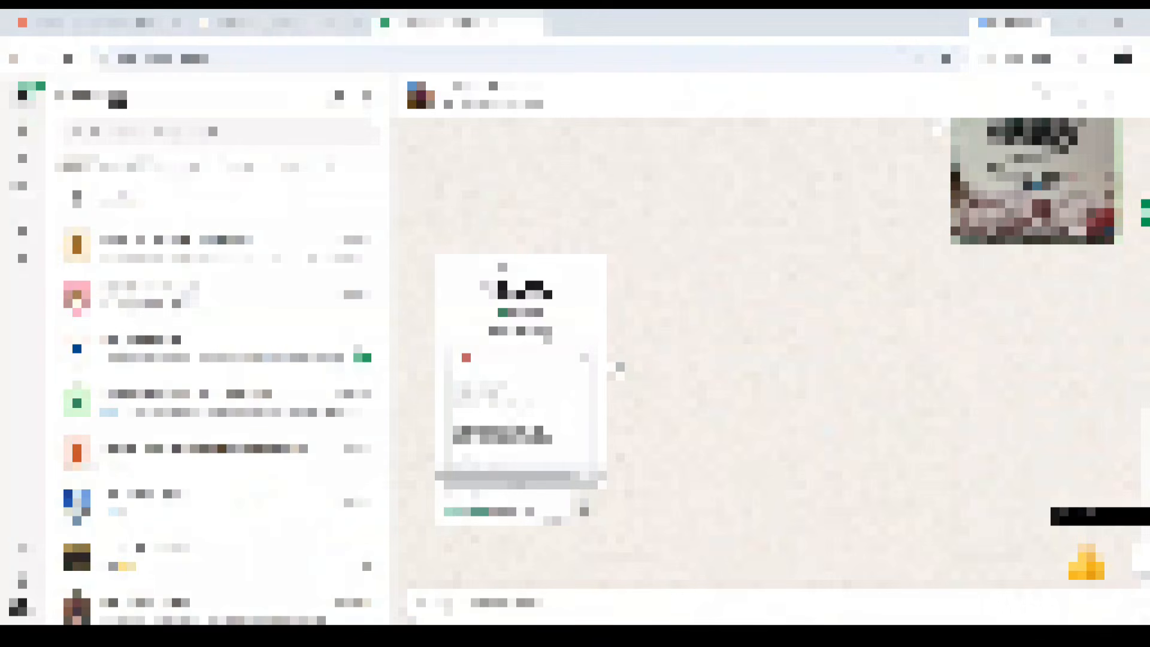
Load the Abhijeetji Technical 4M course site in a new tab and view its Featured courses
left_click(562, 23)
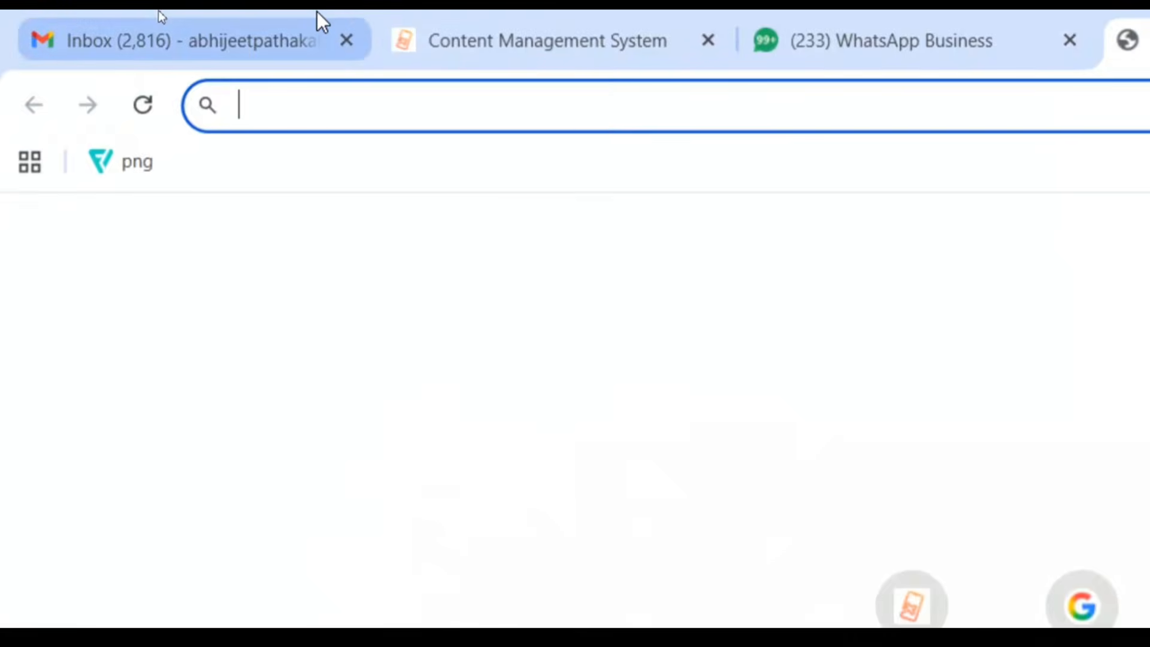
type("https://abhijeetjitechnical4m.com")
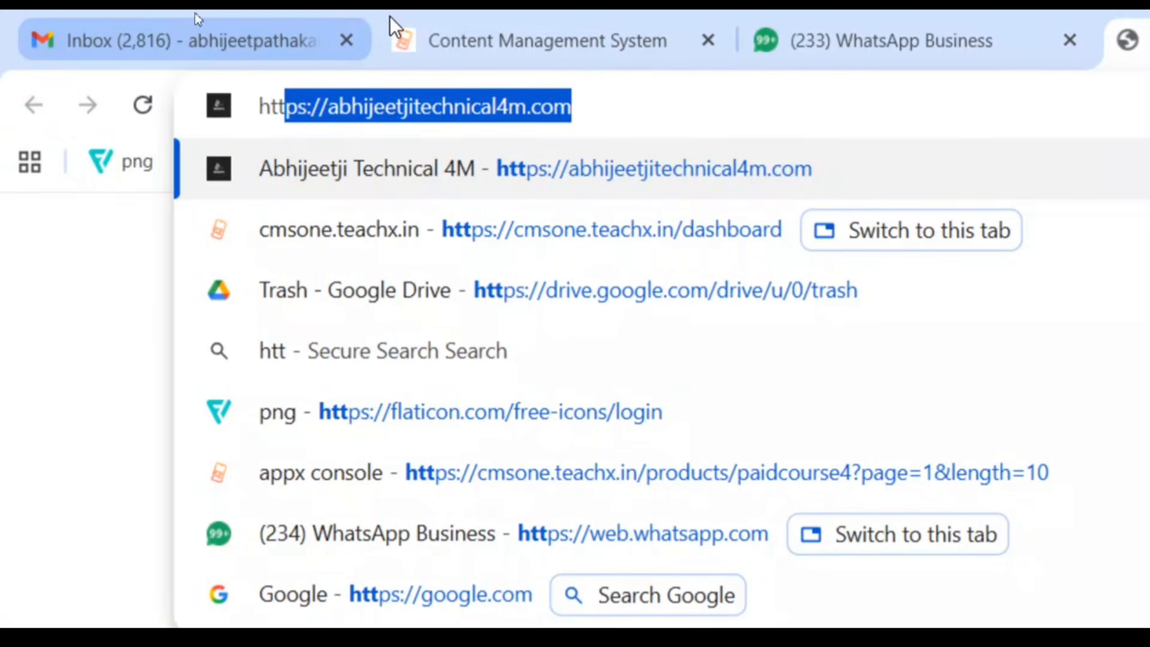
key("Return")
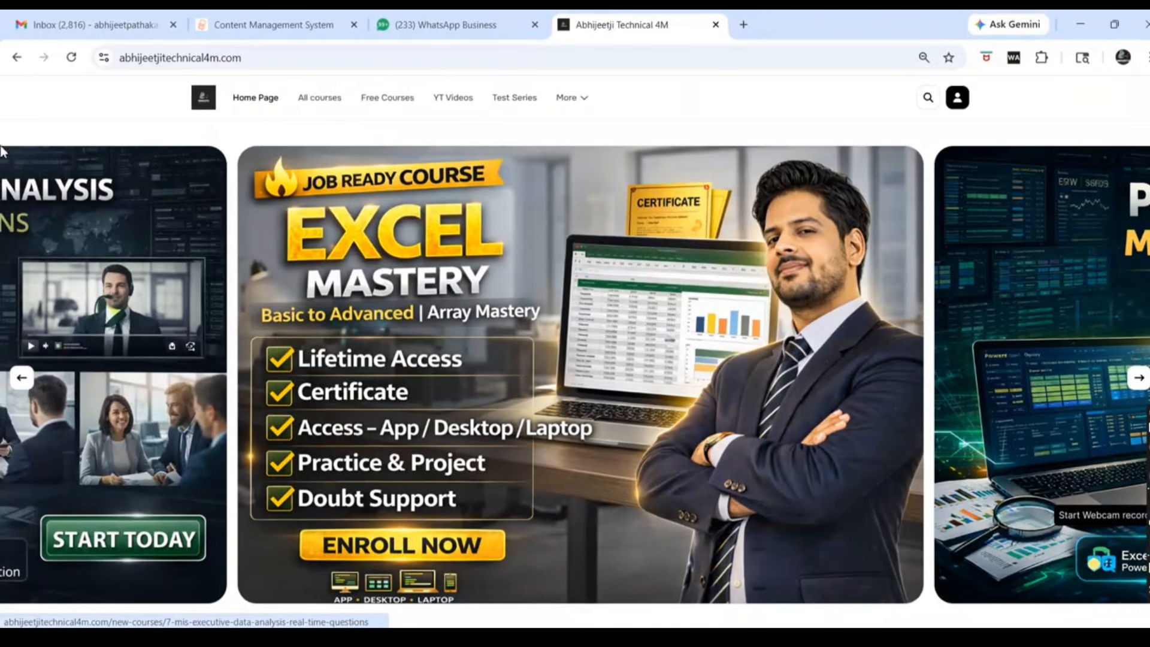
scroll(508, 371, "down", 5)
scroll(508, 372, "up", 3)
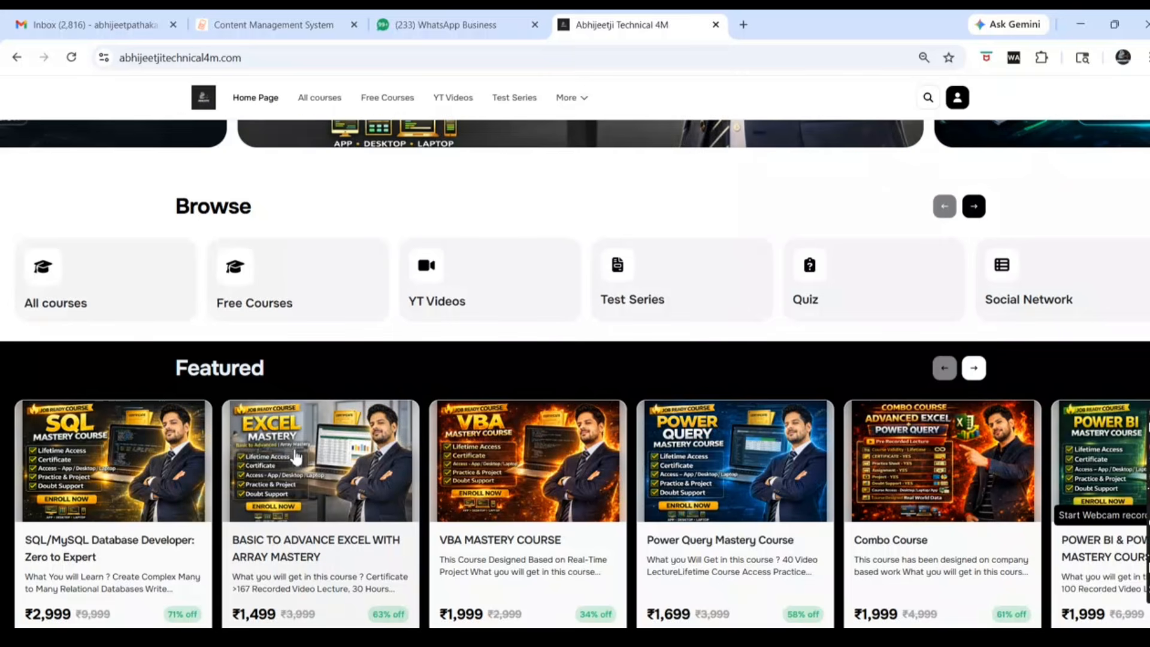
scroll(291, 465, "up", 1)
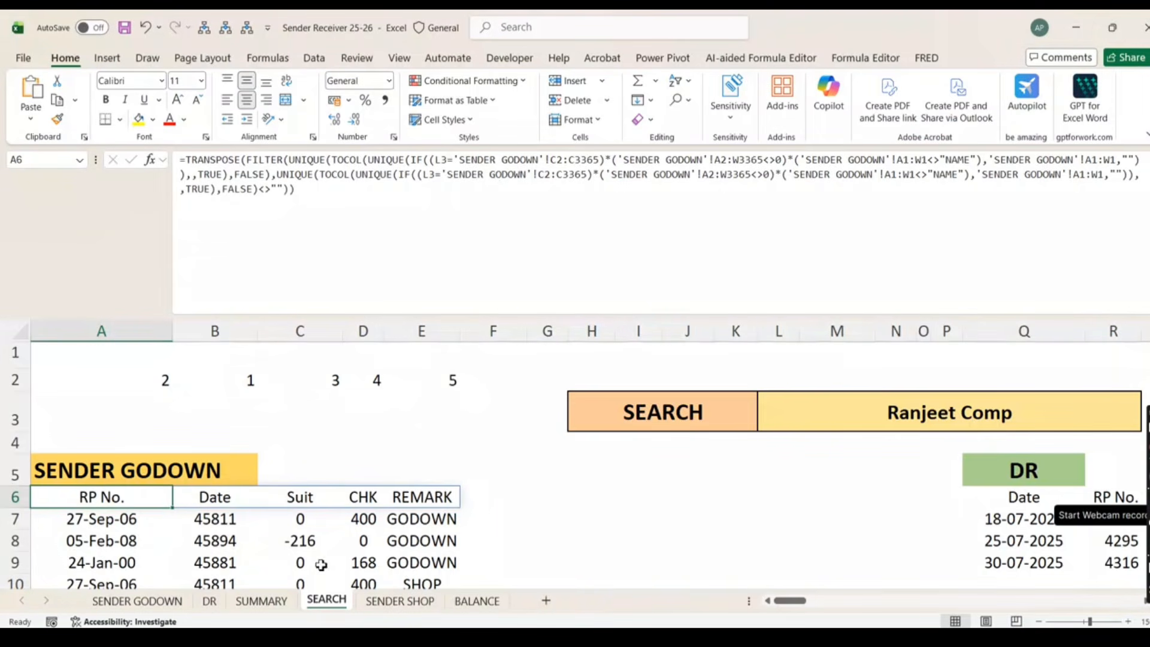
left_click(589, 634)
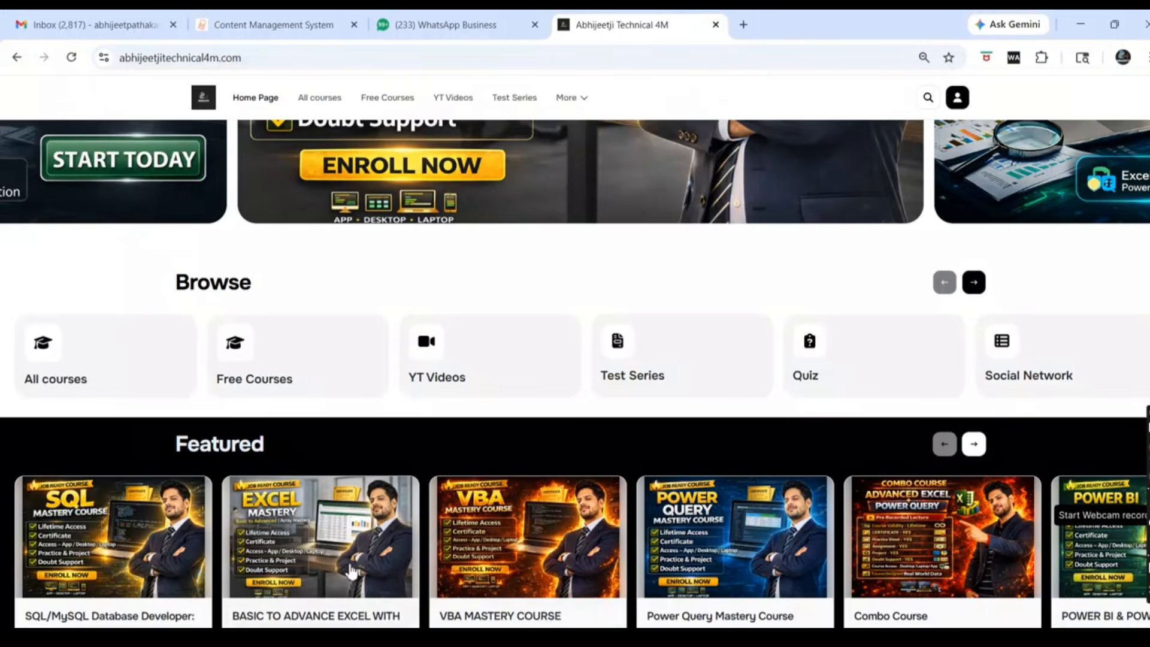
Advance the Featured courses carousel five times to its last card
scroll(432, 479, "down", 1)
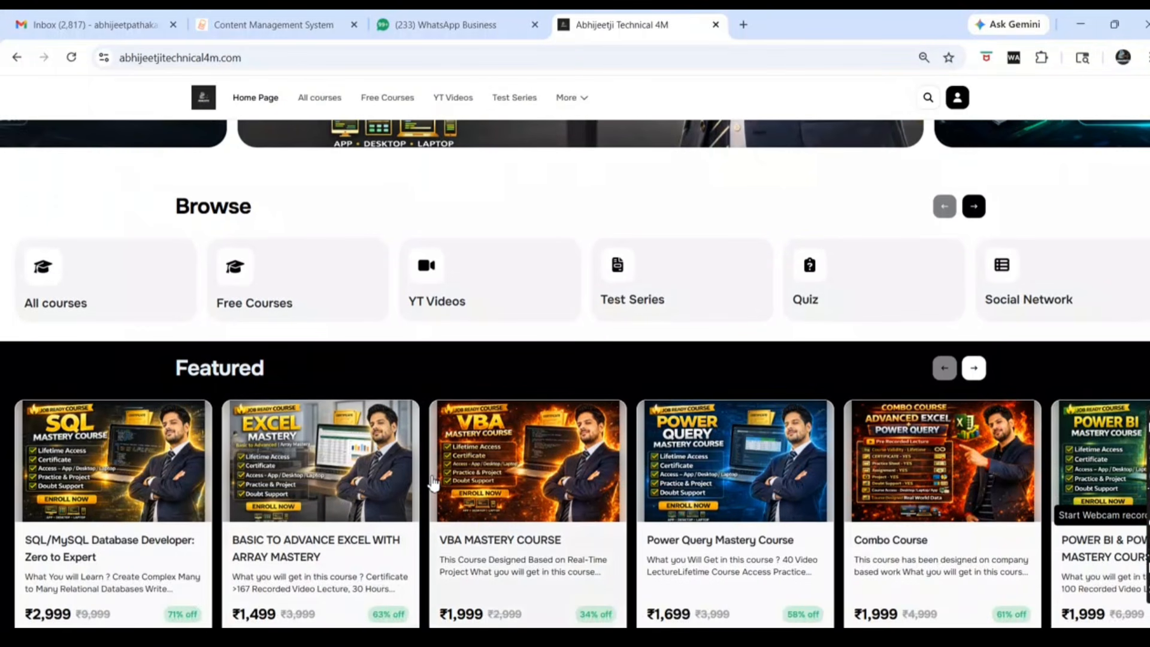
scroll(433, 483, "up", 1)
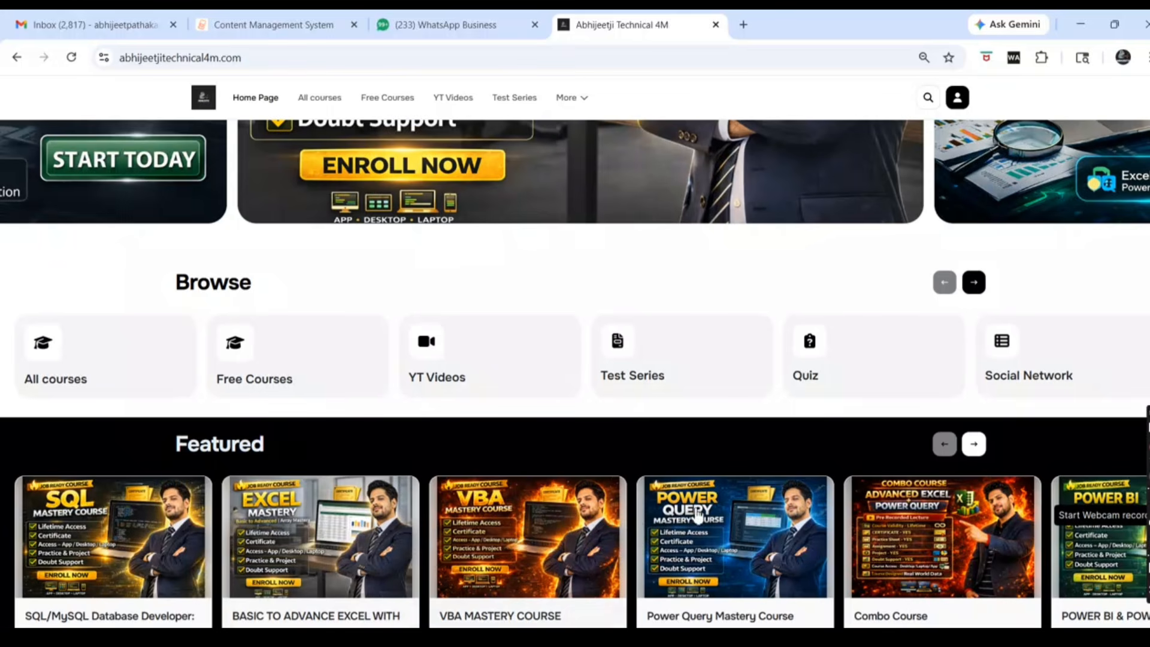
left_click(977, 446)
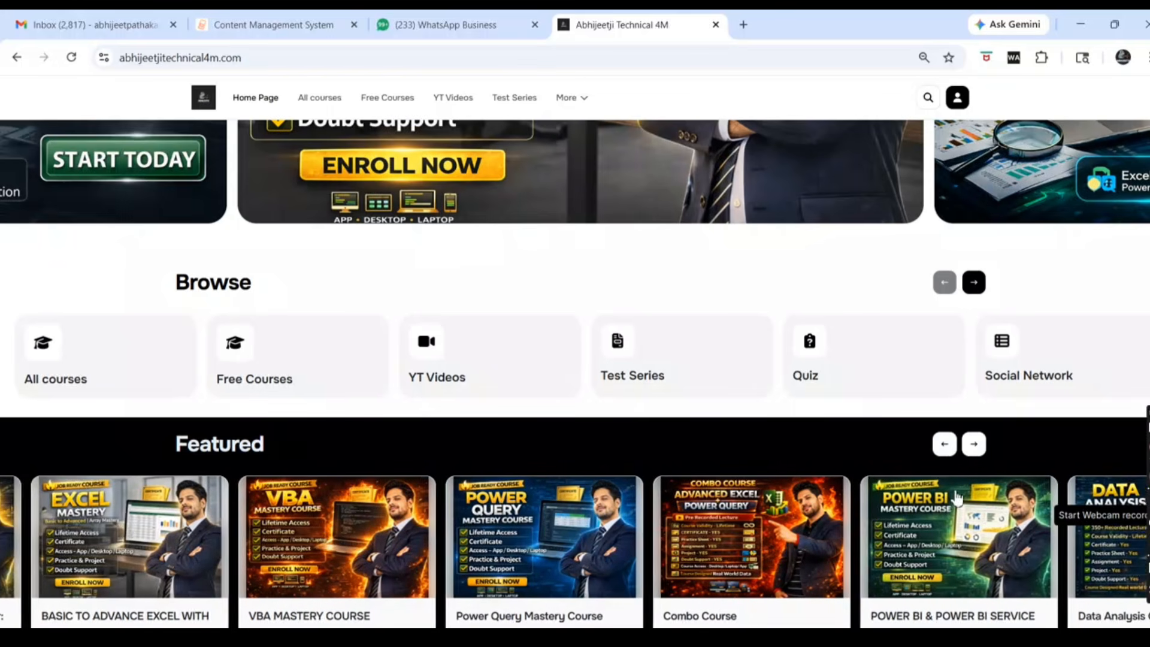
left_click(977, 446)
left_click(977, 447)
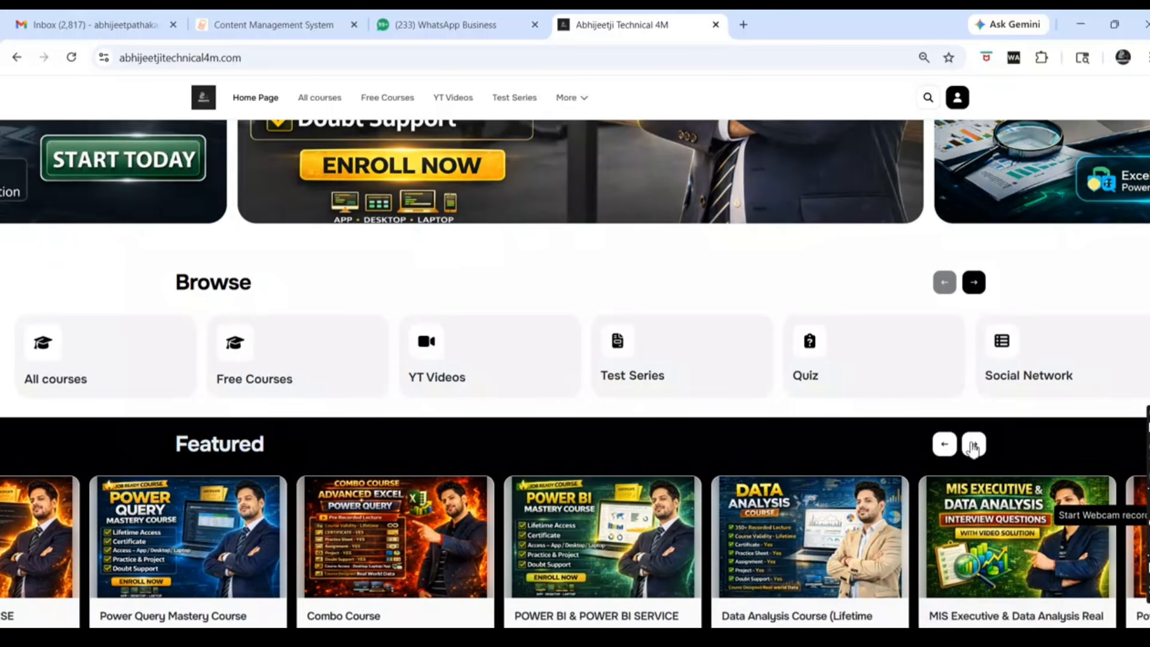
left_click(974, 446)
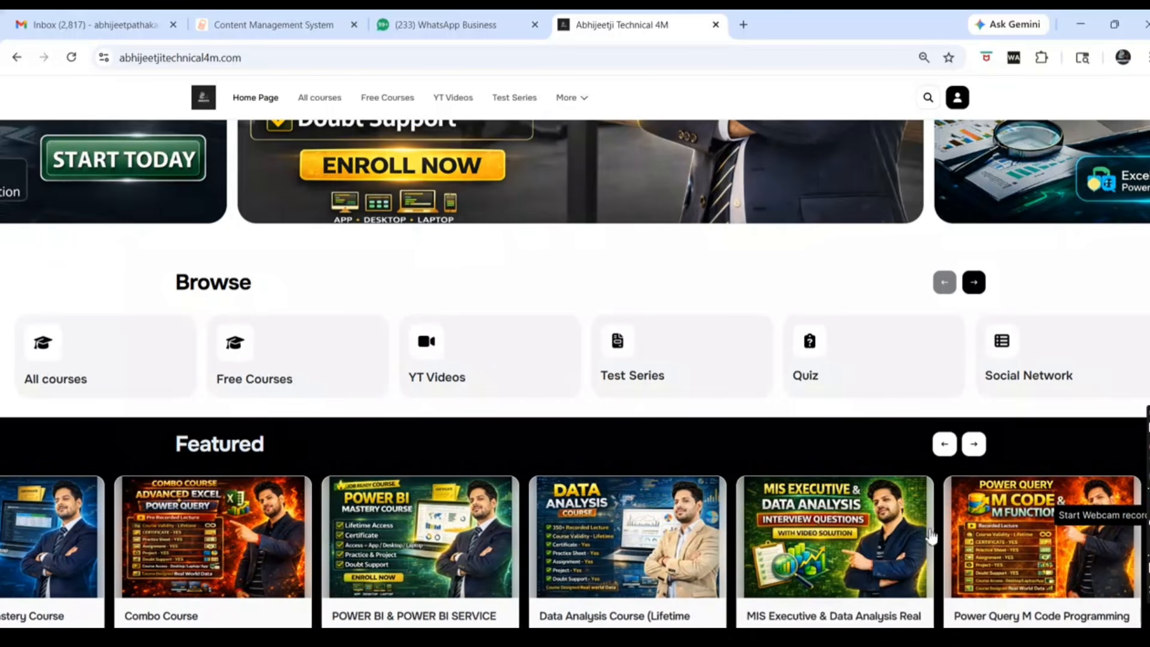
left_click(975, 446)
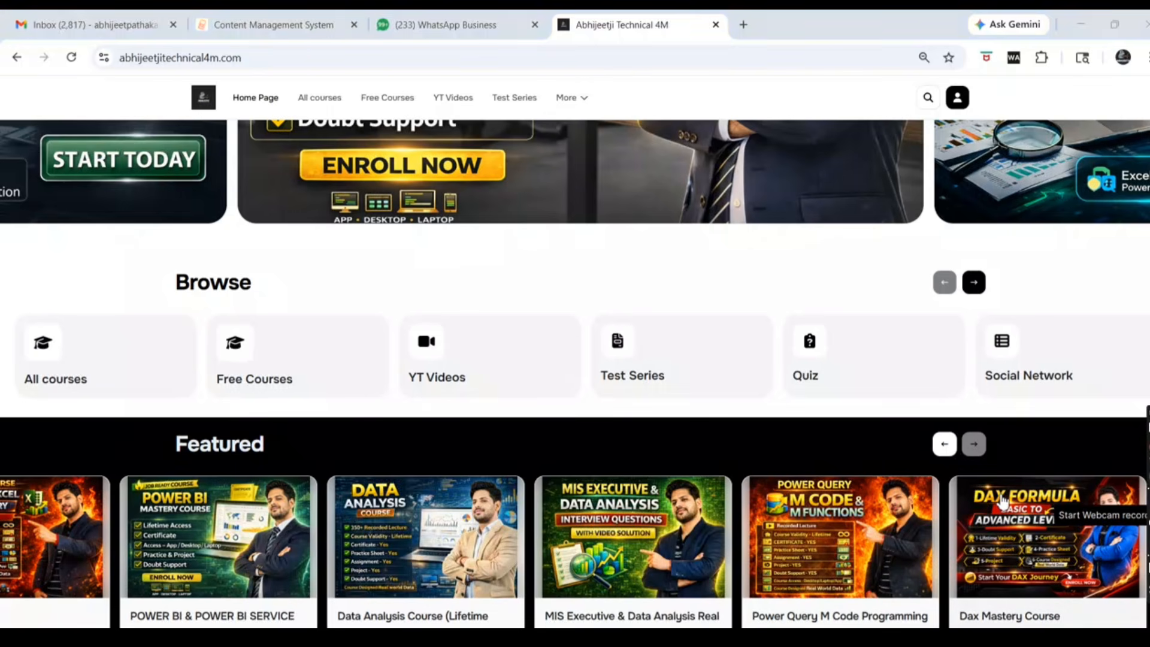
Switch back to the Excel workbook with Alt+Tab
key("alt+Tab")
key("Escape")
key("alt+Tab")
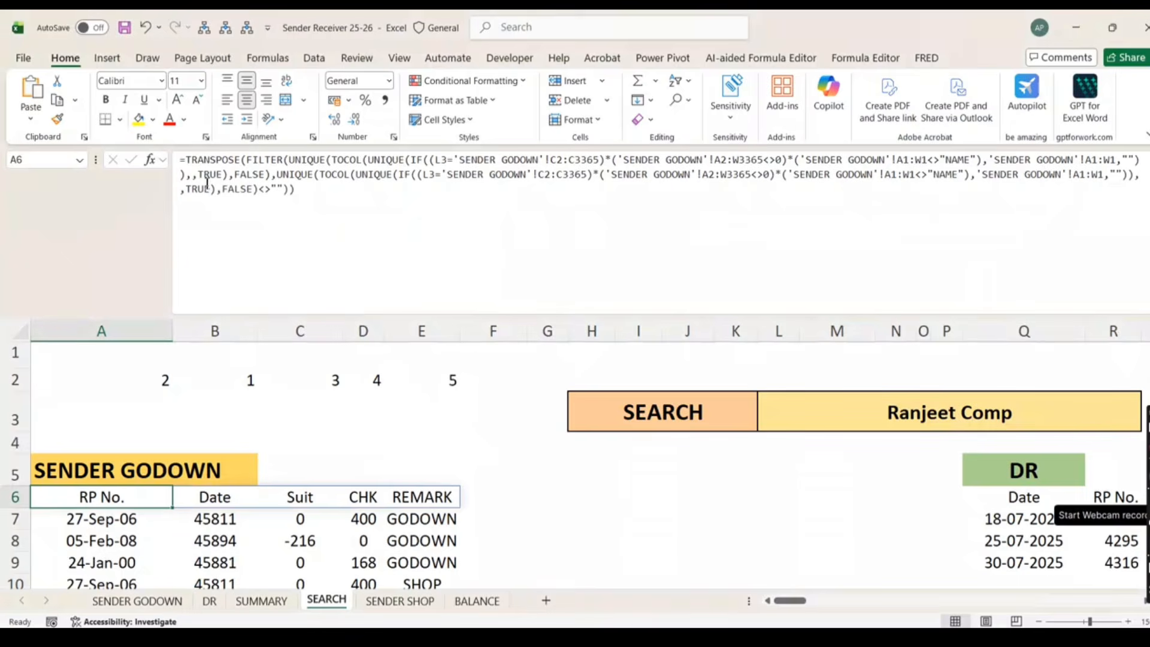
Copy the HSTACK helper formula text from A2
left_click(157, 384)
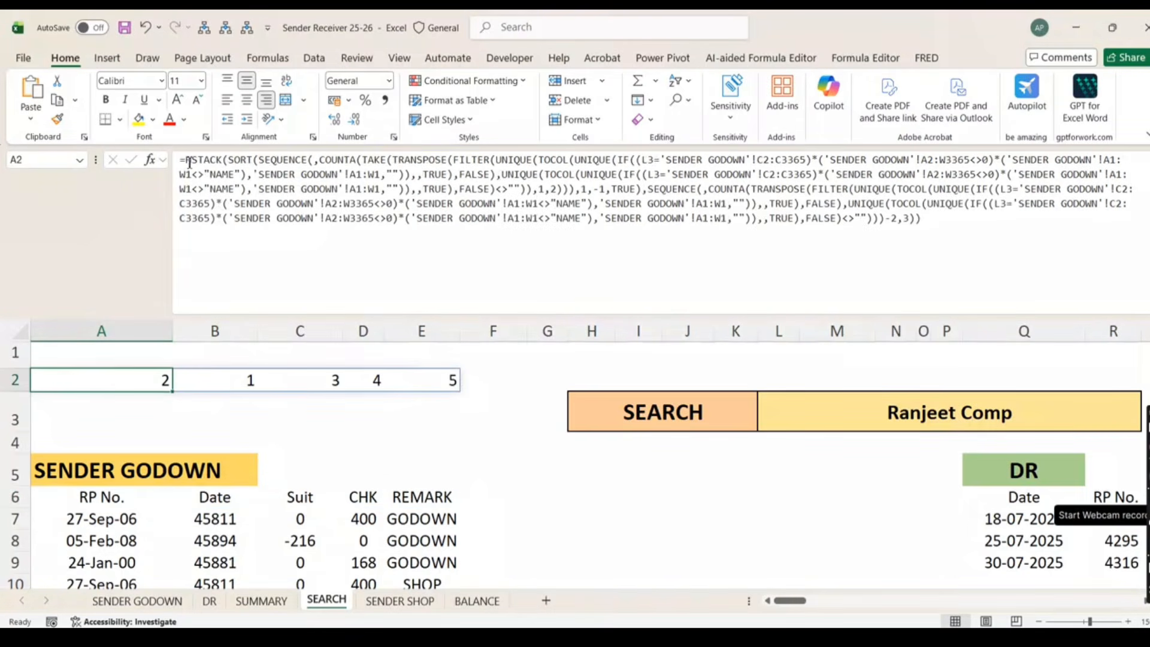
left_click_drag(189, 163, 799, 304)
key("ctrl+c")
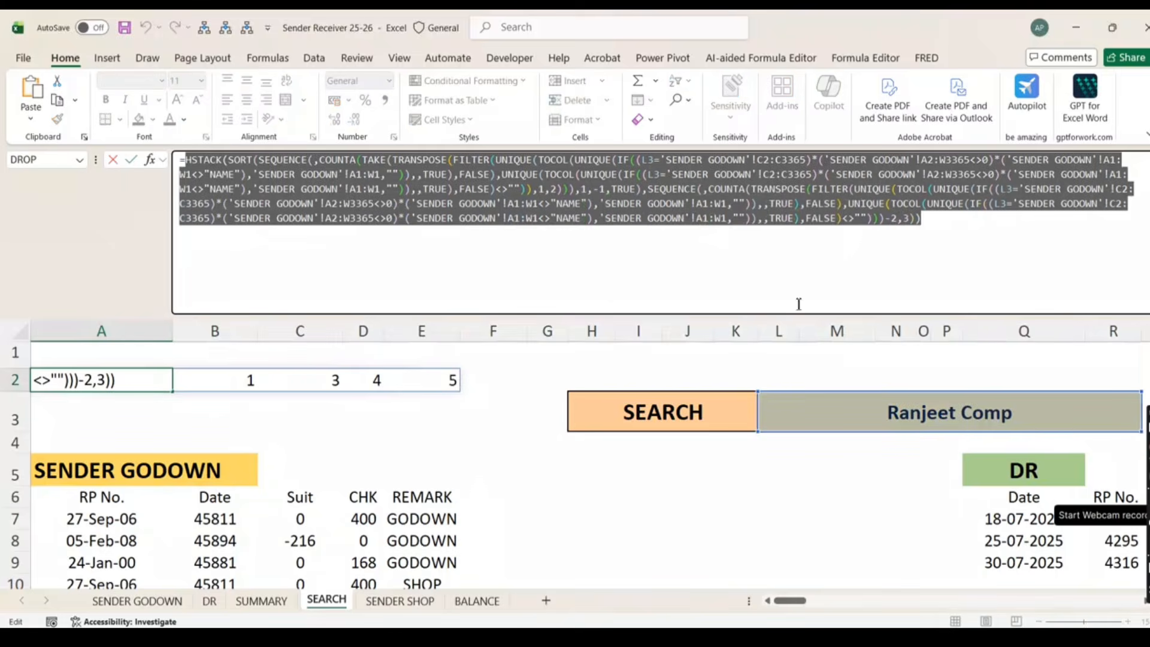
key("Escape")
Wrap A6's table header formula in SORTBY
left_click(113, 496)
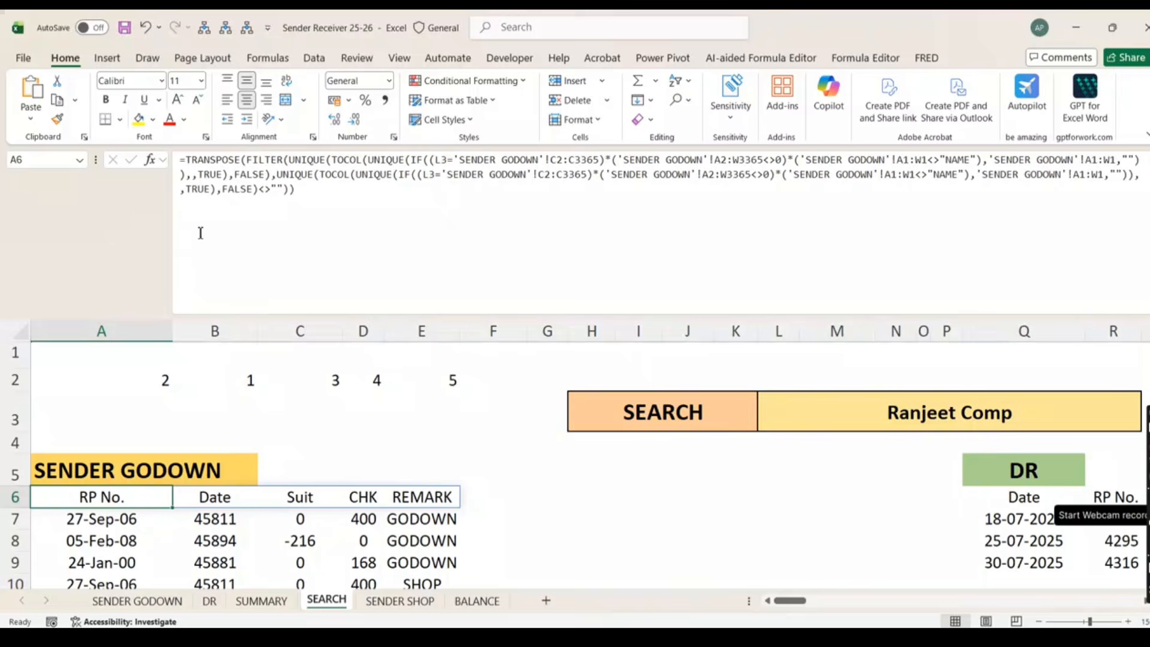
left_click(187, 157)
type("sr")
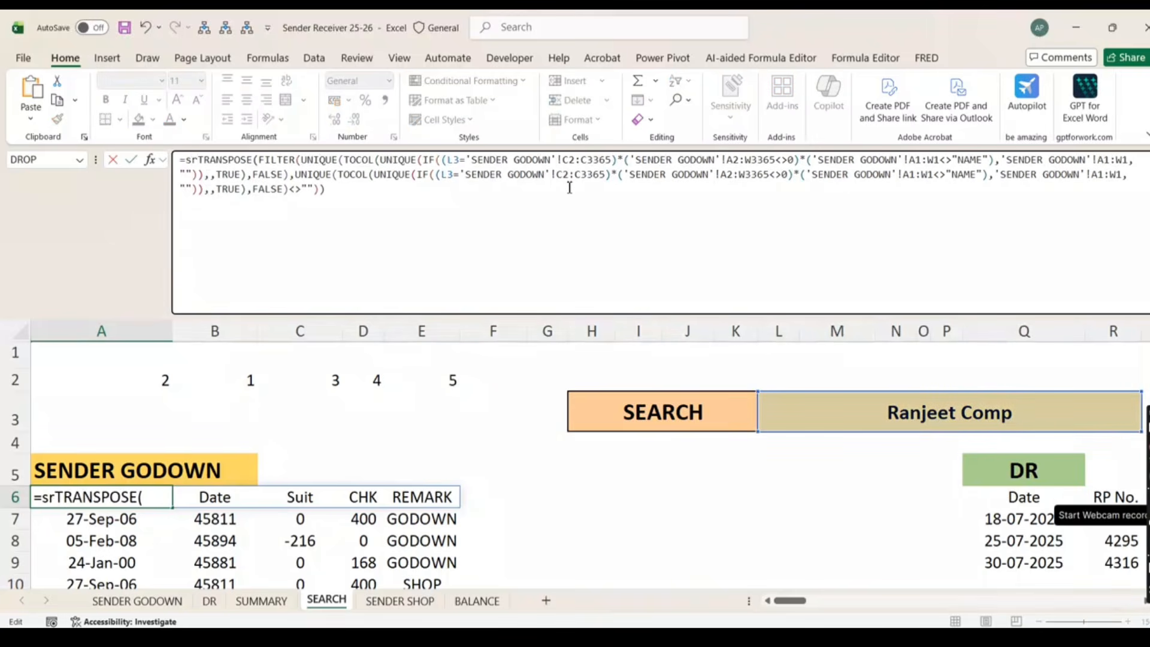
type("or")
key("Down")
key("Tab")
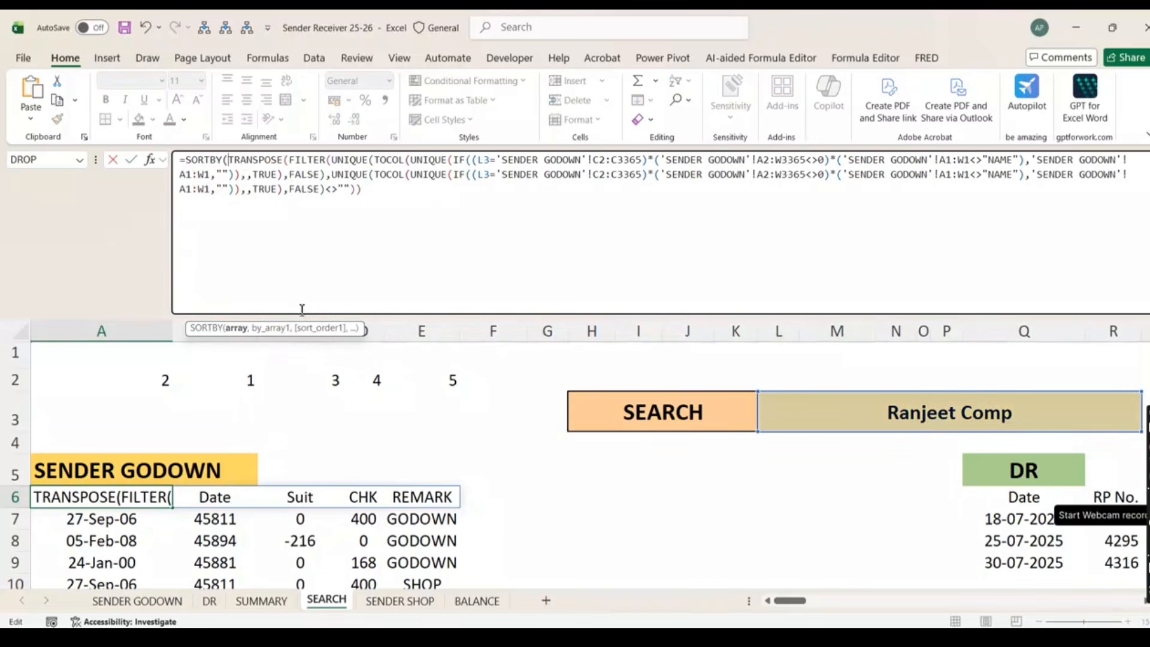
Use the pasted HSTACK sequence as SORTBY's key with sort order 1, putting Date before RP No
left_click(387, 204)
type(",")
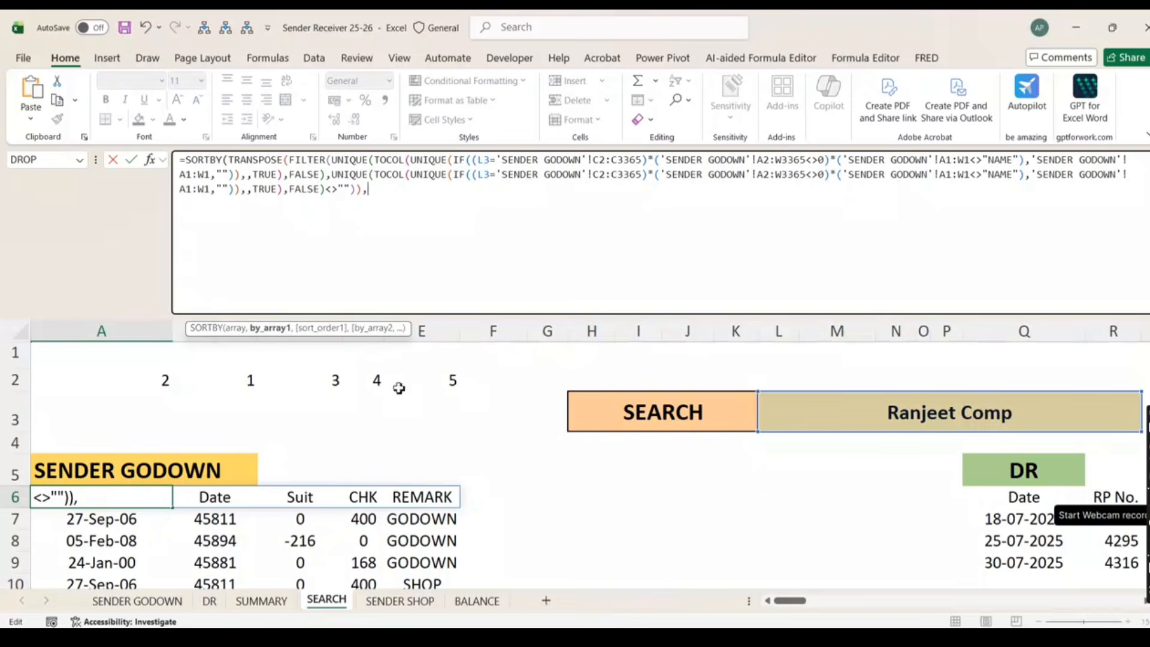
key("ctrl+v")
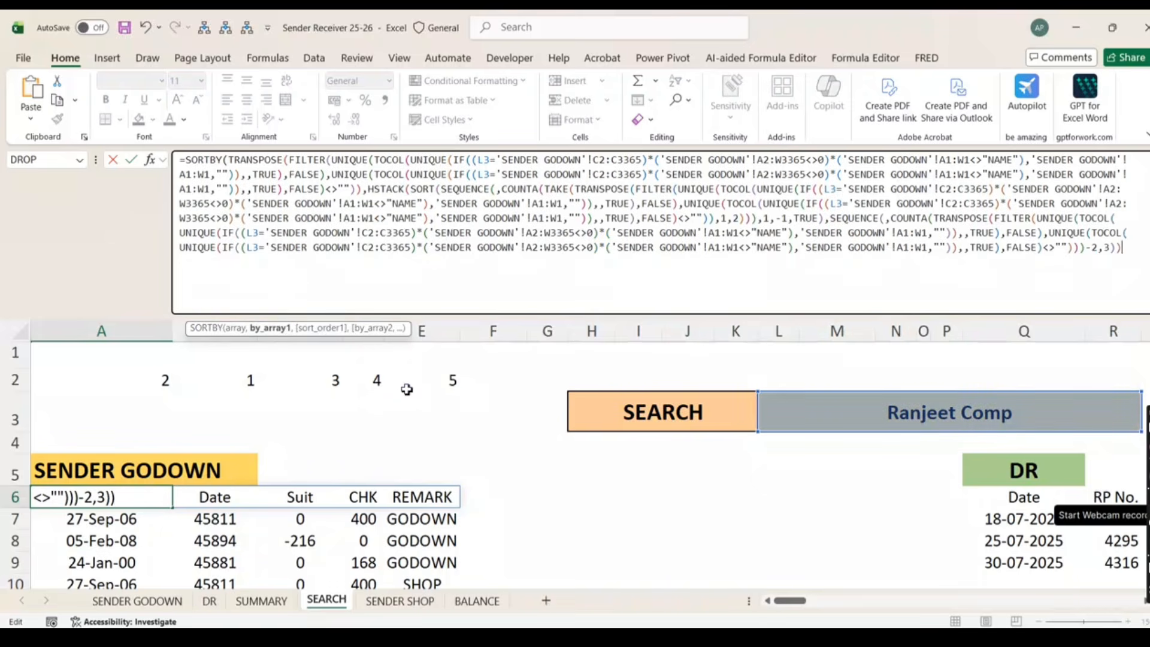
type(",")
key("Down")
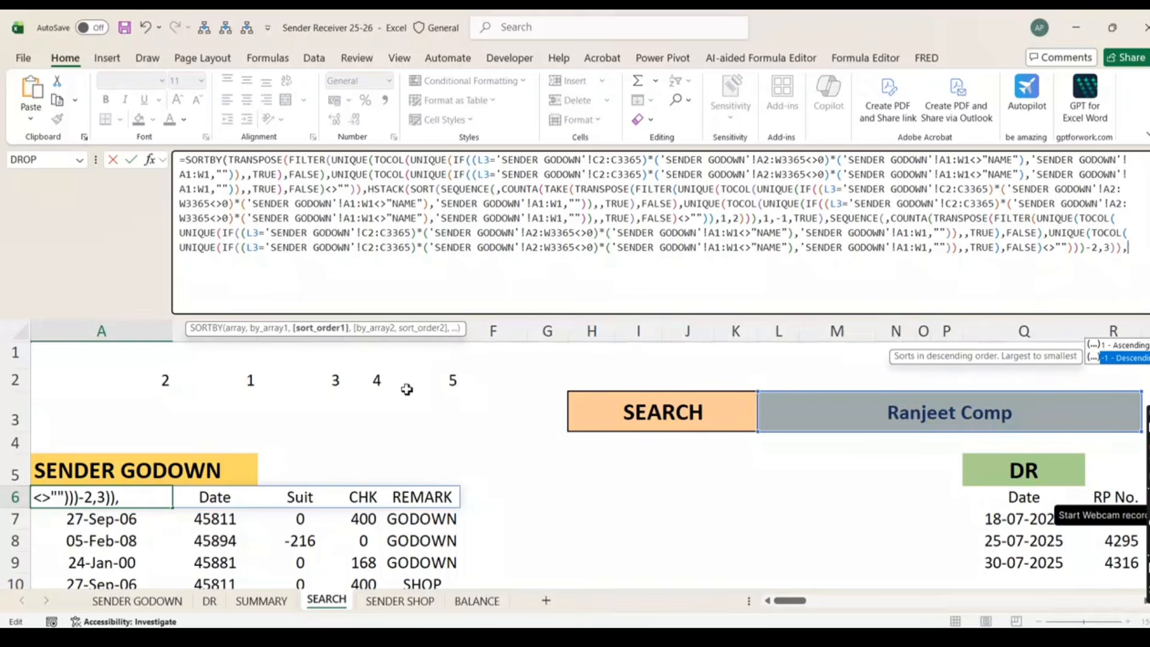
key("Tab")
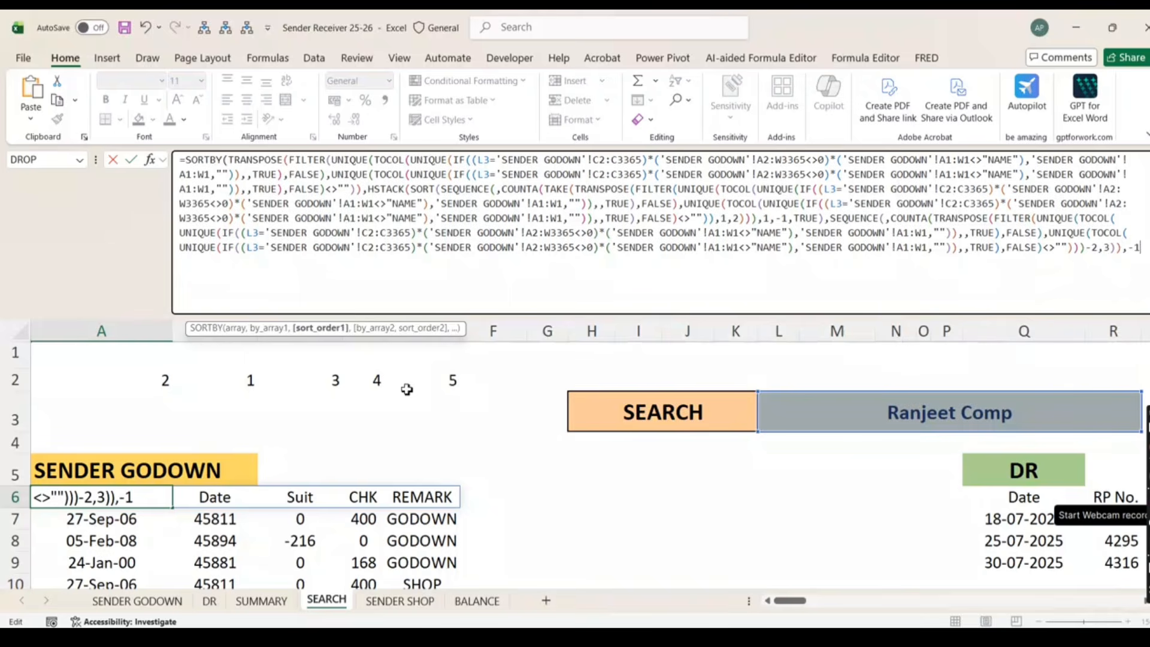
key("BackSpace")
key("Tab")
key("Return")
key("Up")
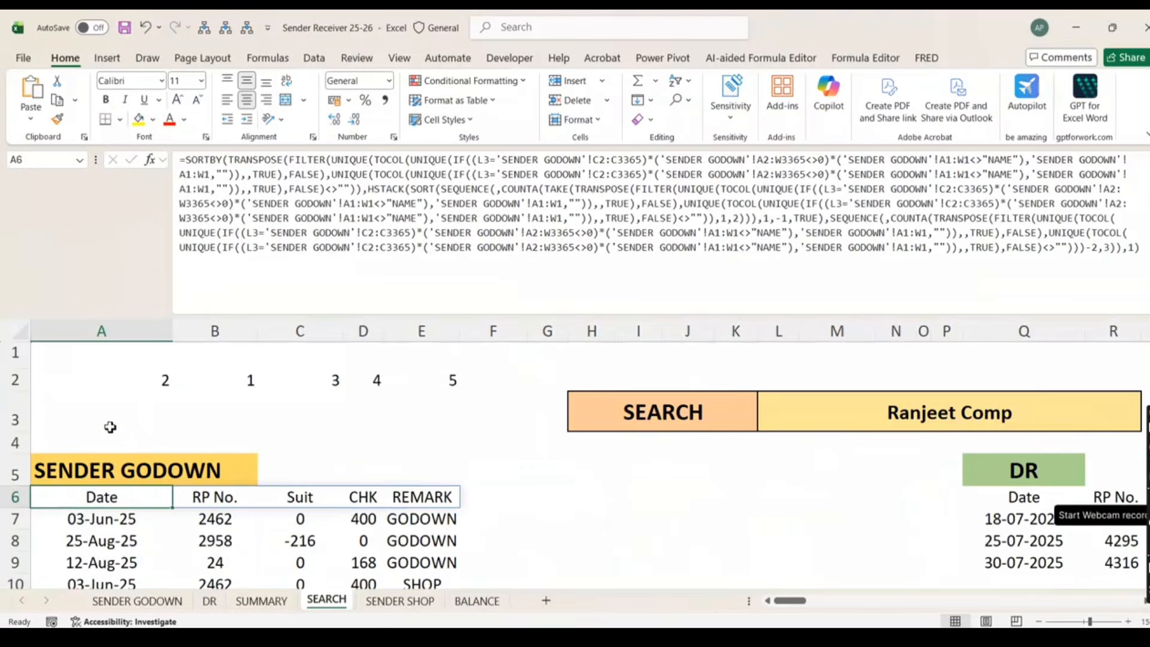
Delete A2's HSTACK helper formula, leaving A6's SORTBY-ordered table intact
scroll(398, 424, "down", 3)
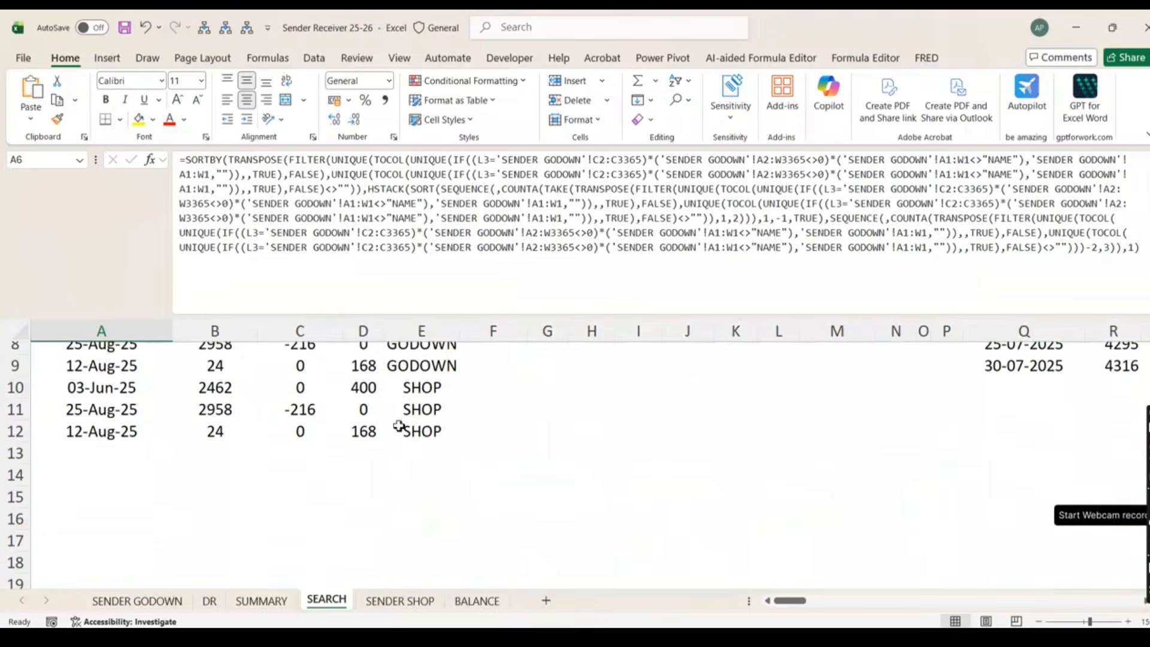
scroll(398, 424, "up", 3)
key("ctrl+shift+u")
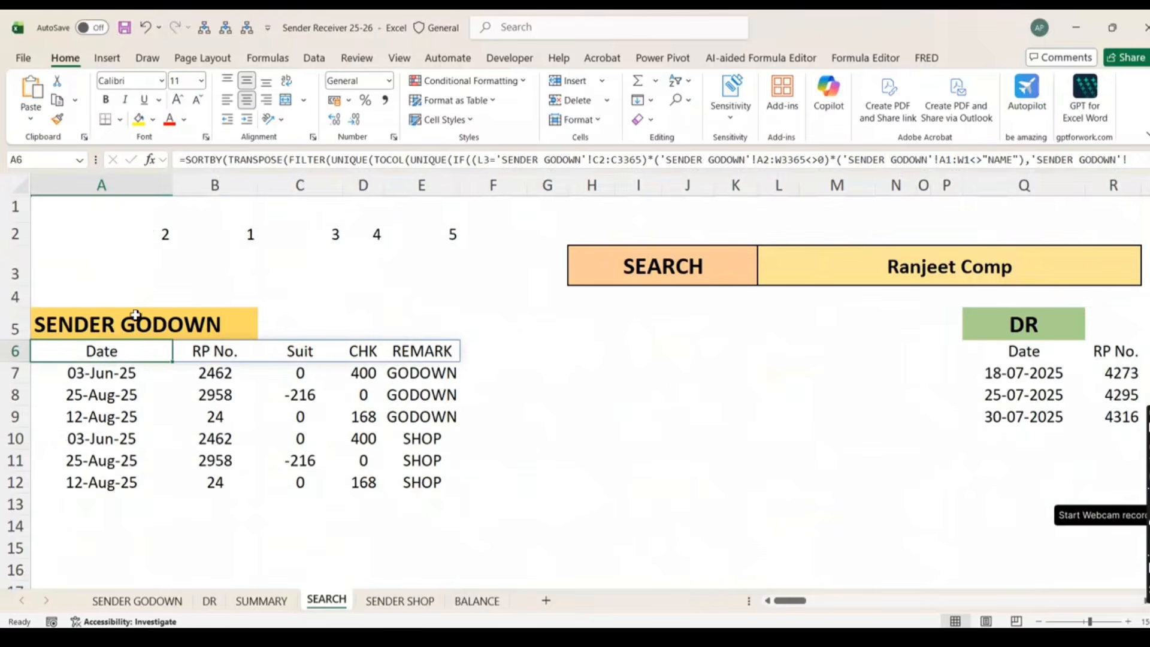
left_click(152, 228)
key("Delete")
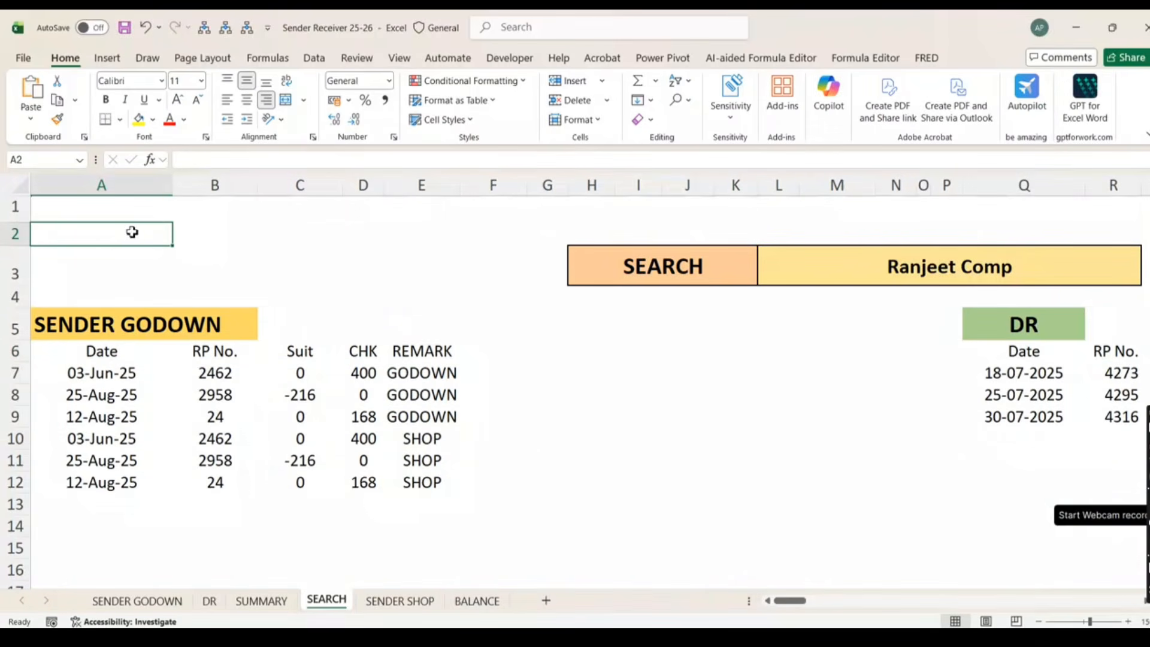
left_click(108, 359)
Switch the SEARCH party in L3 to one with more table columns, then inspect A6's SORTBY formula
left_click(1012, 280)
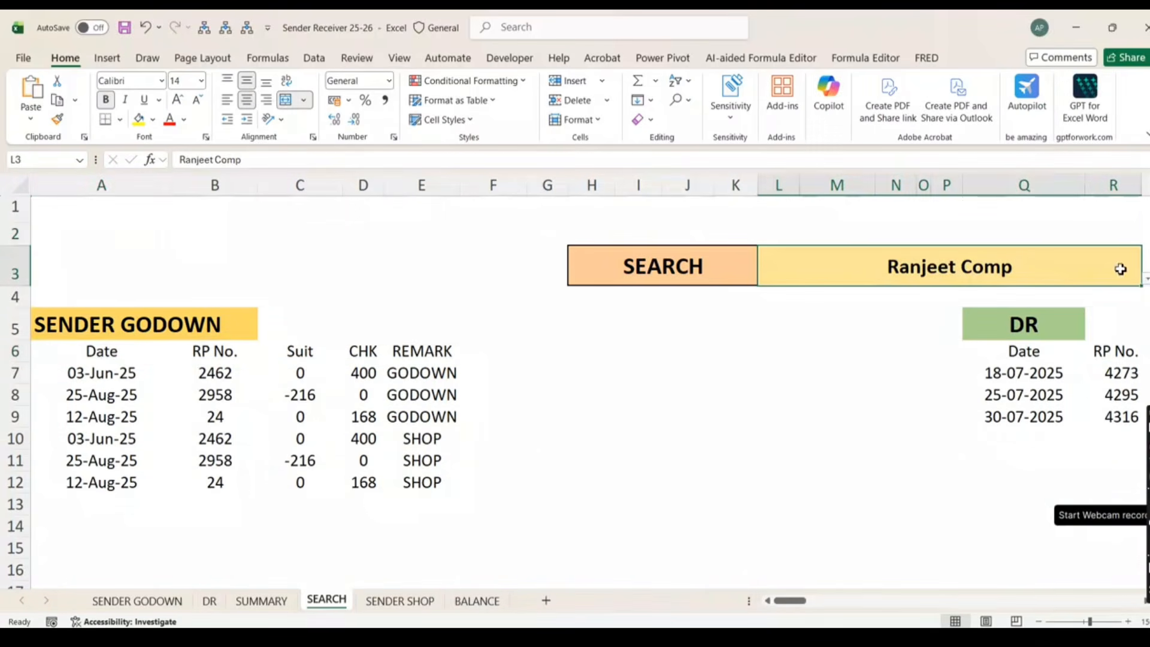
left_click(1145, 283)
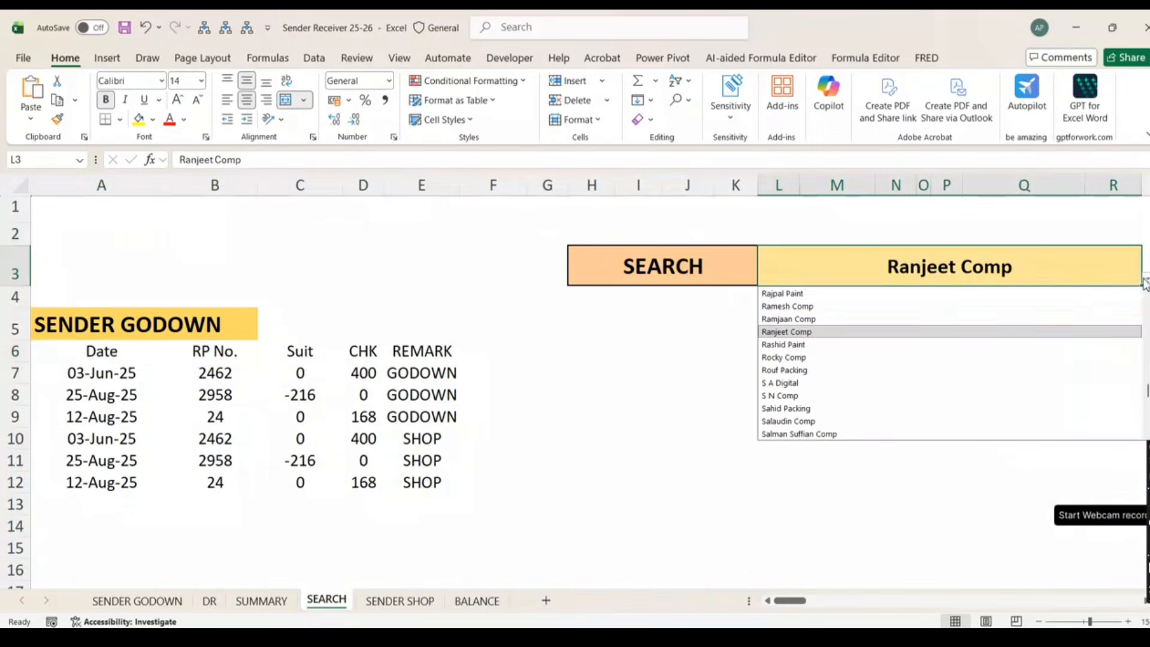
left_click(810, 371)
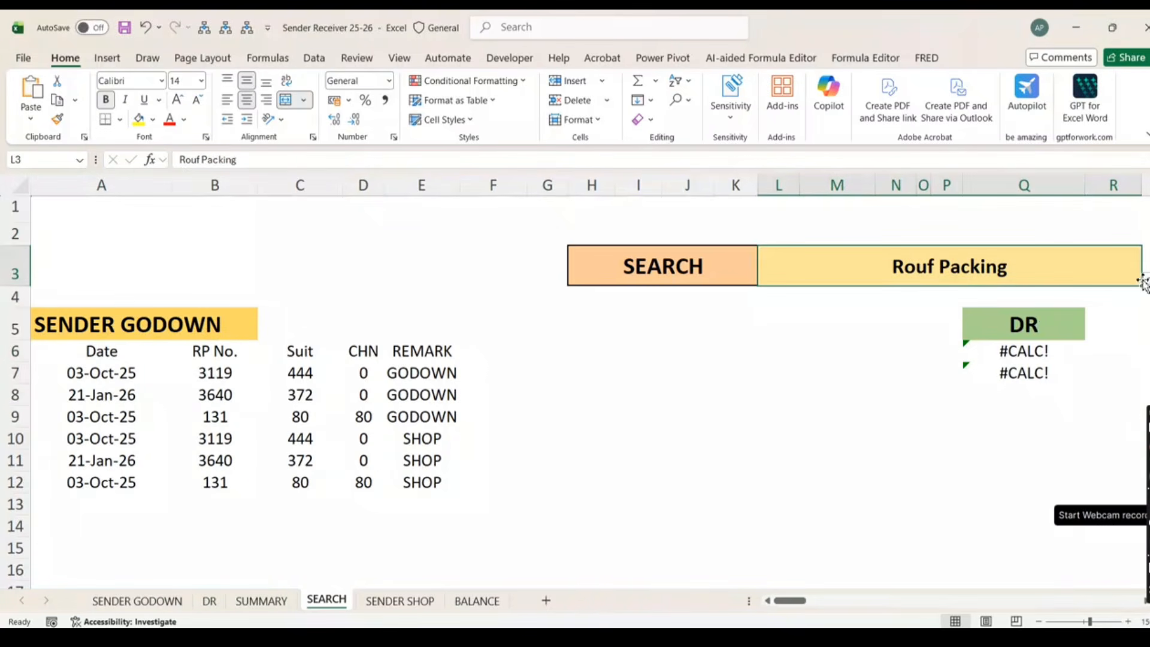
left_click(1146, 279)
scroll(935, 359, "down", 3)
left_click(788, 370)
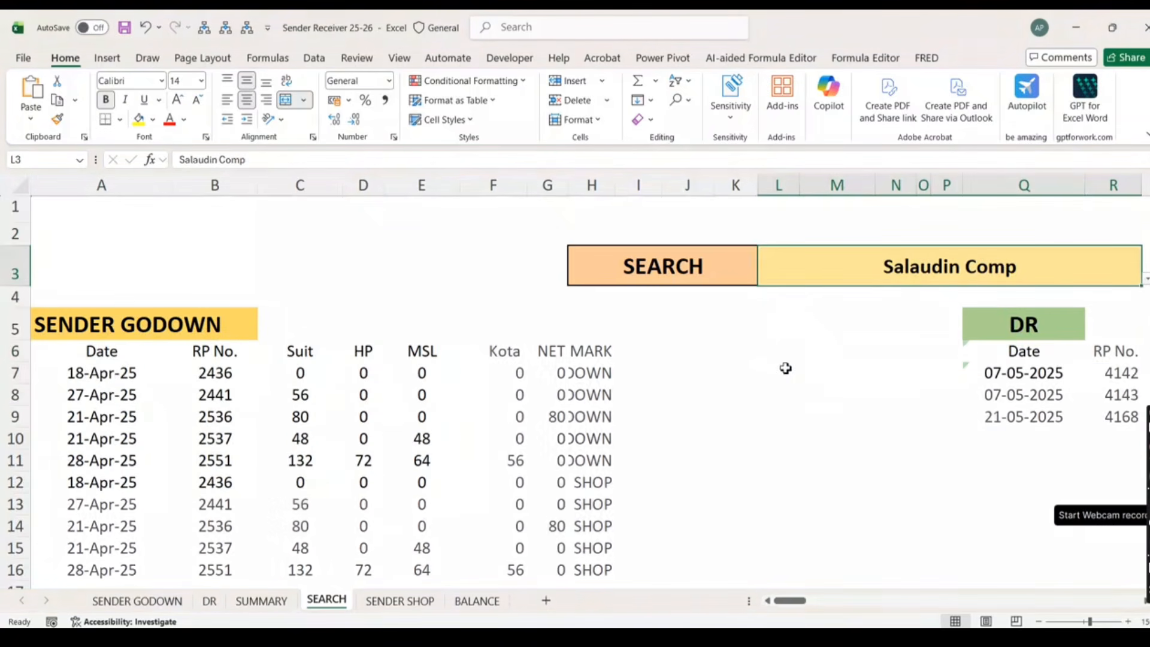
left_click(101, 353)
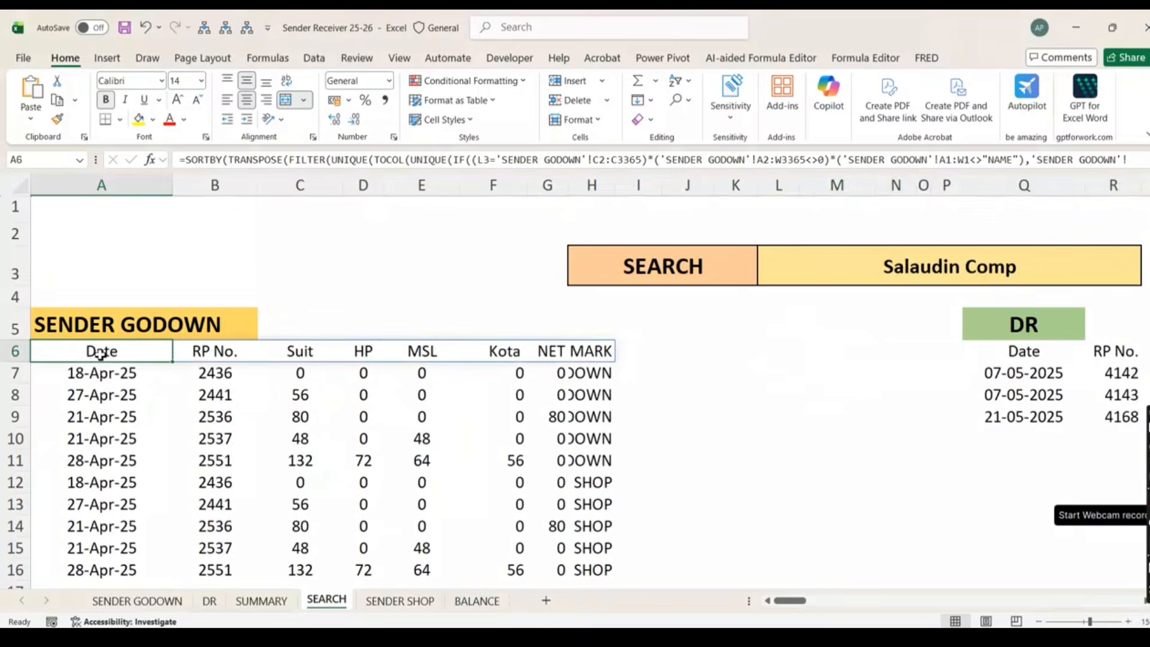